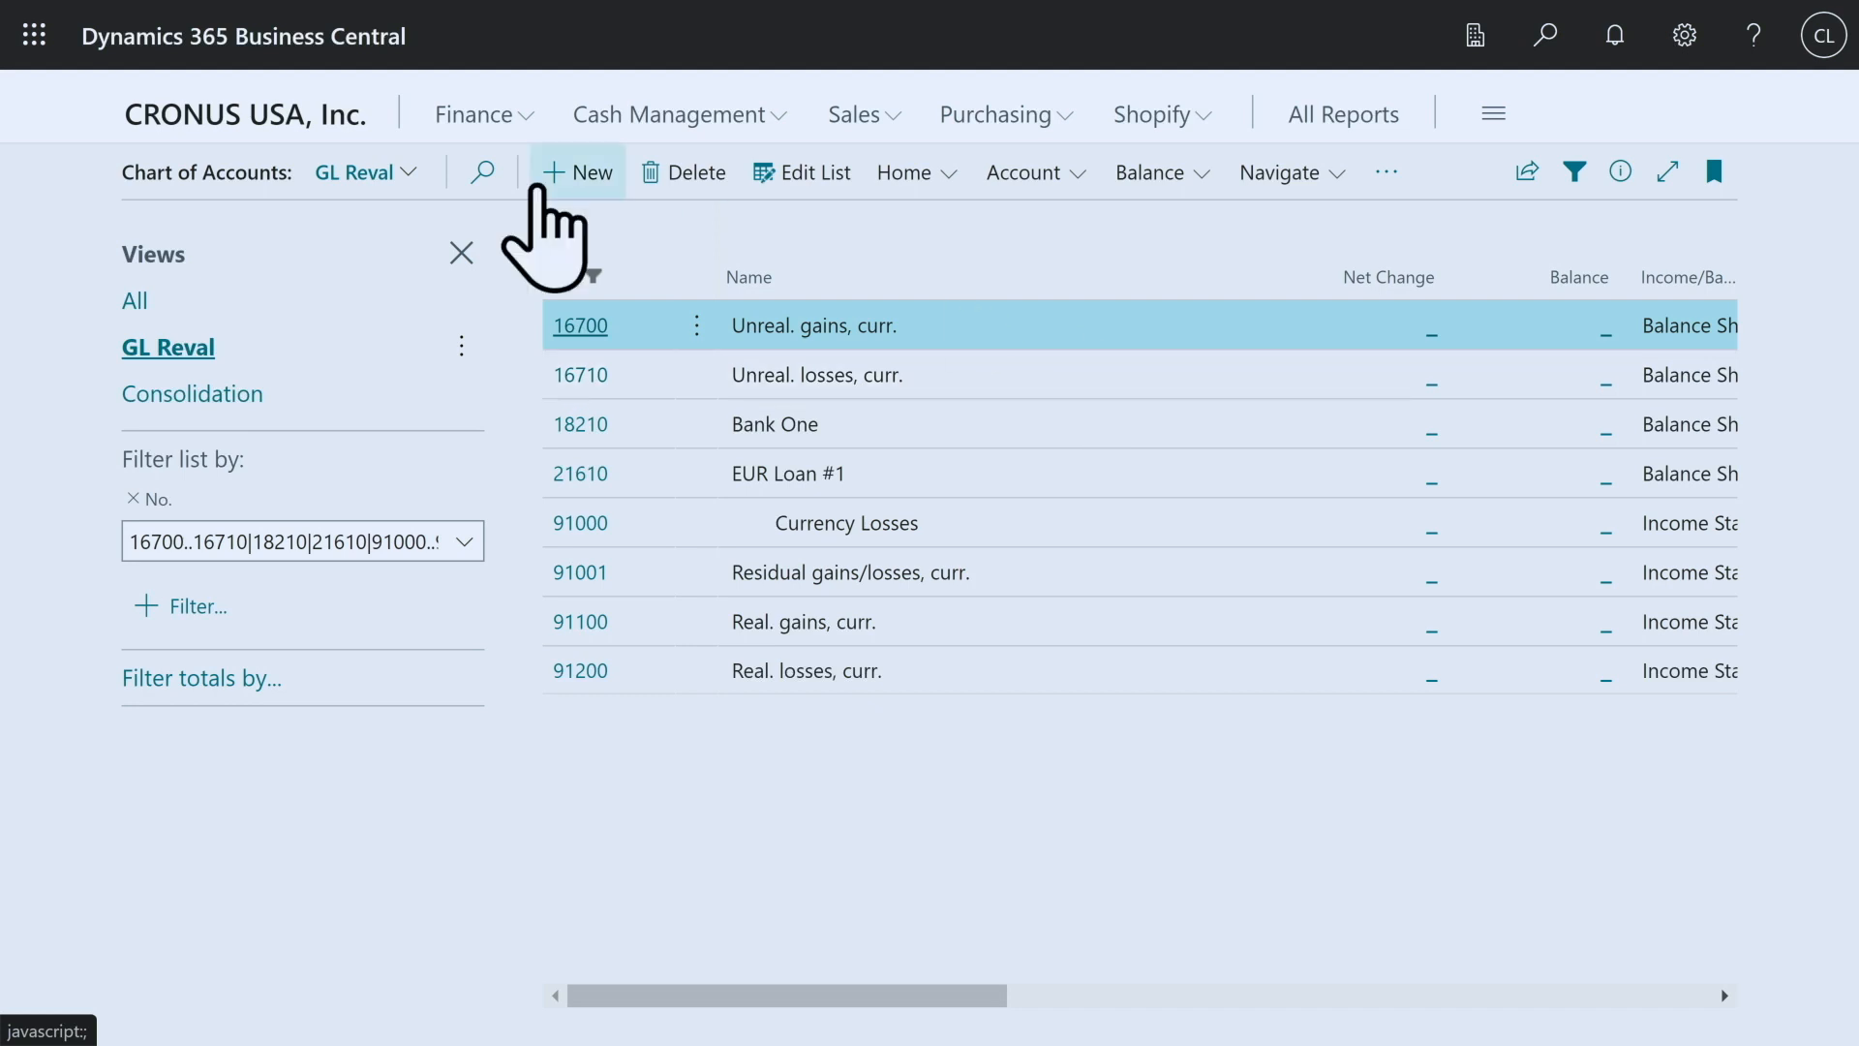
Step: Open the DEFAULT batch from the general journals list
{"action": "left_click", "coordinate": [477, 118]}
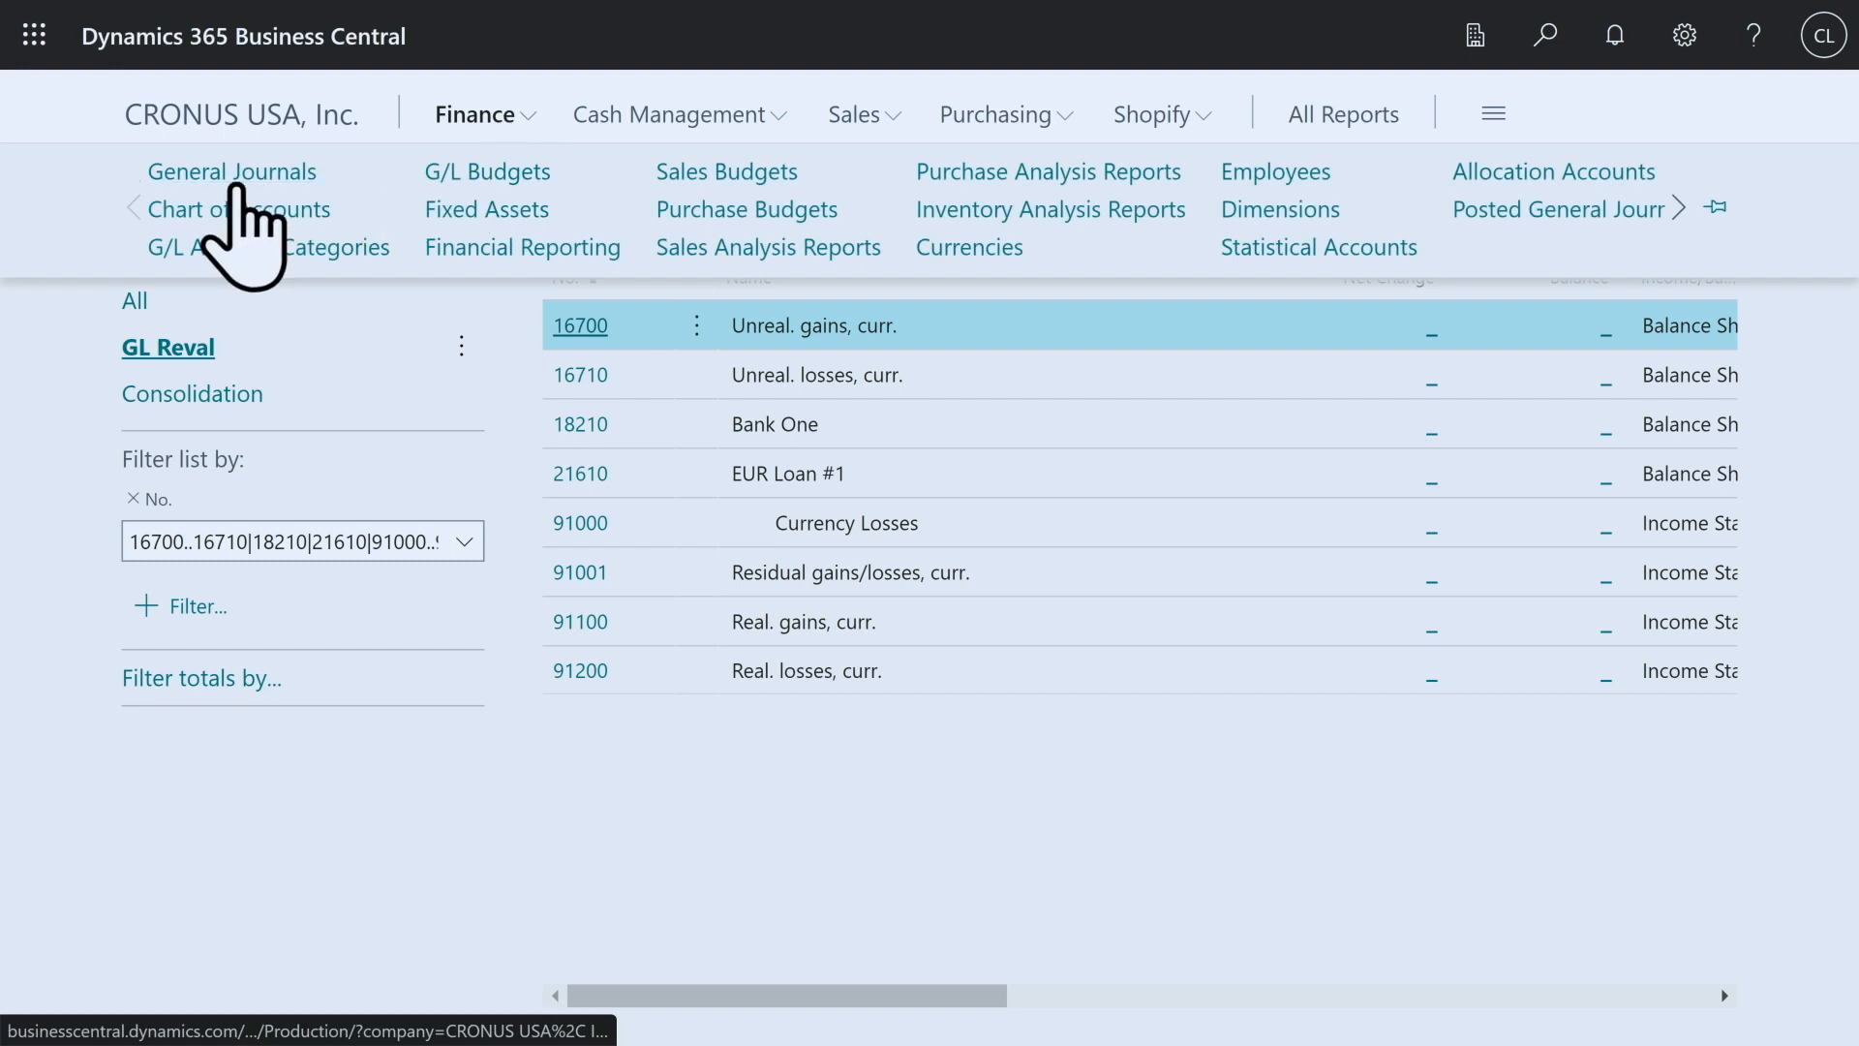
{"action": "left_click", "coordinate": [232, 174]}
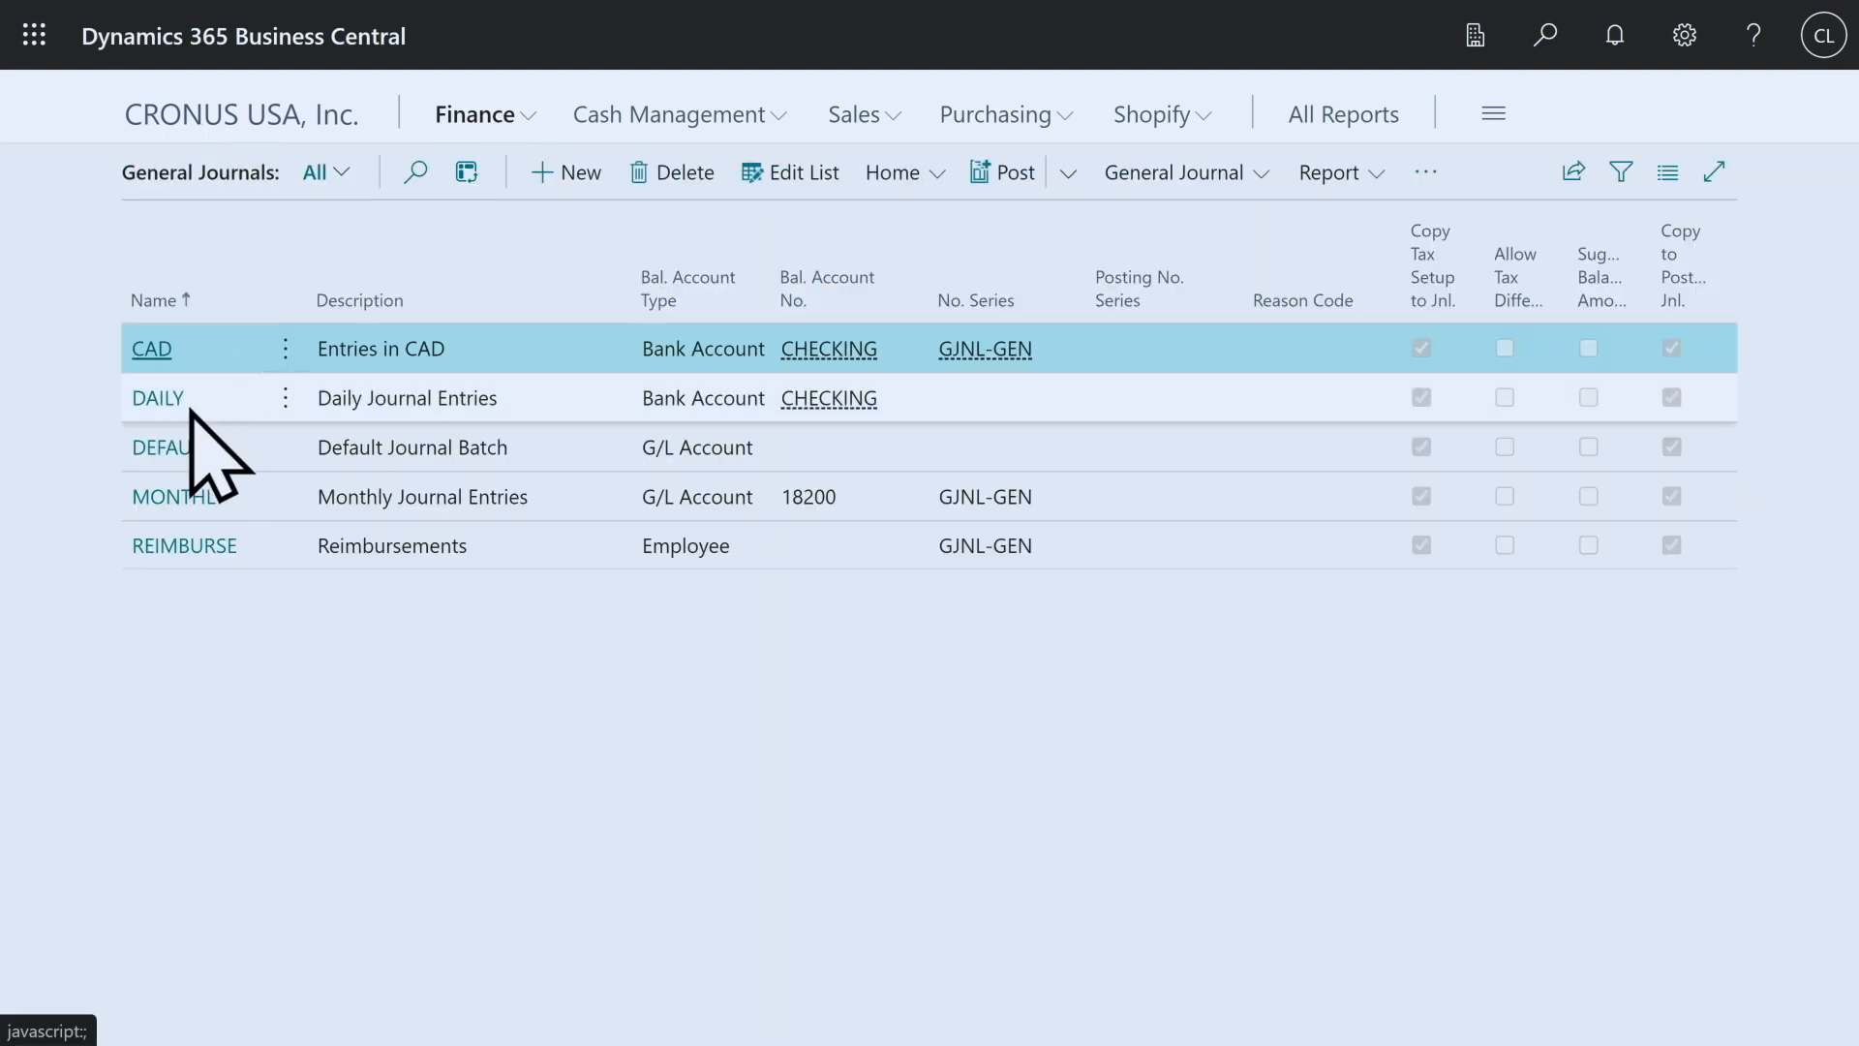
{"action": "left_click", "coordinate": [157, 454]}
{"action": "left_click", "coordinate": [160, 449]}
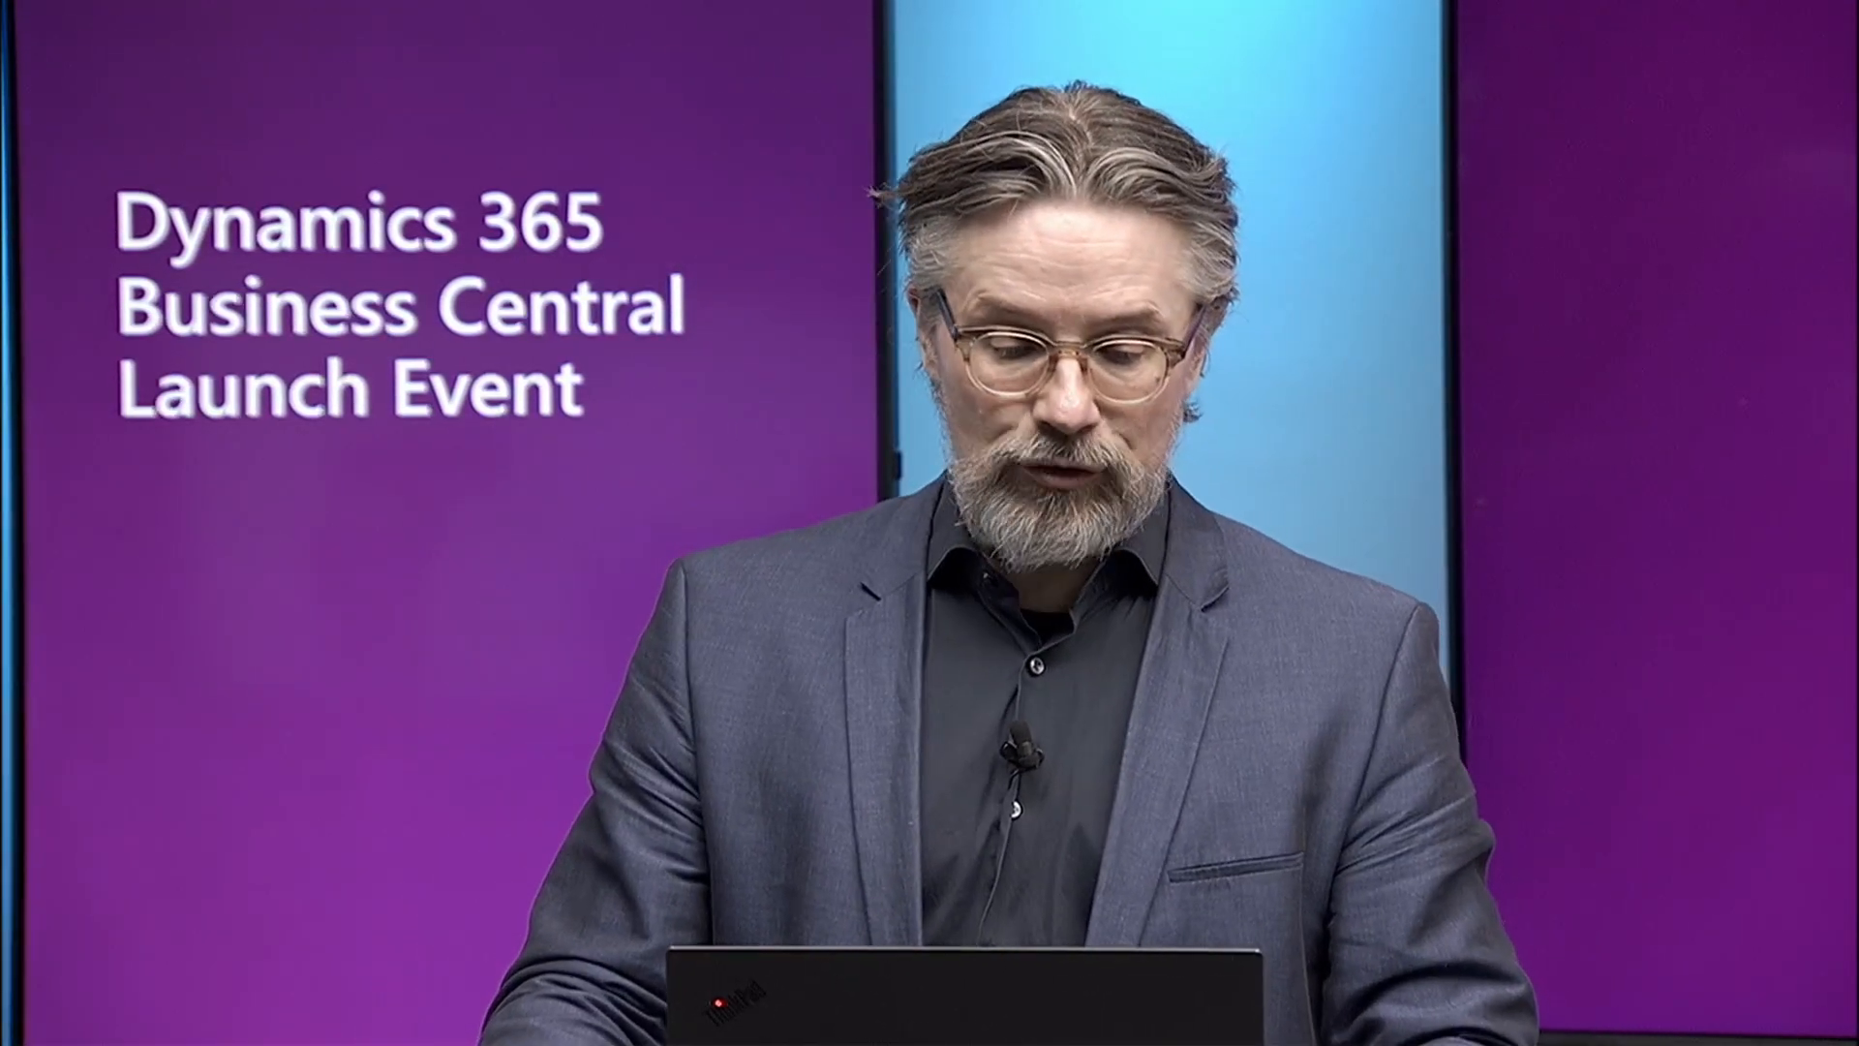
Step: Post the two EUR Loan #1 lines in the DEFAULT general journal and return to the chart of accounts
{"action": "left_click_drag", "start_coordinate": [464, 886], "coordinate": [690, 1000]}
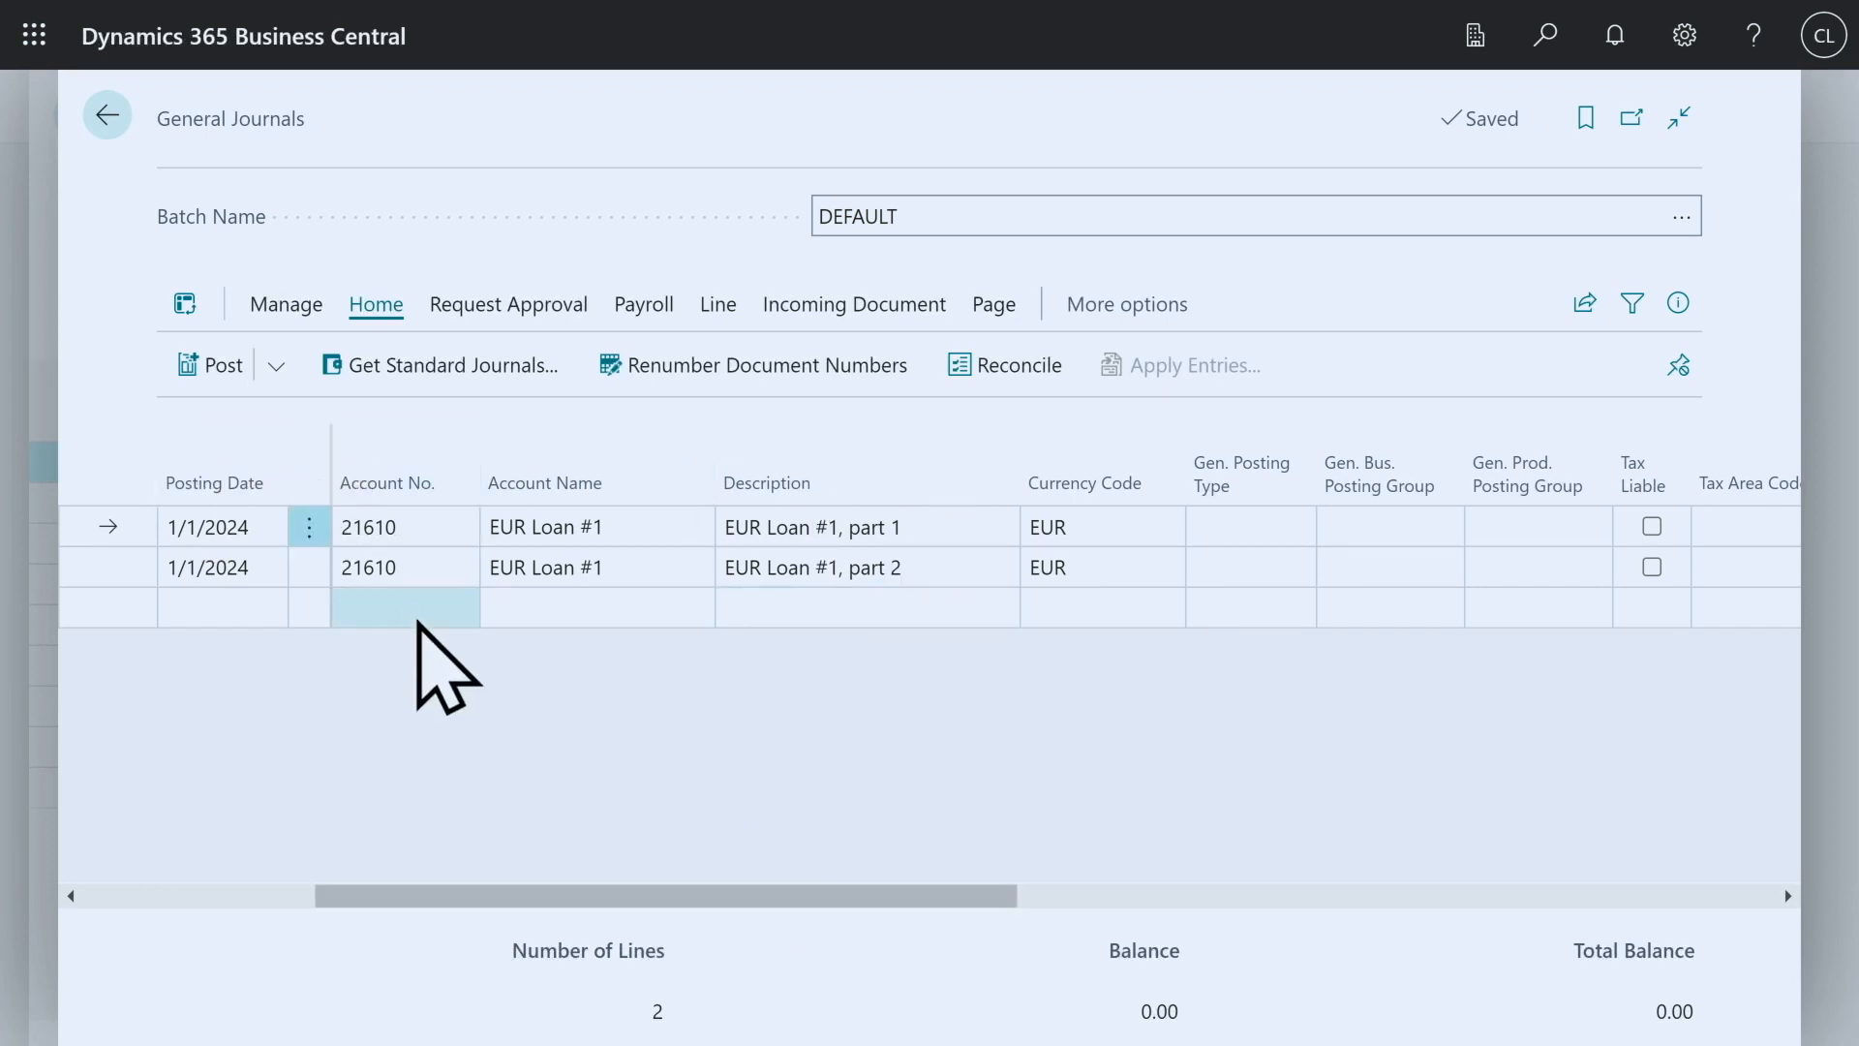
{"action": "left_click_drag", "start_coordinate": [791, 889], "coordinate": [849, 1012]}
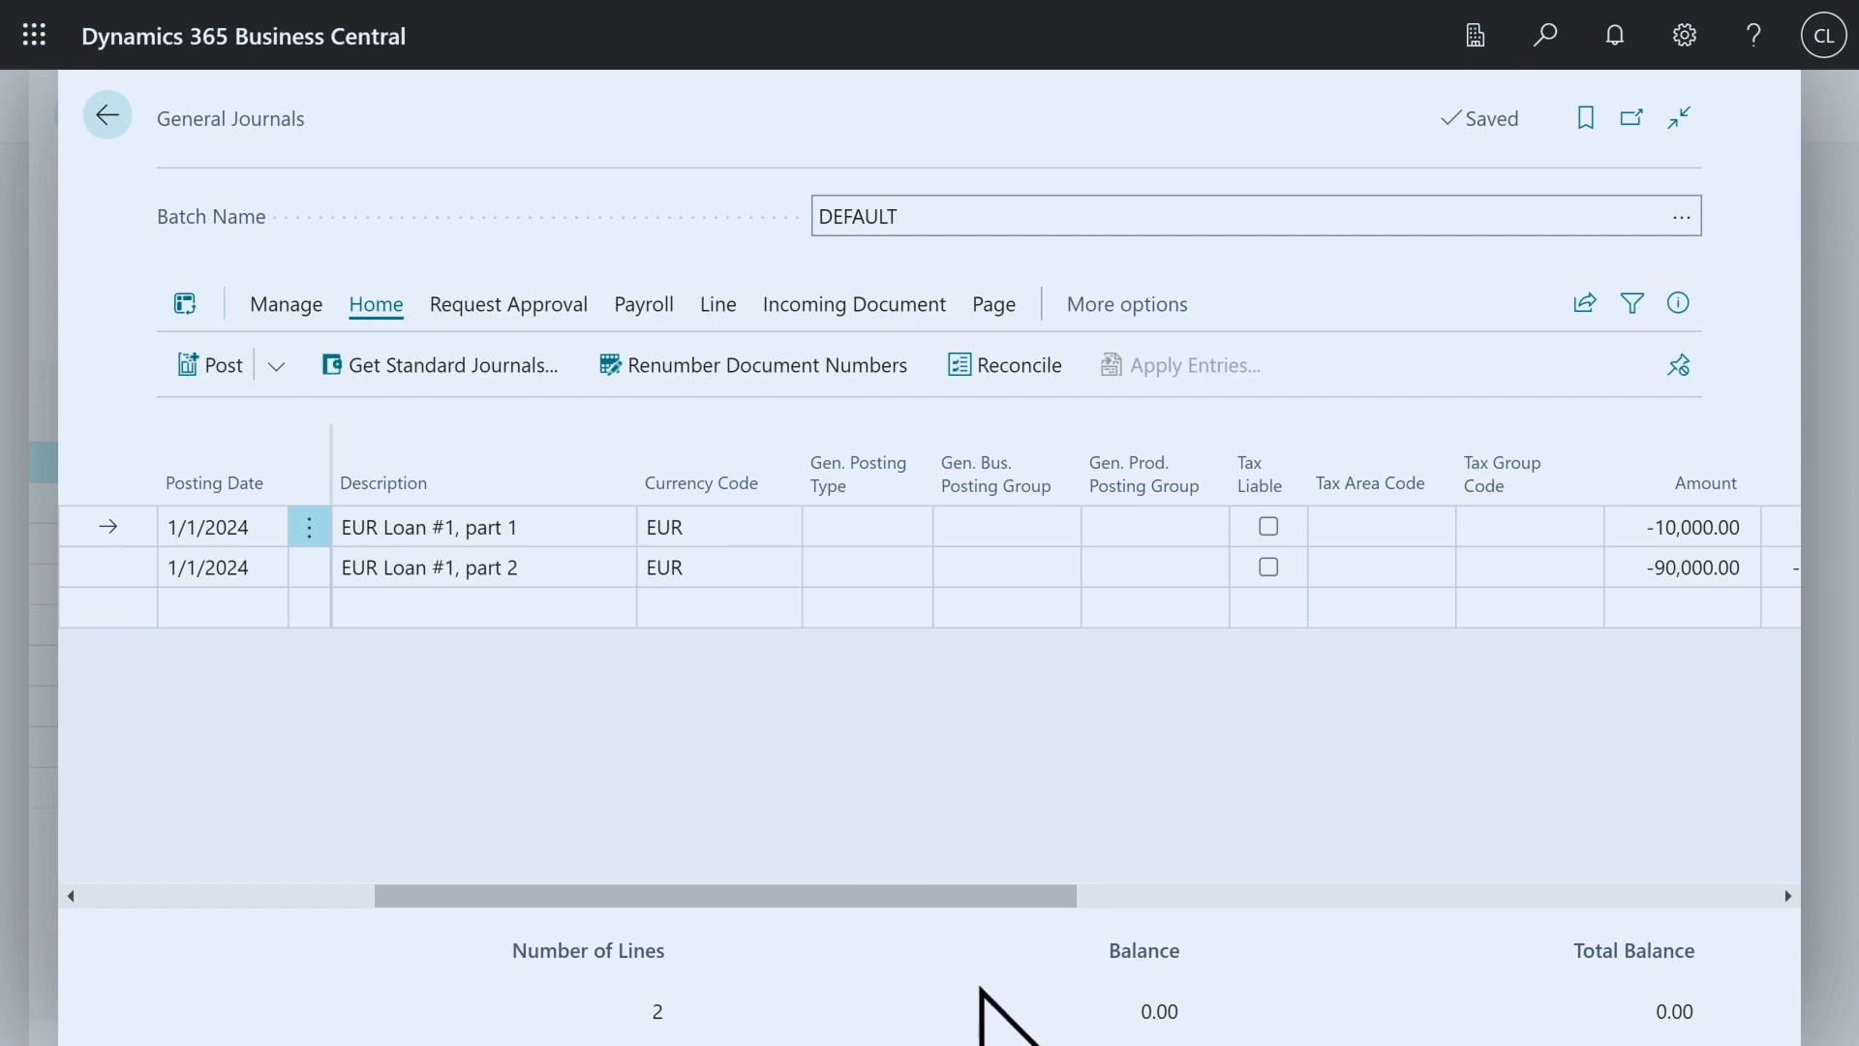
{"action": "left_click_drag", "start_coordinate": [959, 897], "coordinate": [1264, 1002]}
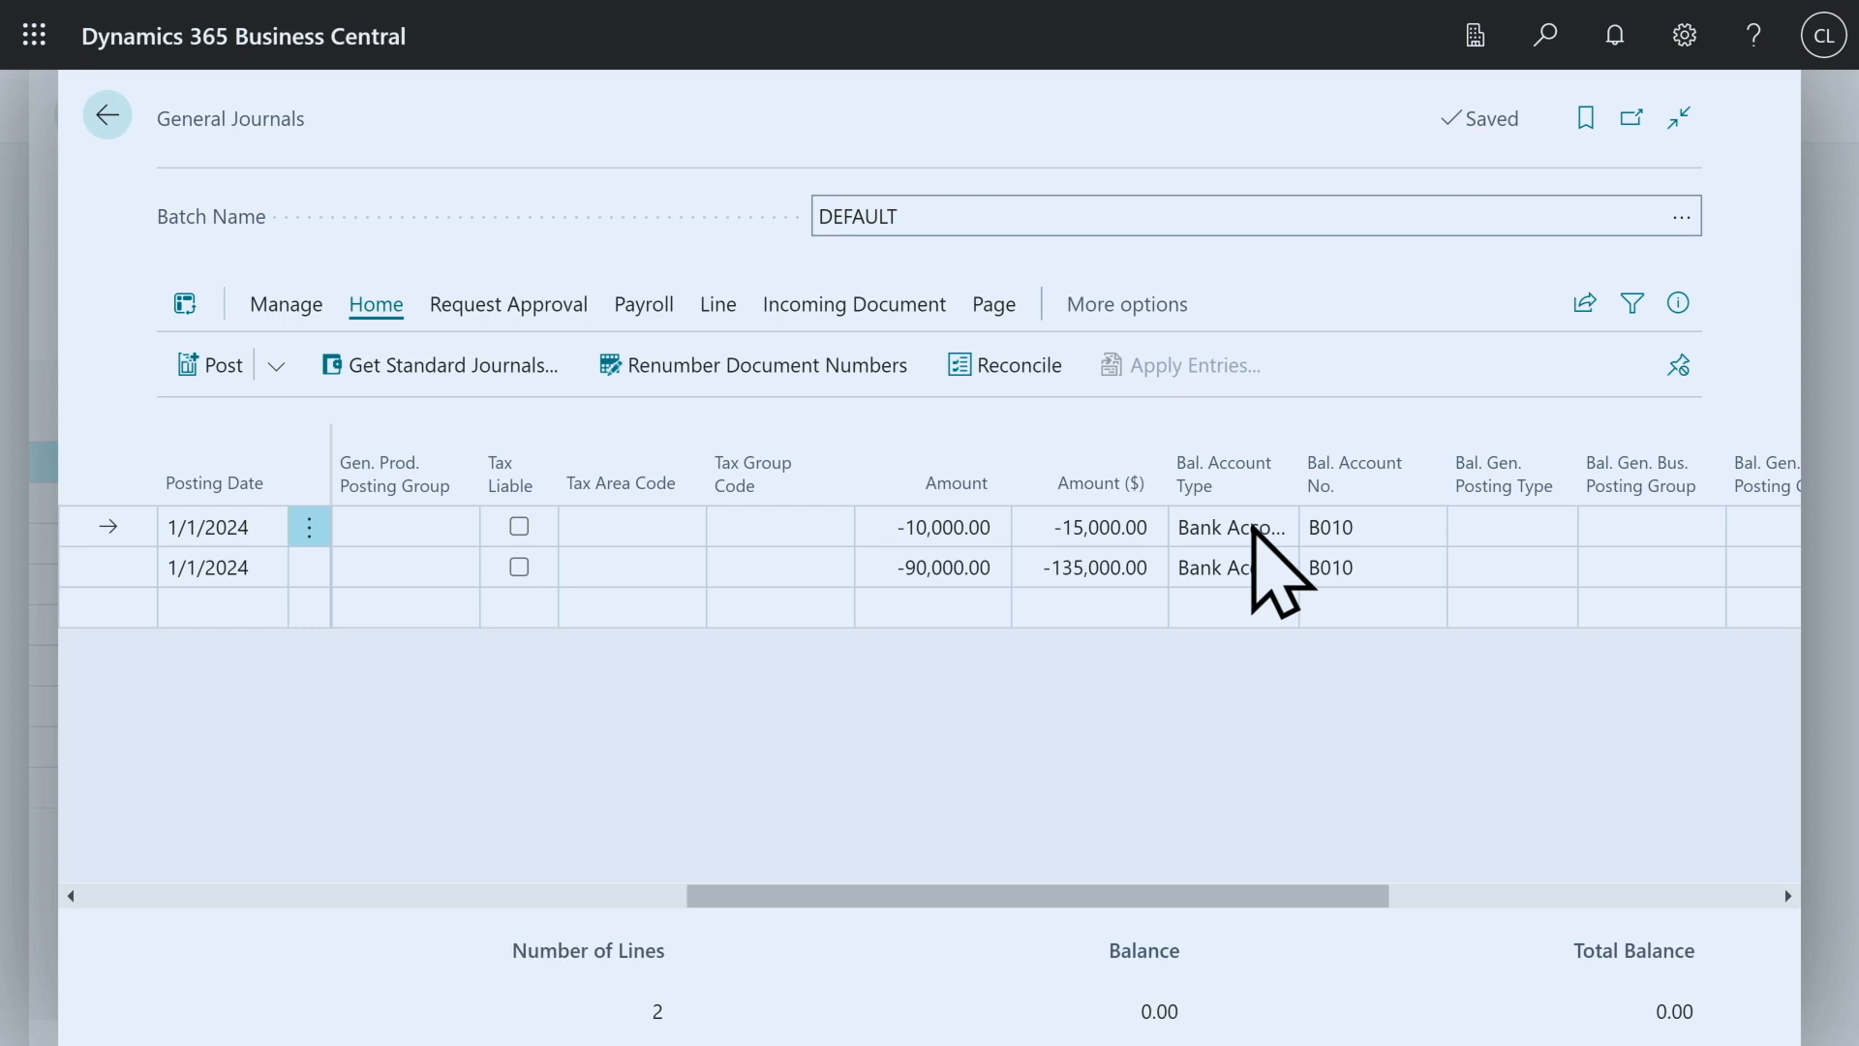
{"action": "left_click", "coordinate": [224, 368]}
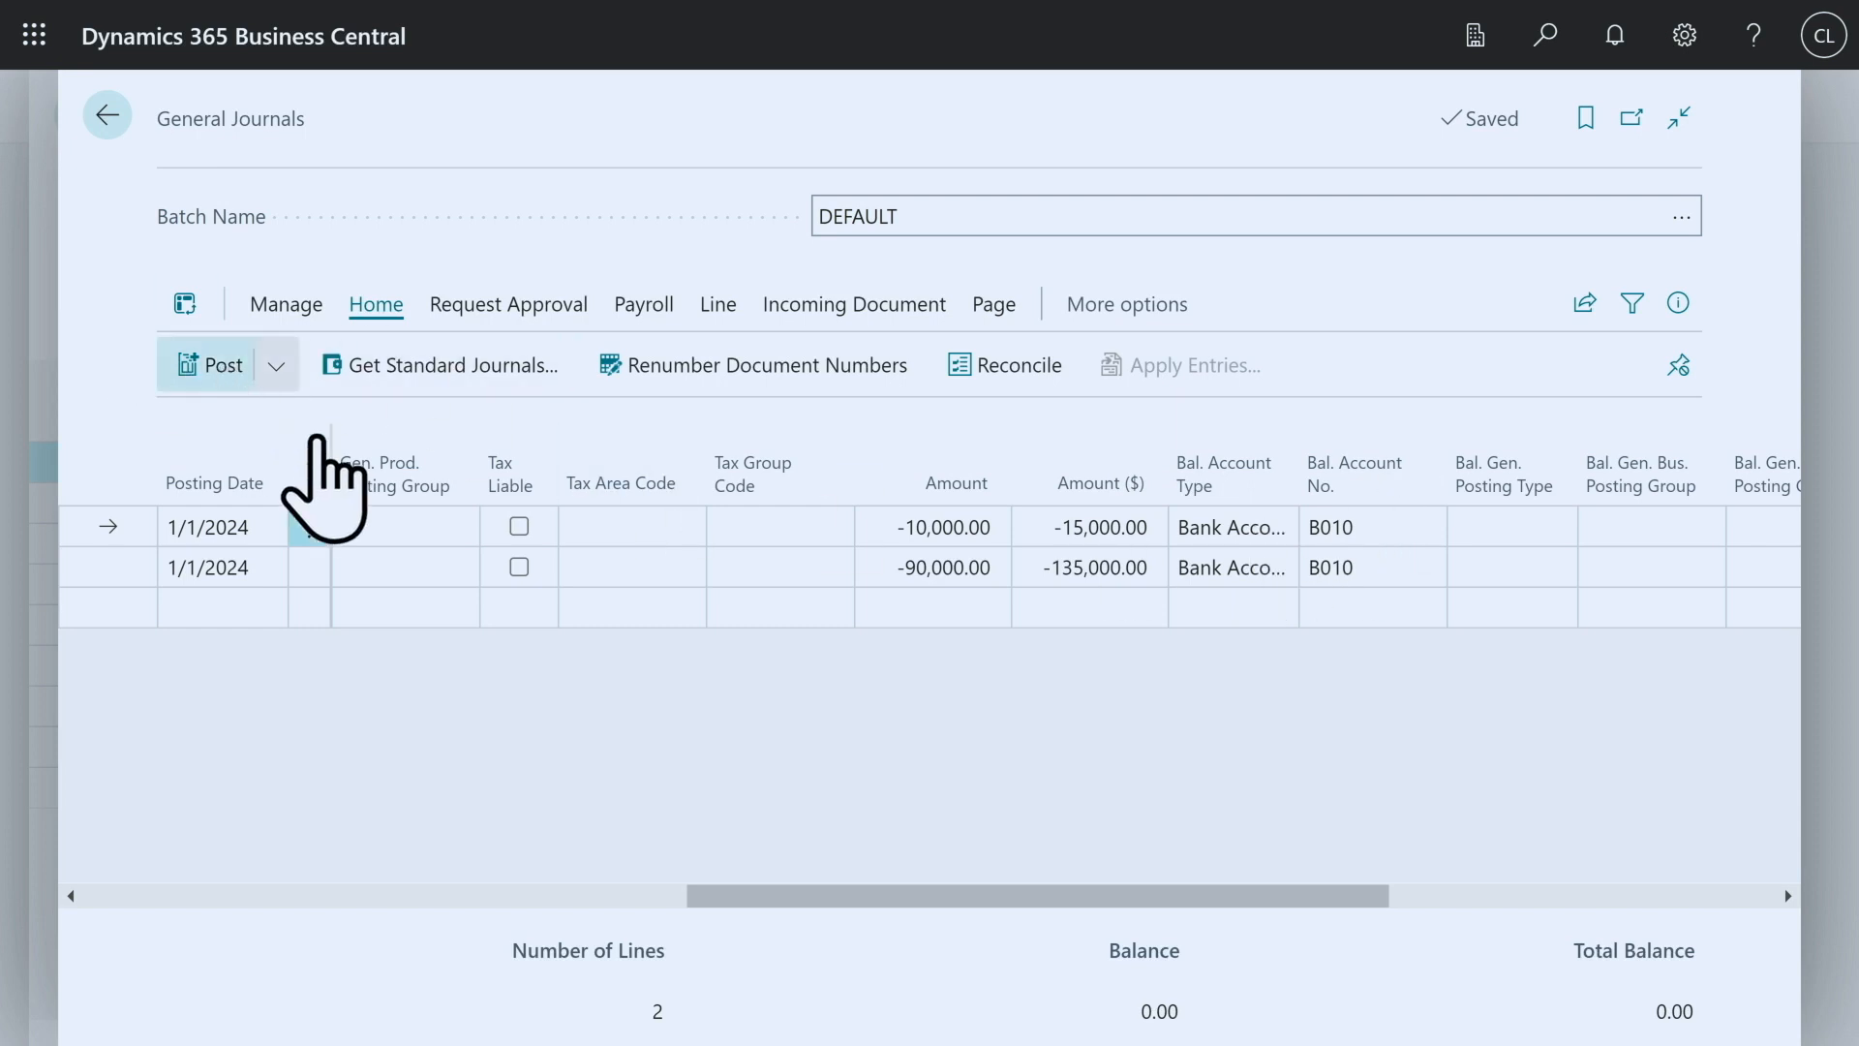
{"action": "left_click", "coordinate": [1070, 622]}
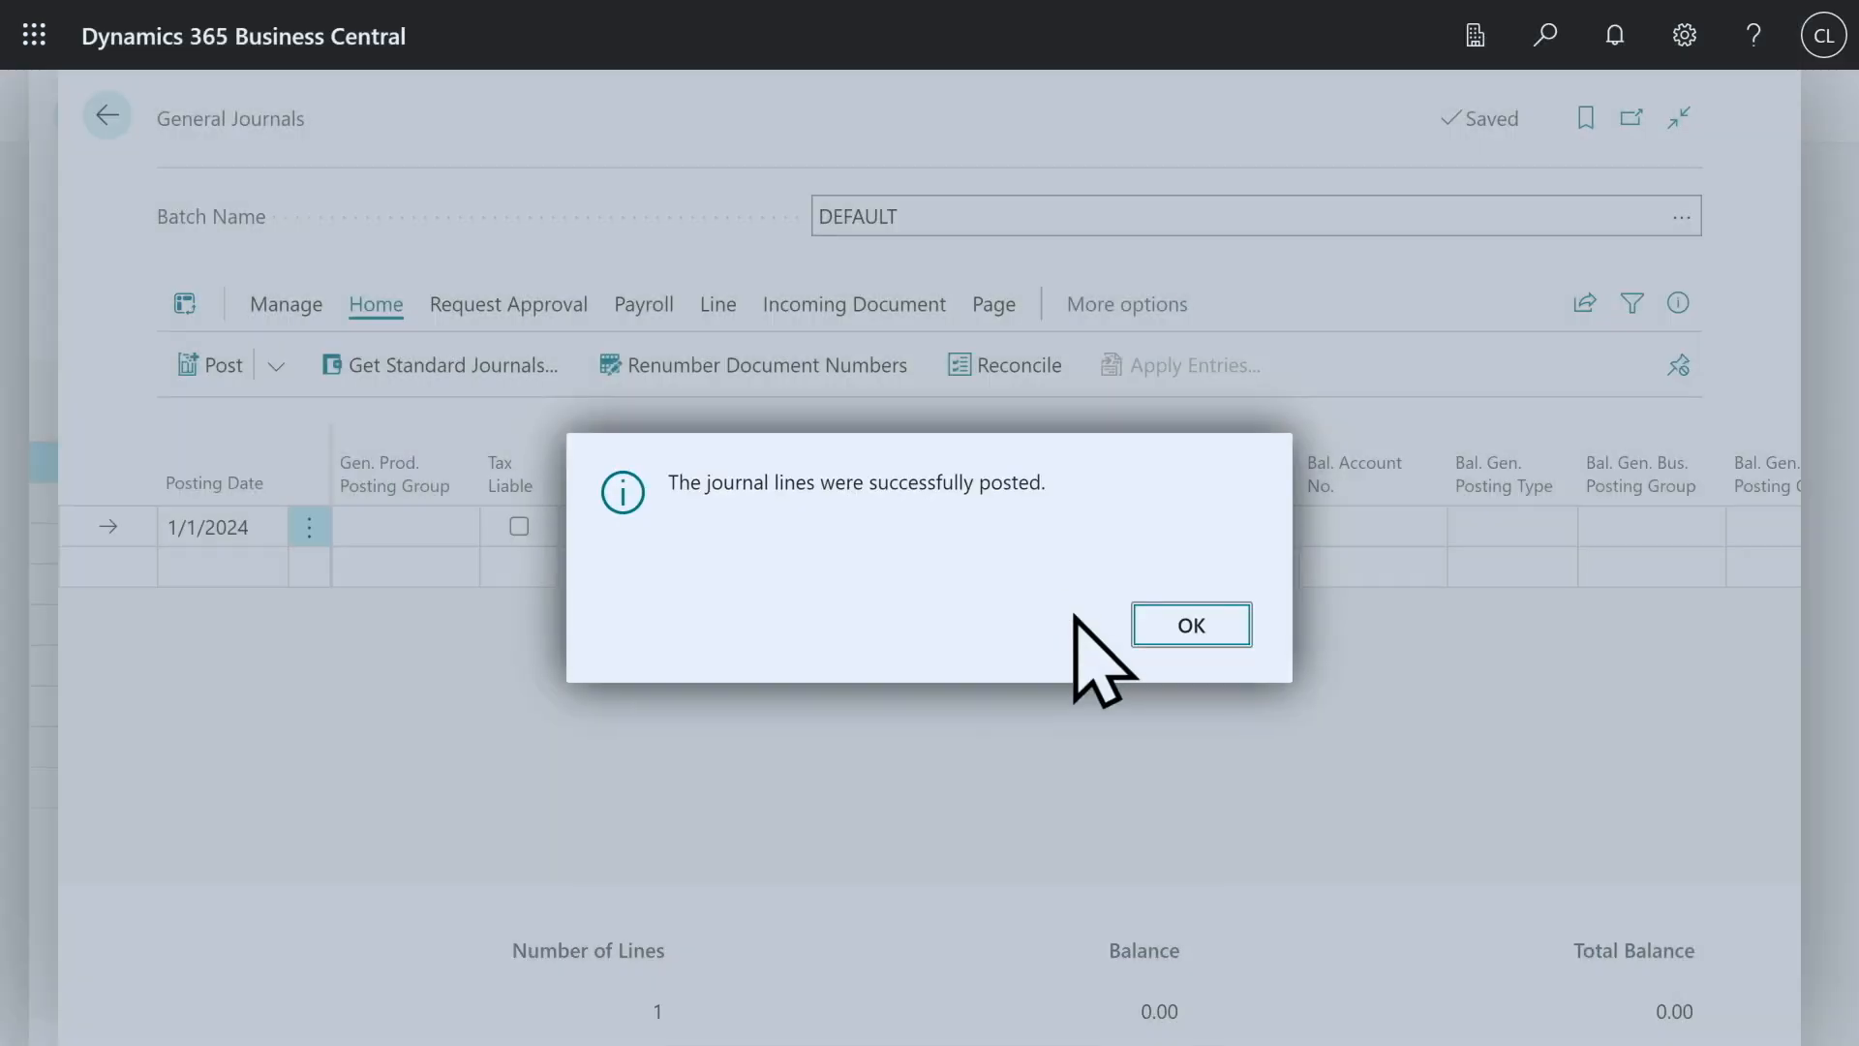
{"action": "left_click", "coordinate": [1183, 625]}
{"action": "left_click", "coordinate": [107, 114]}
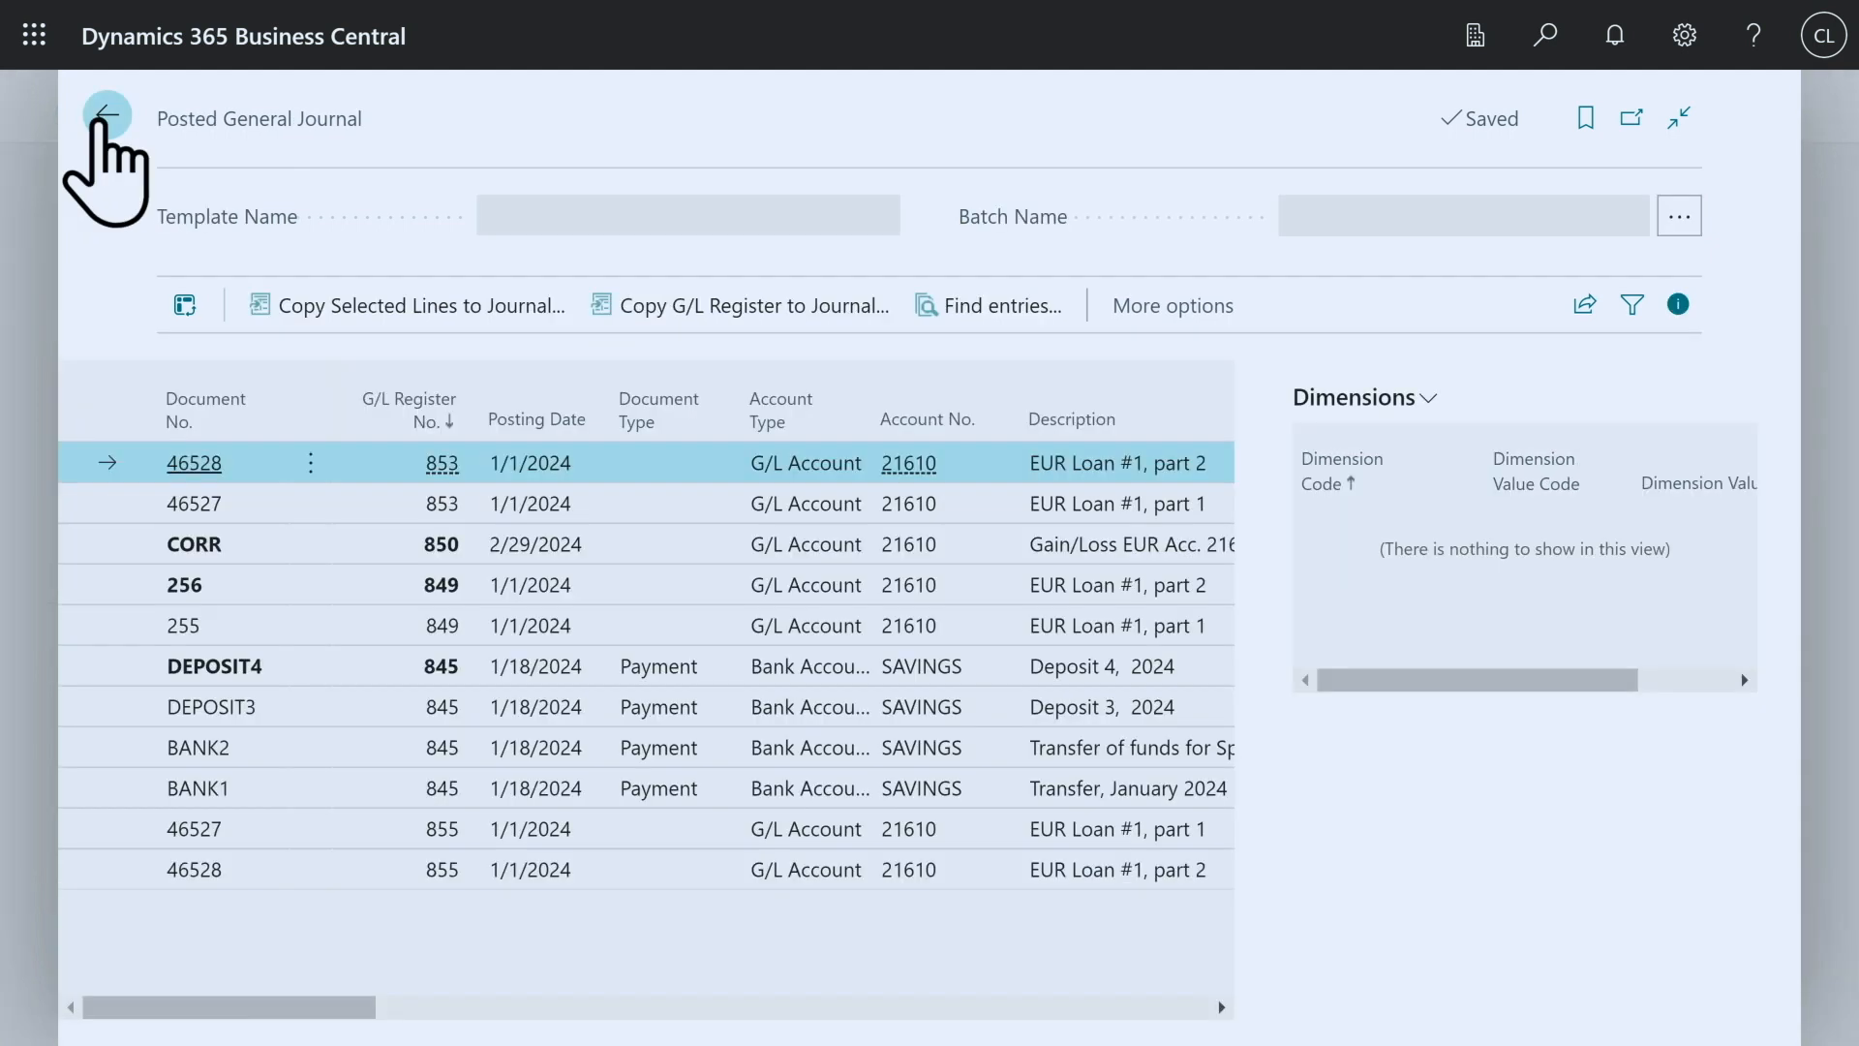
{"action": "left_click", "coordinate": [105, 115]}
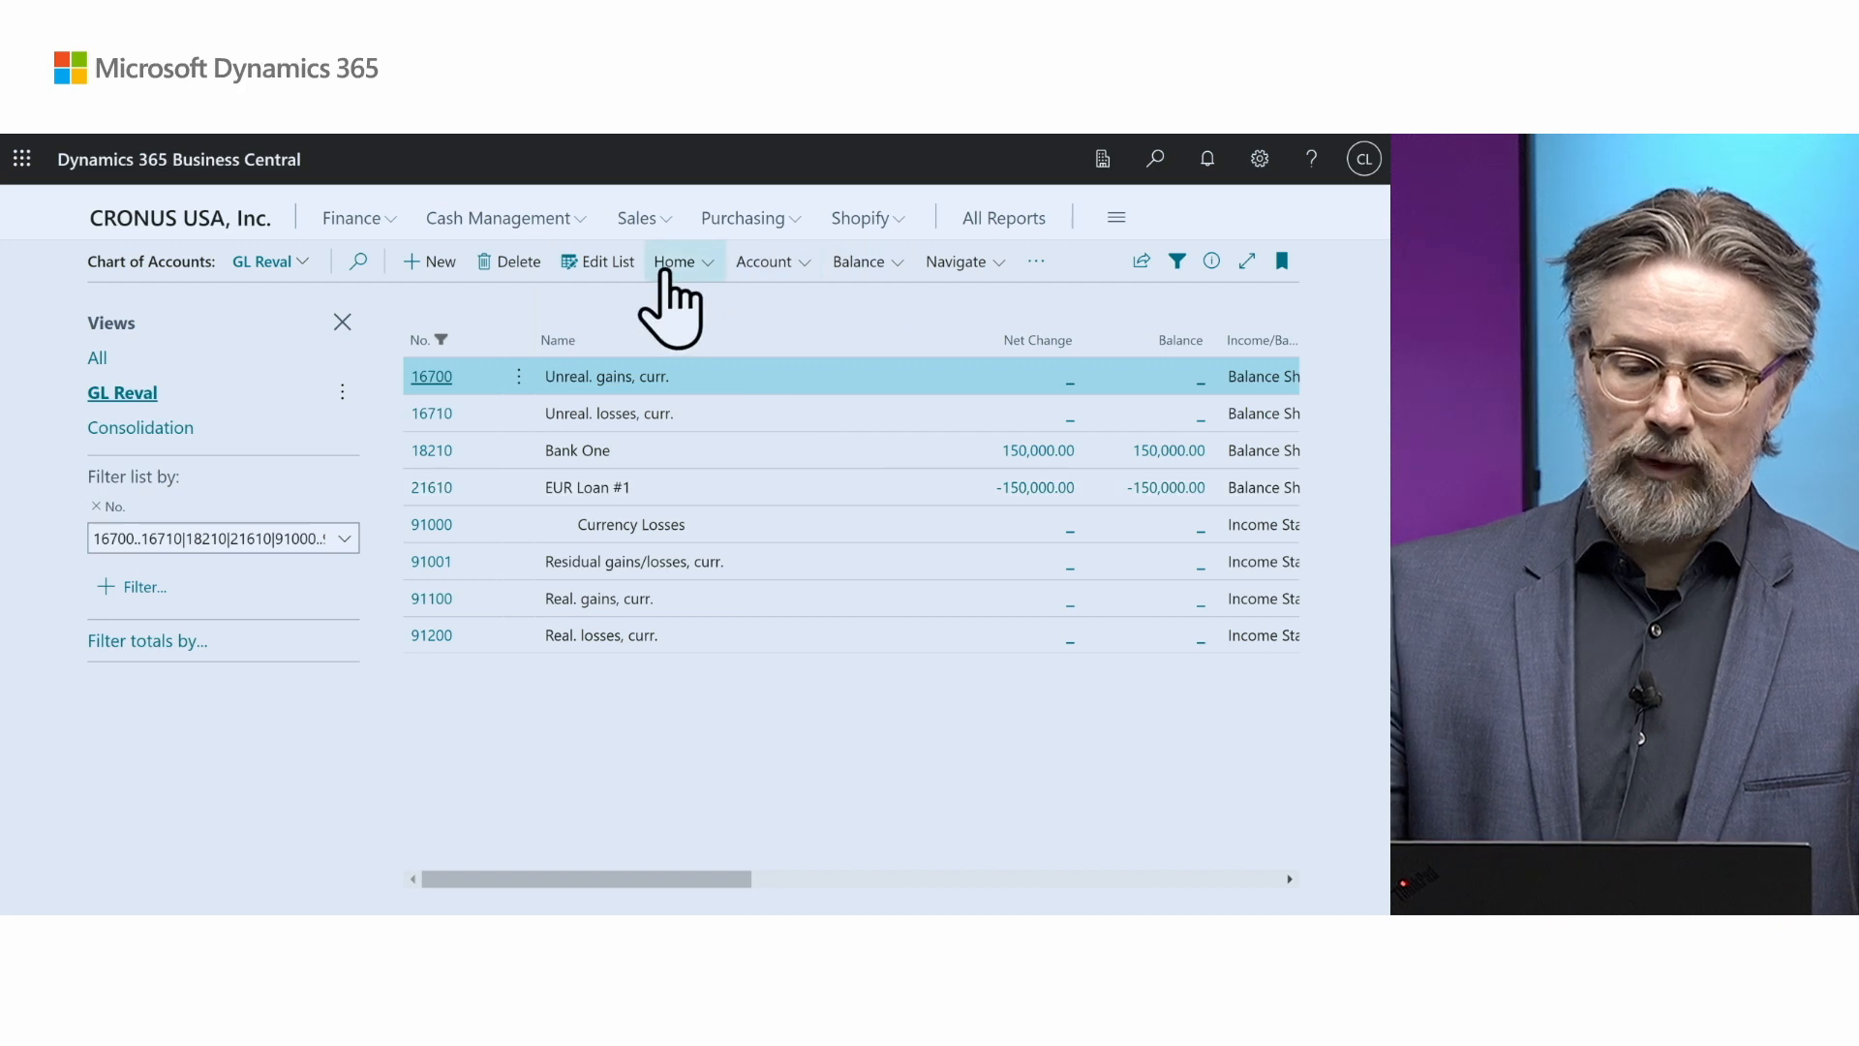
Step: Start the G/L Currency Revaluation from the chart of accounts and set its journal batch name to DEFAULT
{"action": "left_click", "coordinate": [668, 267]}
{"action": "left_click", "coordinate": [776, 378]}
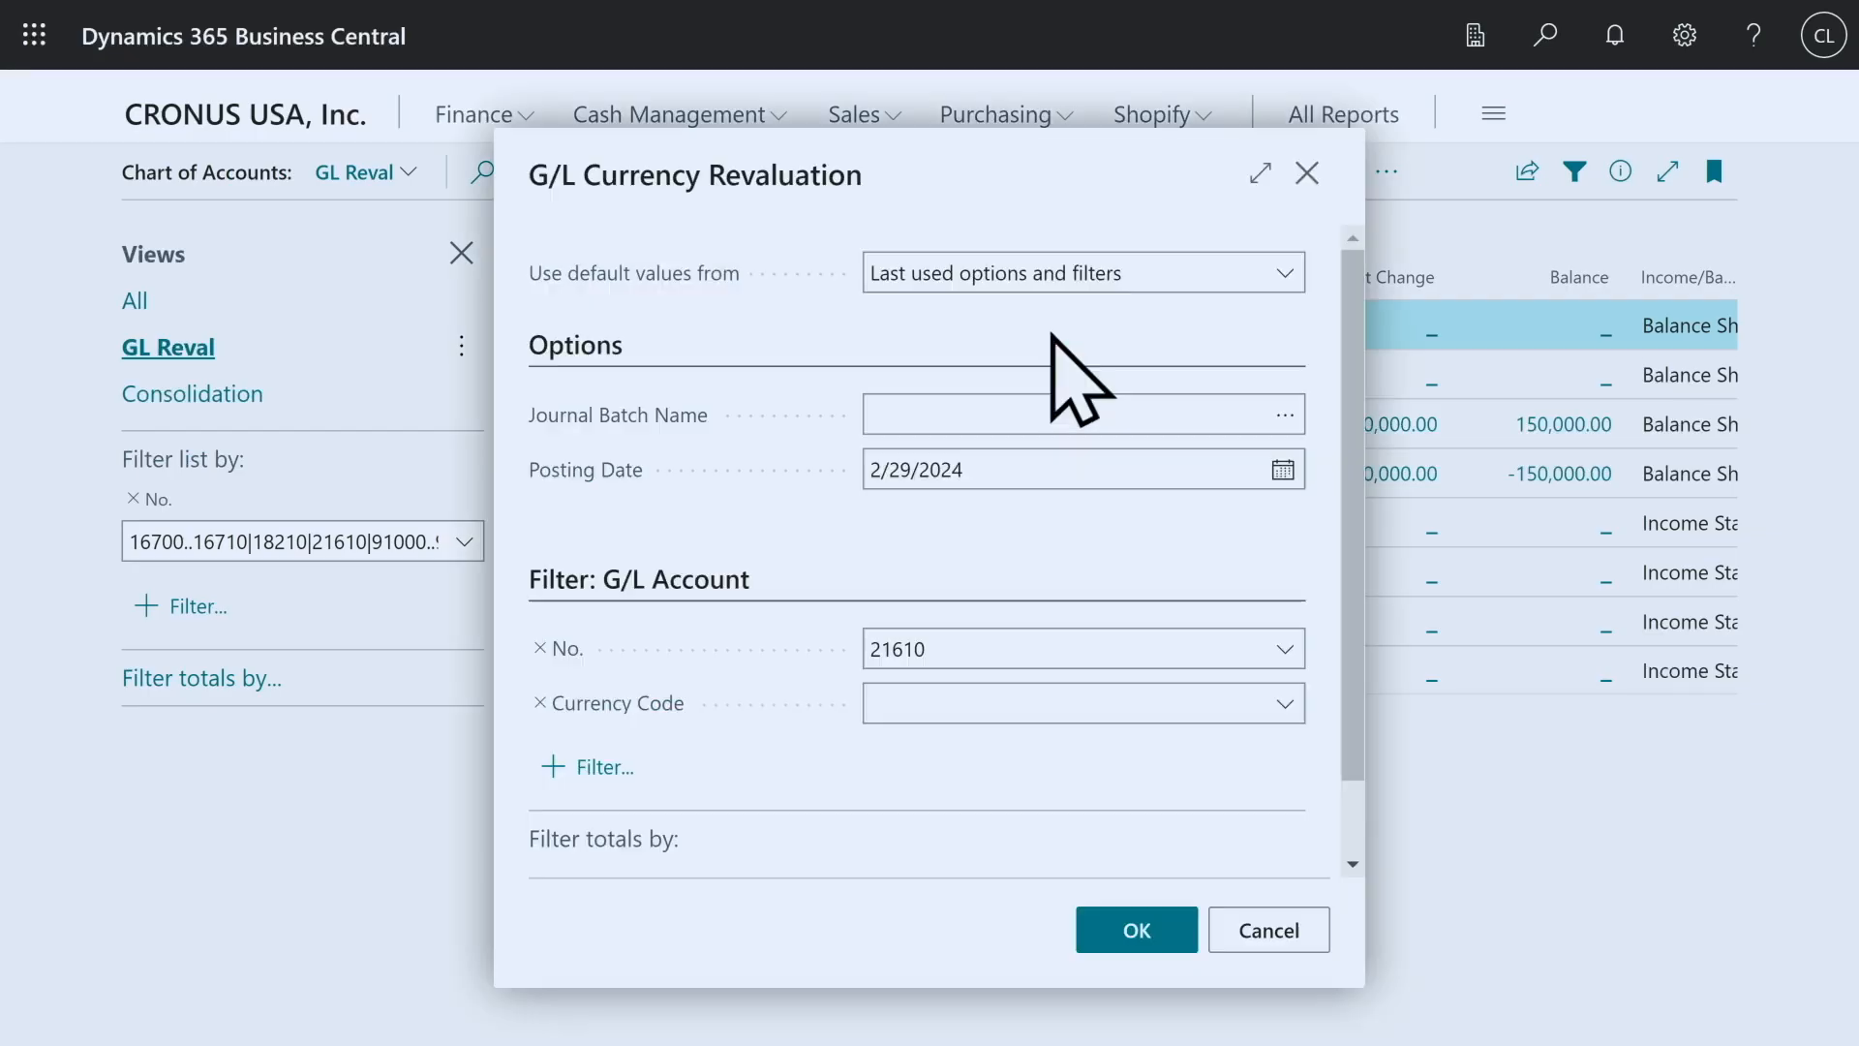
{"action": "left_click", "coordinate": [917, 413]}
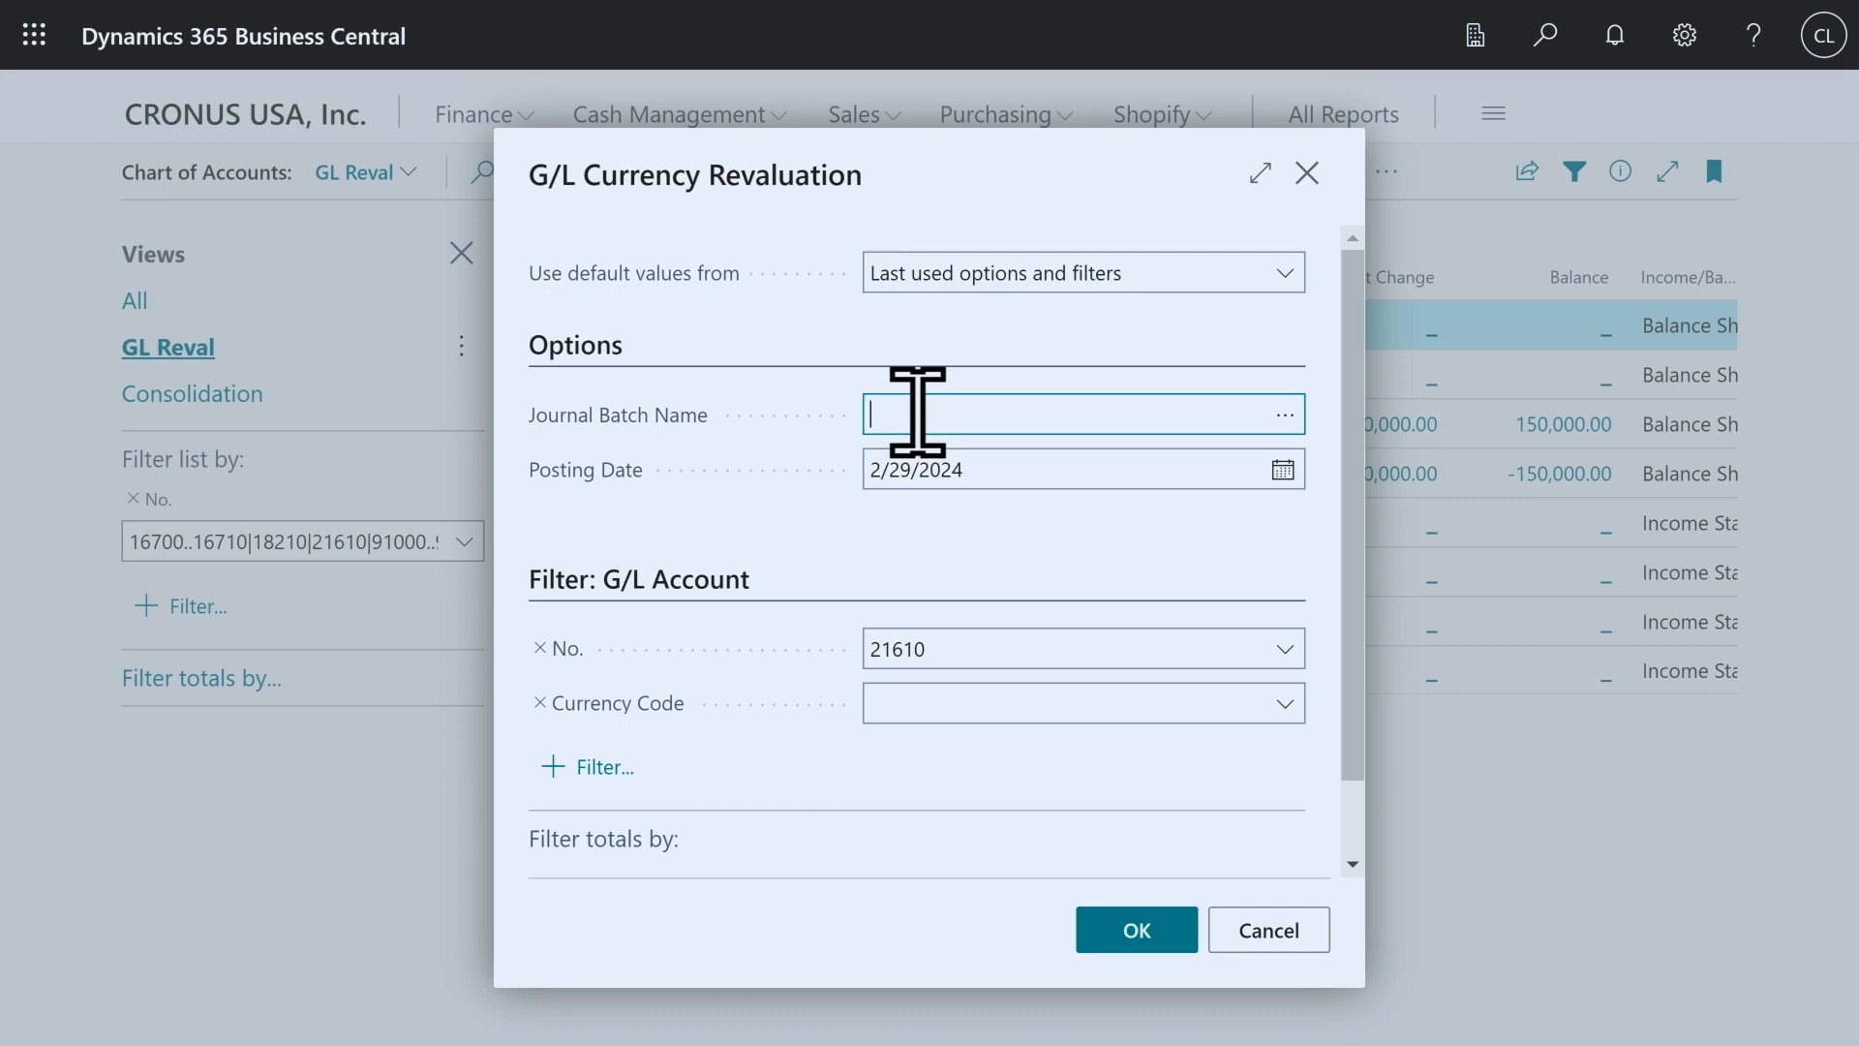
{"action": "type", "text": "def"}
{"action": "key", "text": "Tab"}
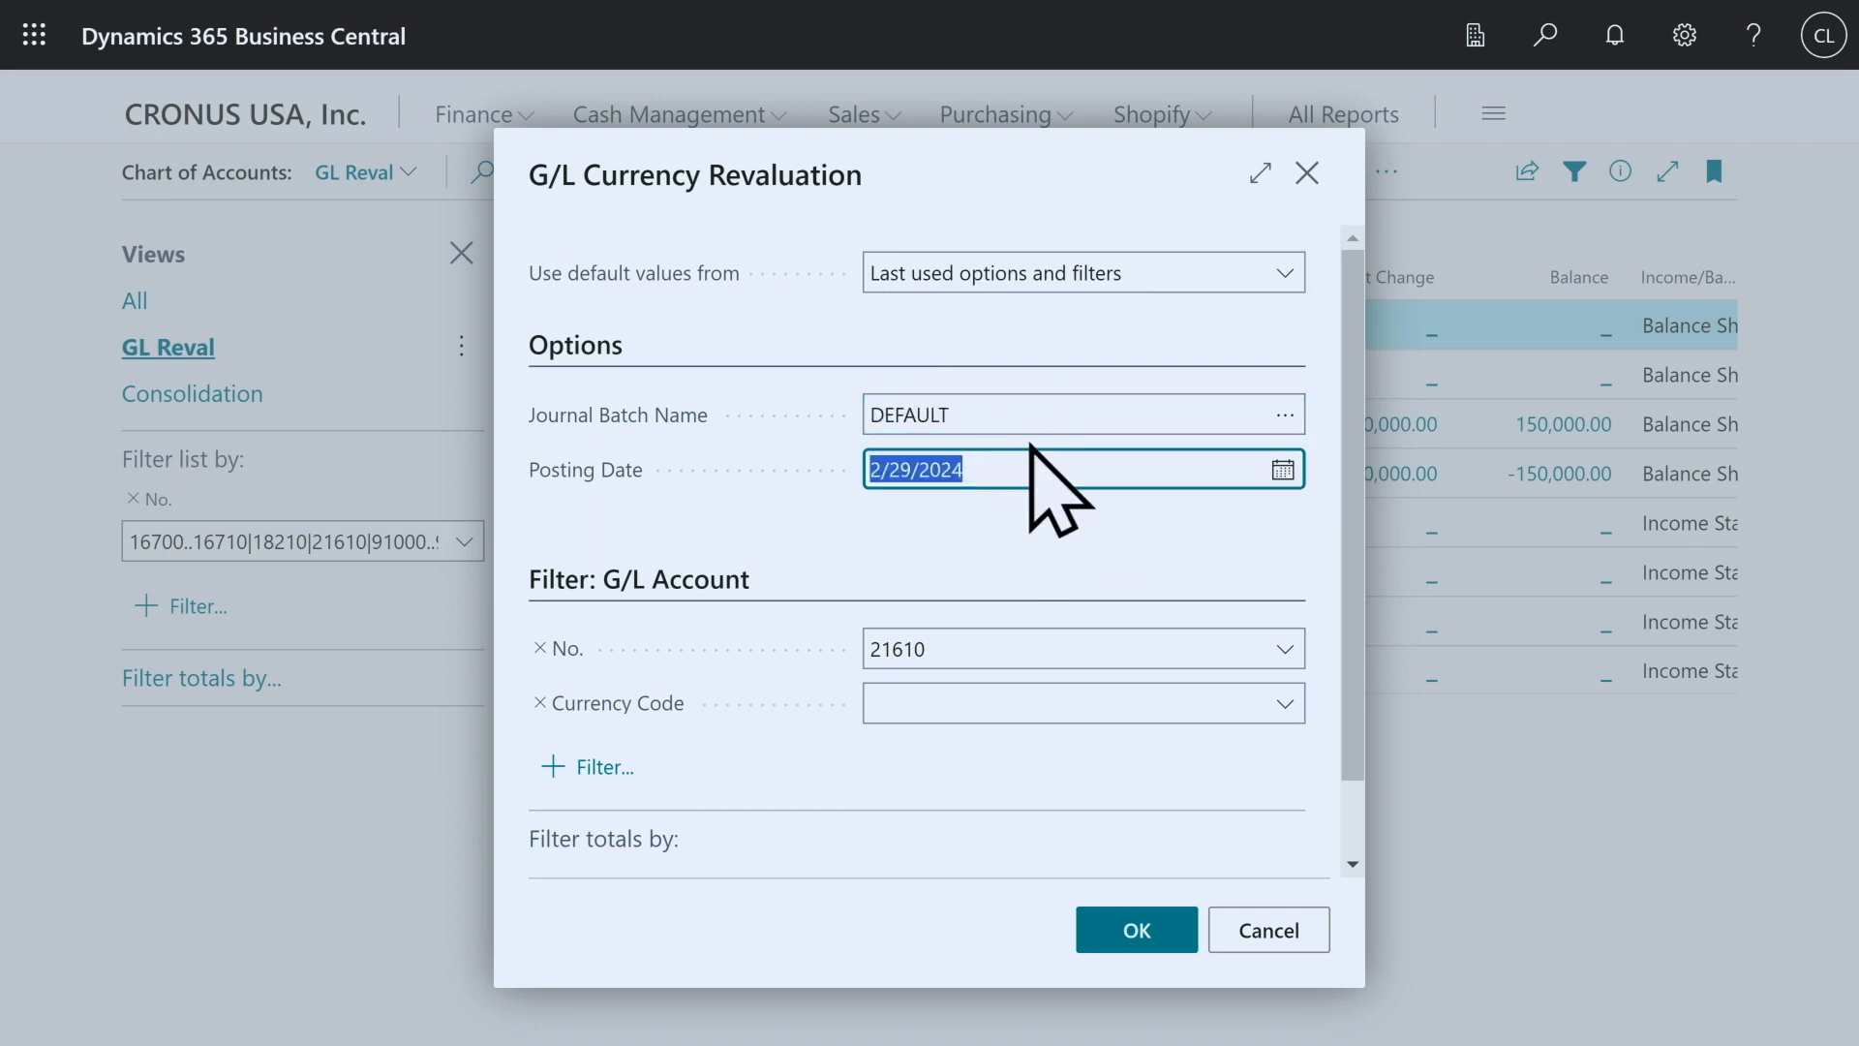
Step: Run the currency revaluation with posting date 2/29/2024, G/L account filter 21610 and no currency code filter
{"action": "left_click", "coordinate": [1078, 474]}
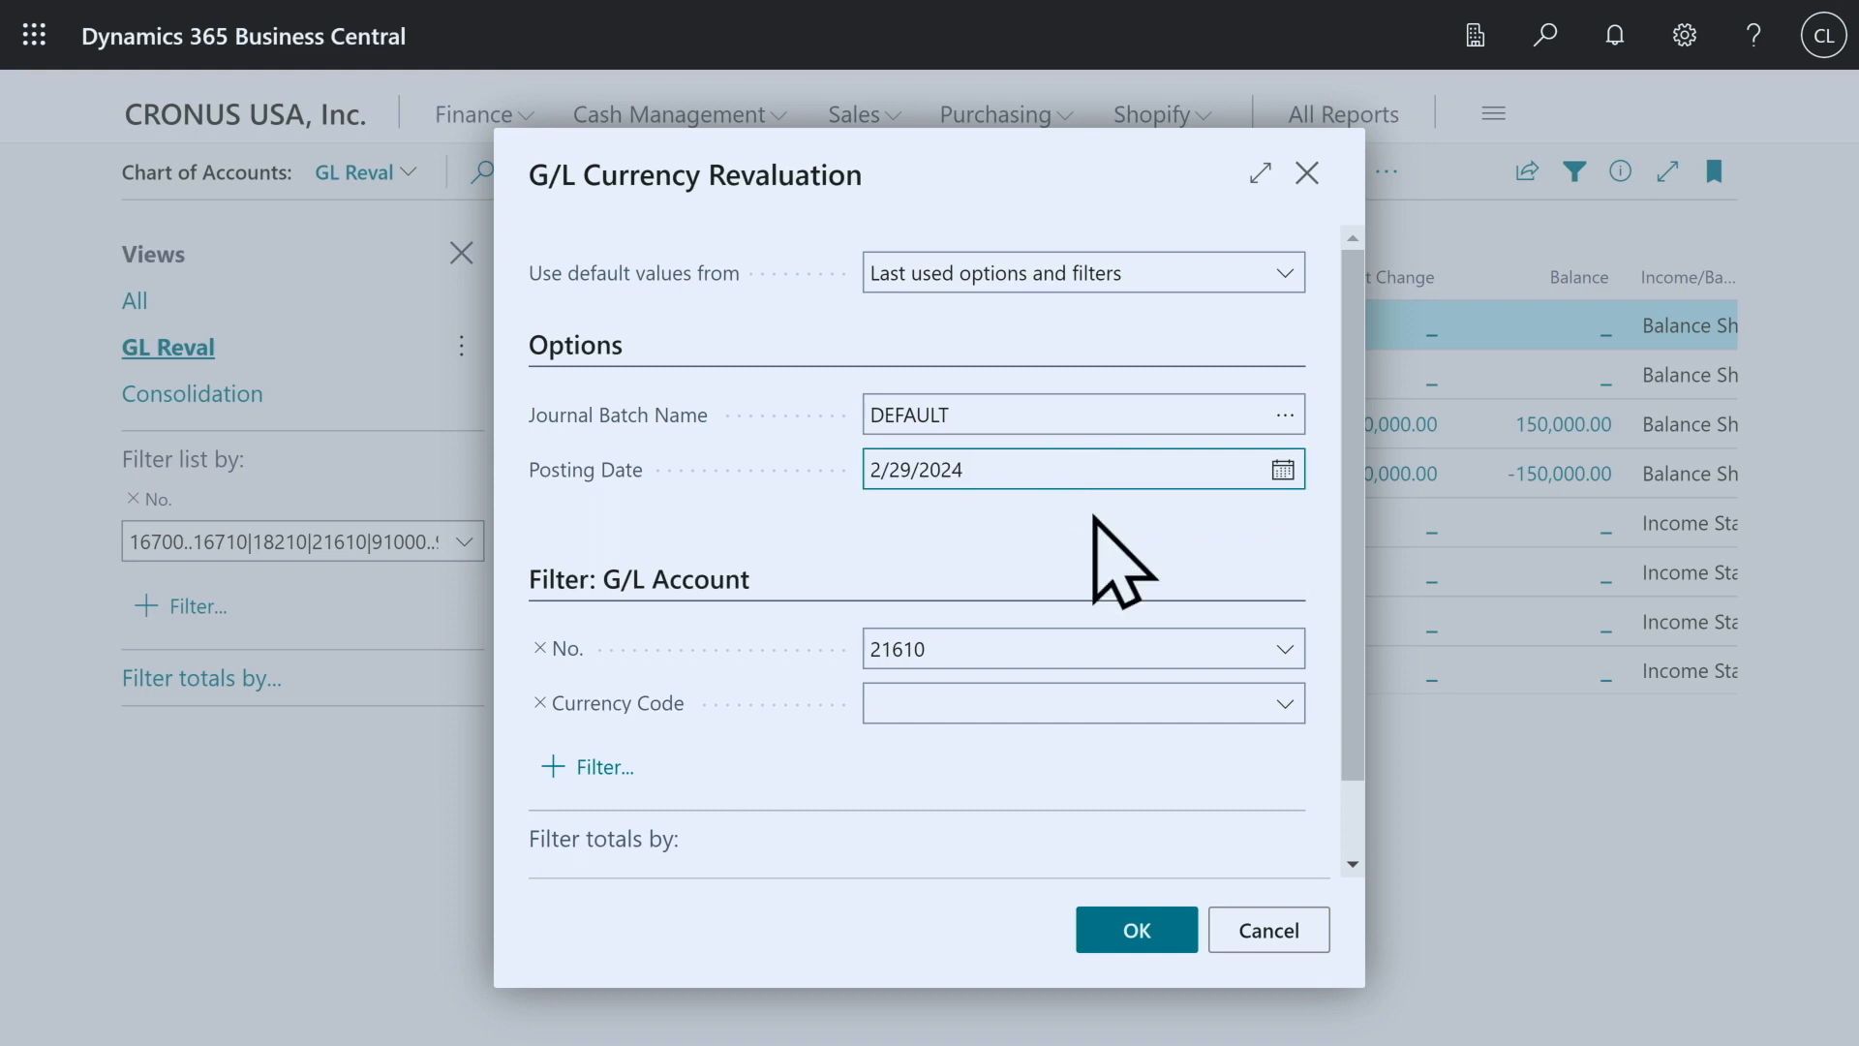
{"action": "left_click", "coordinate": [1022, 639]}
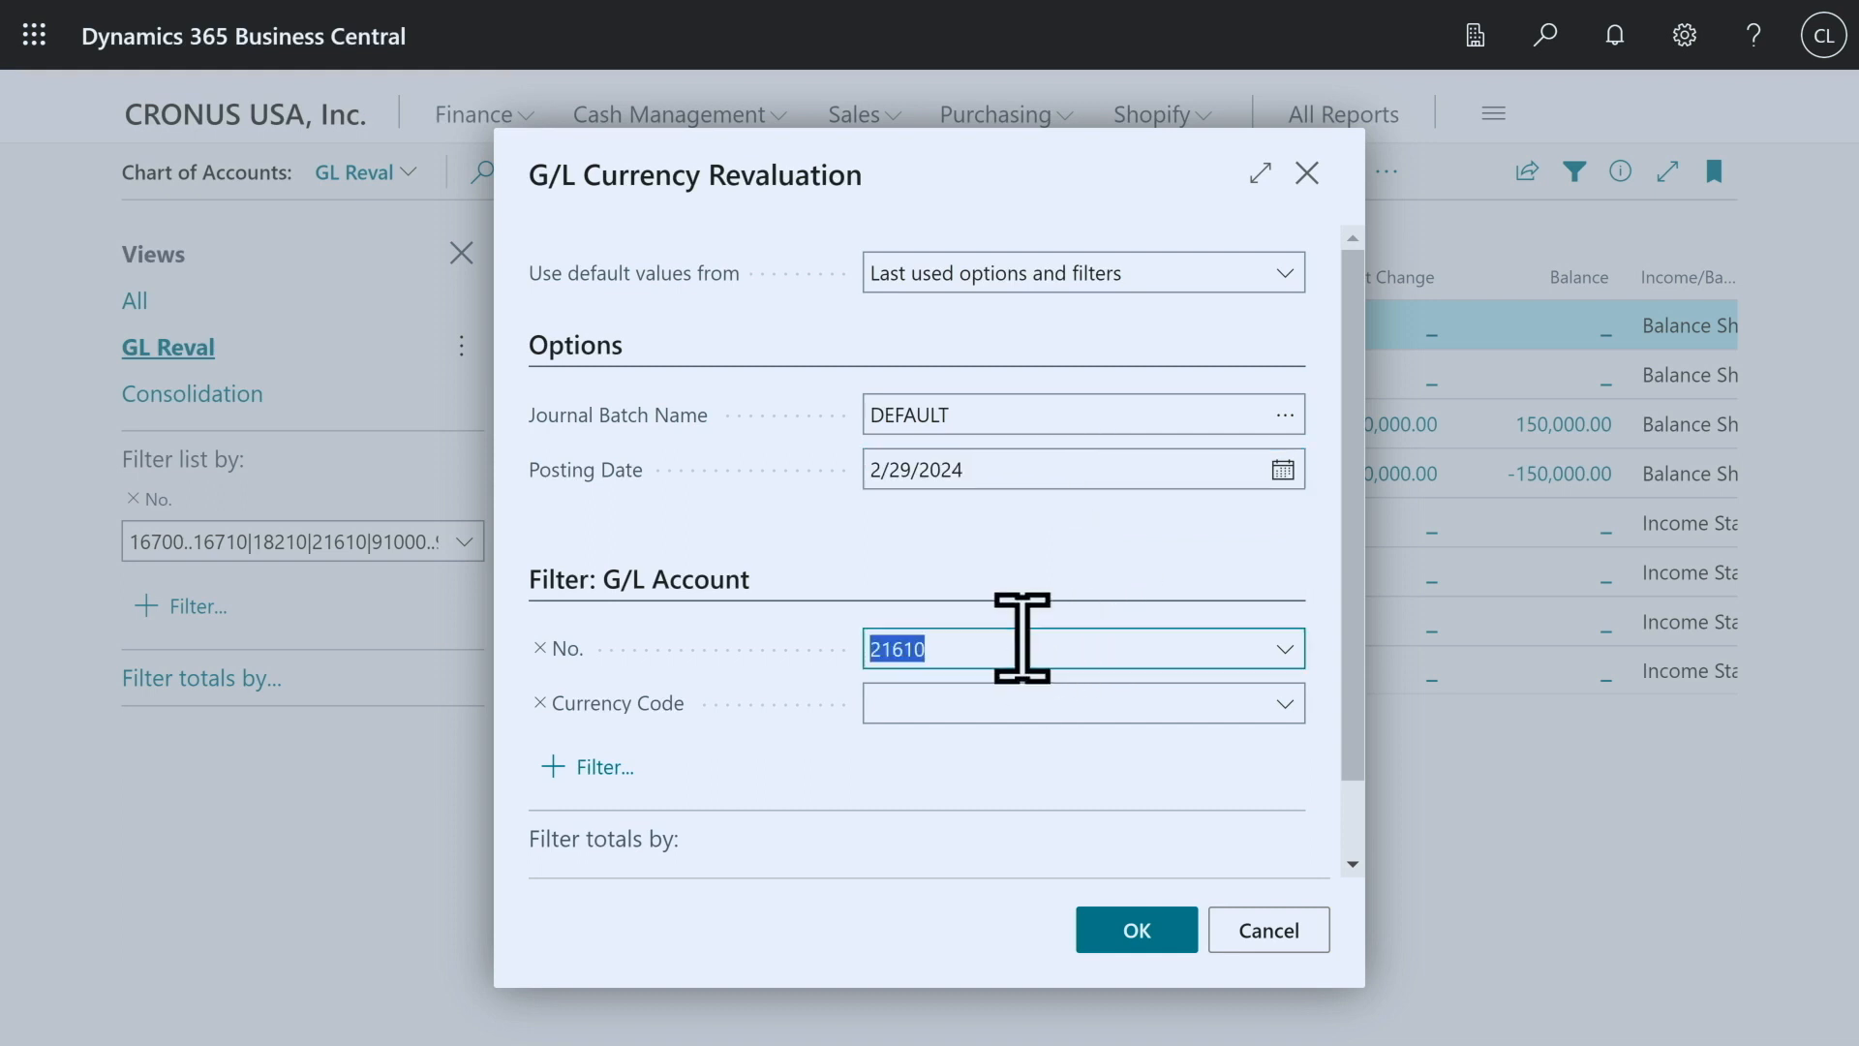
{"action": "left_click", "coordinate": [1051, 695]}
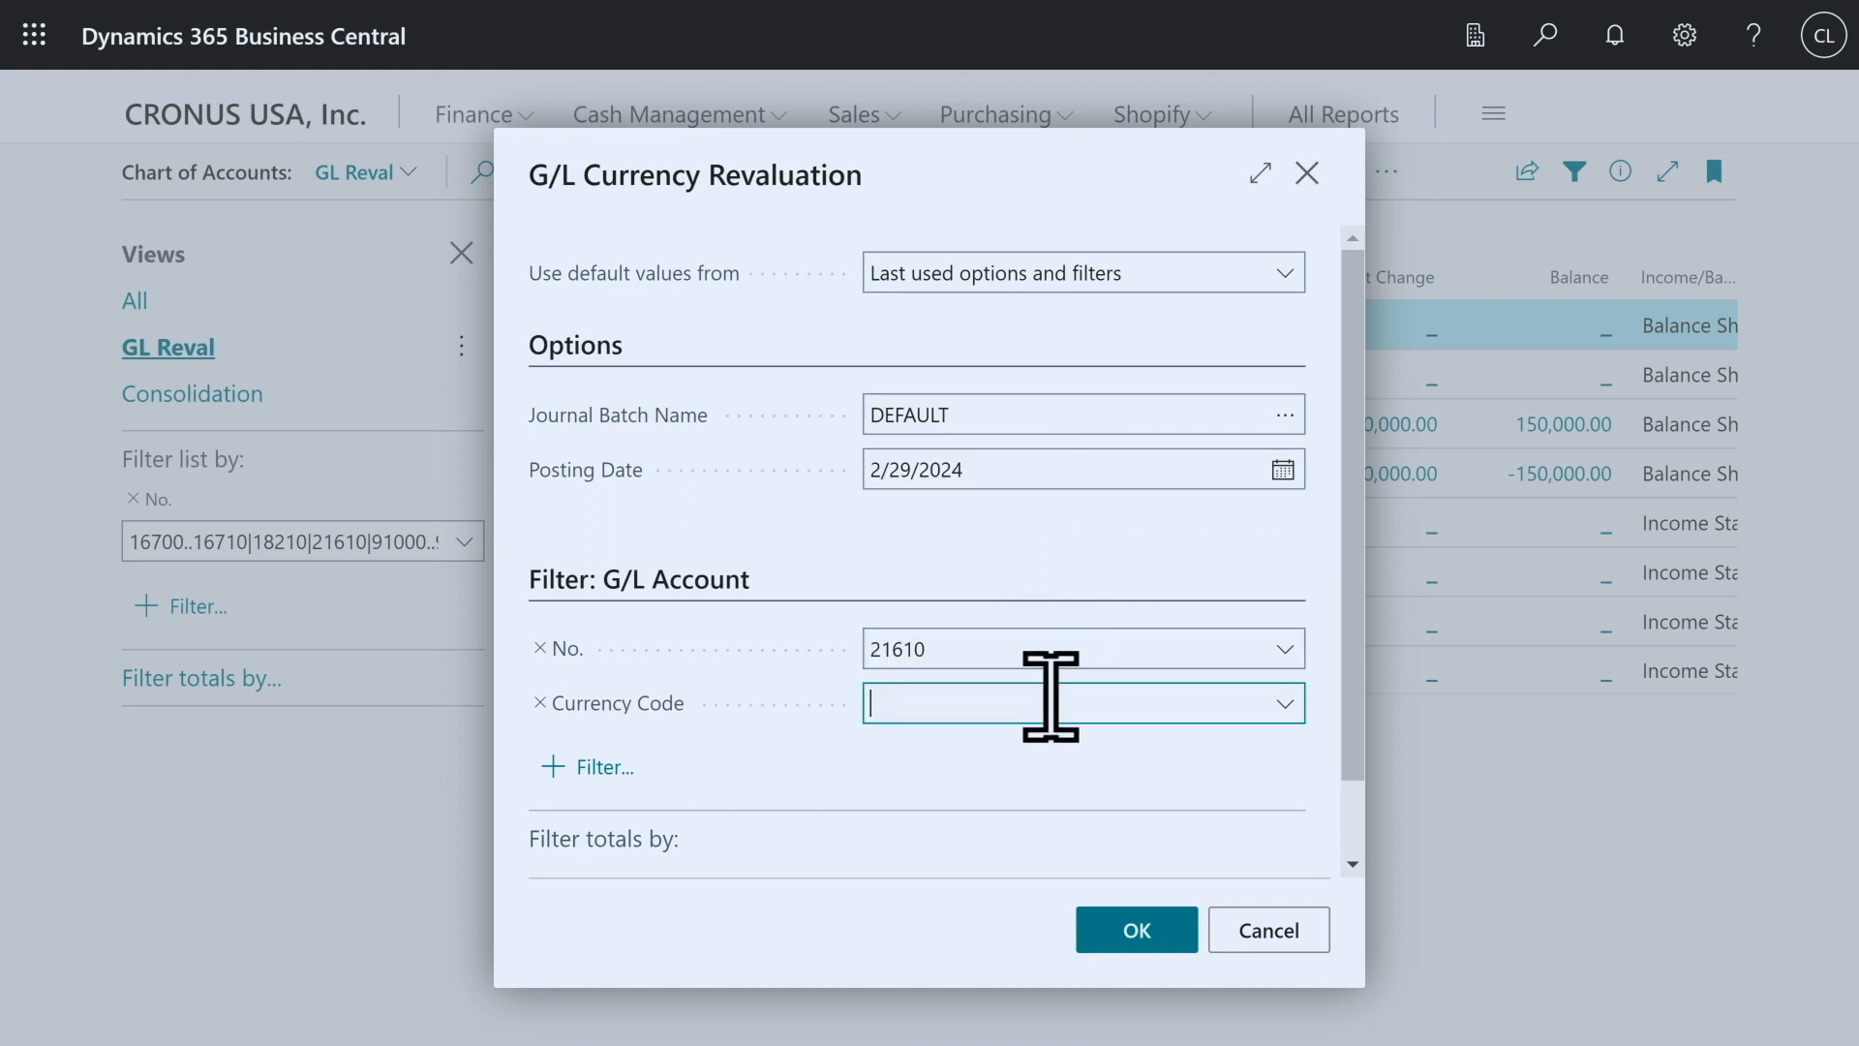
{"action": "left_click", "coordinate": [1357, 565]}
{"action": "scroll", "coordinate": [1349, 614], "scroll_direction": "down", "scroll_amount": 2}
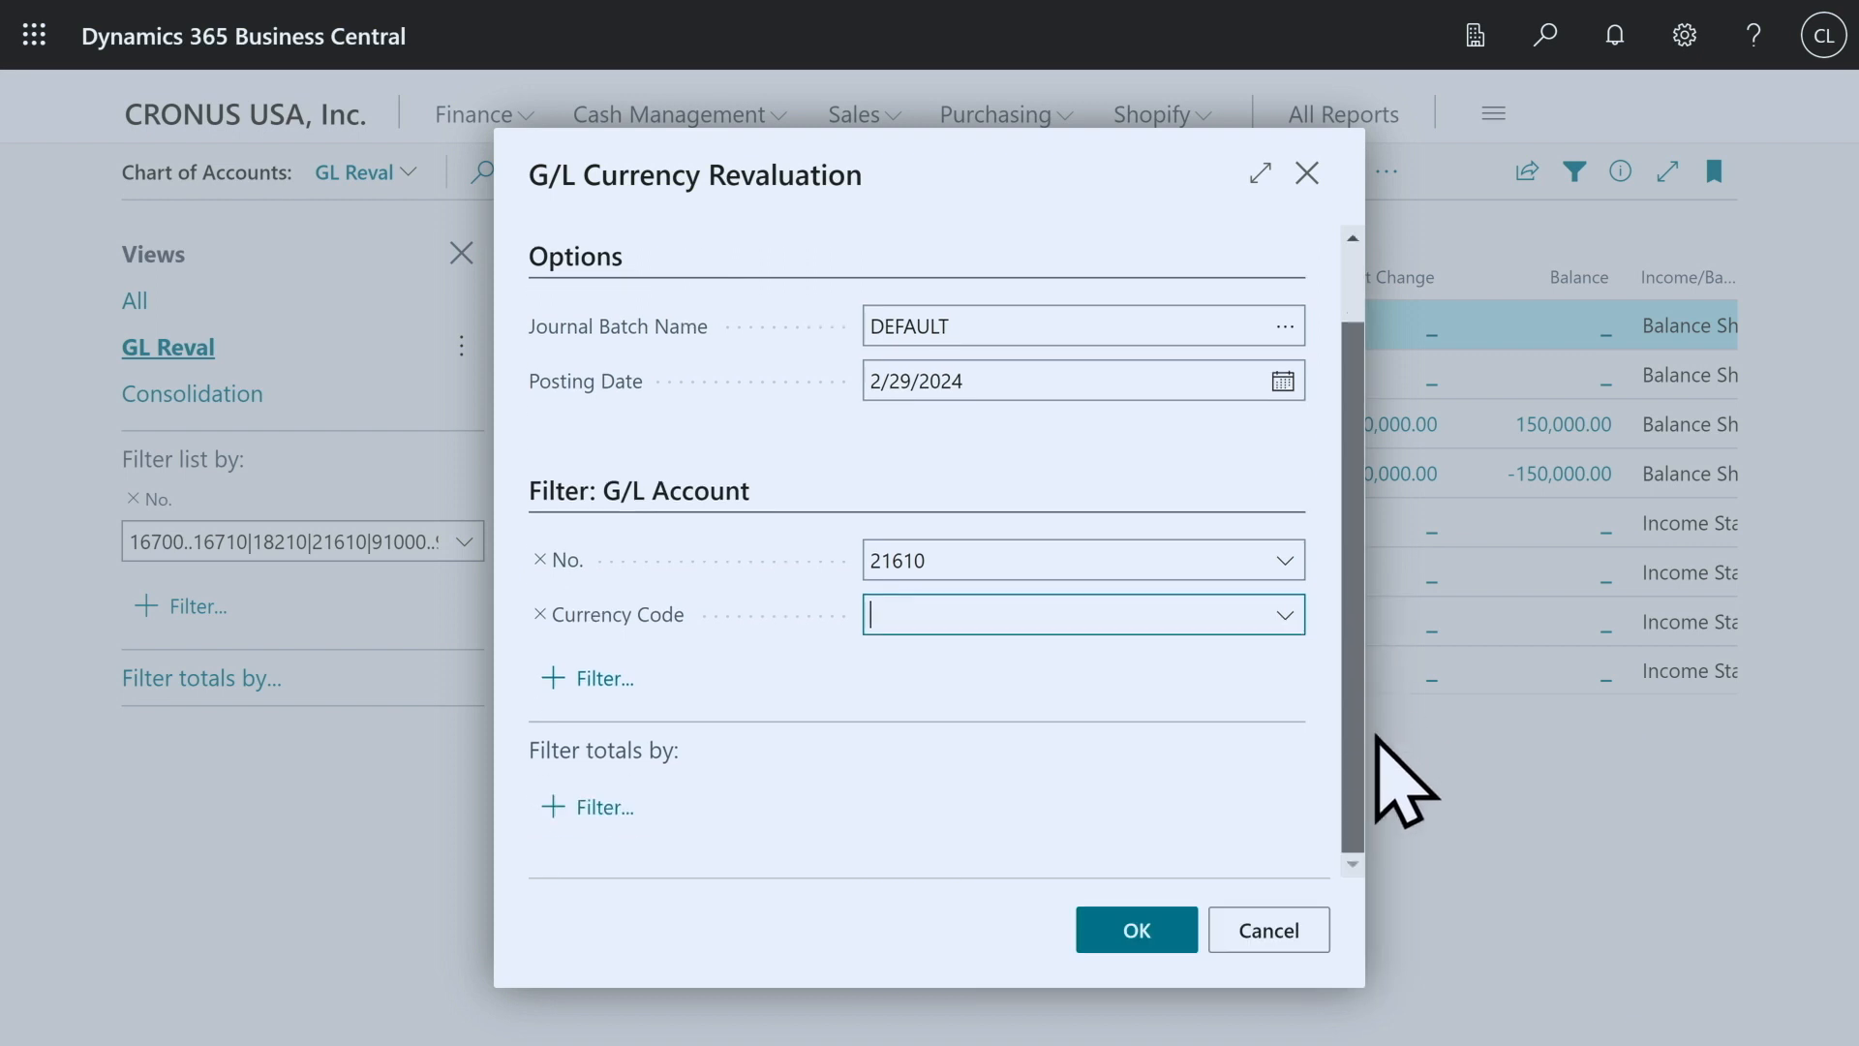
{"action": "left_click", "coordinate": [1133, 930]}
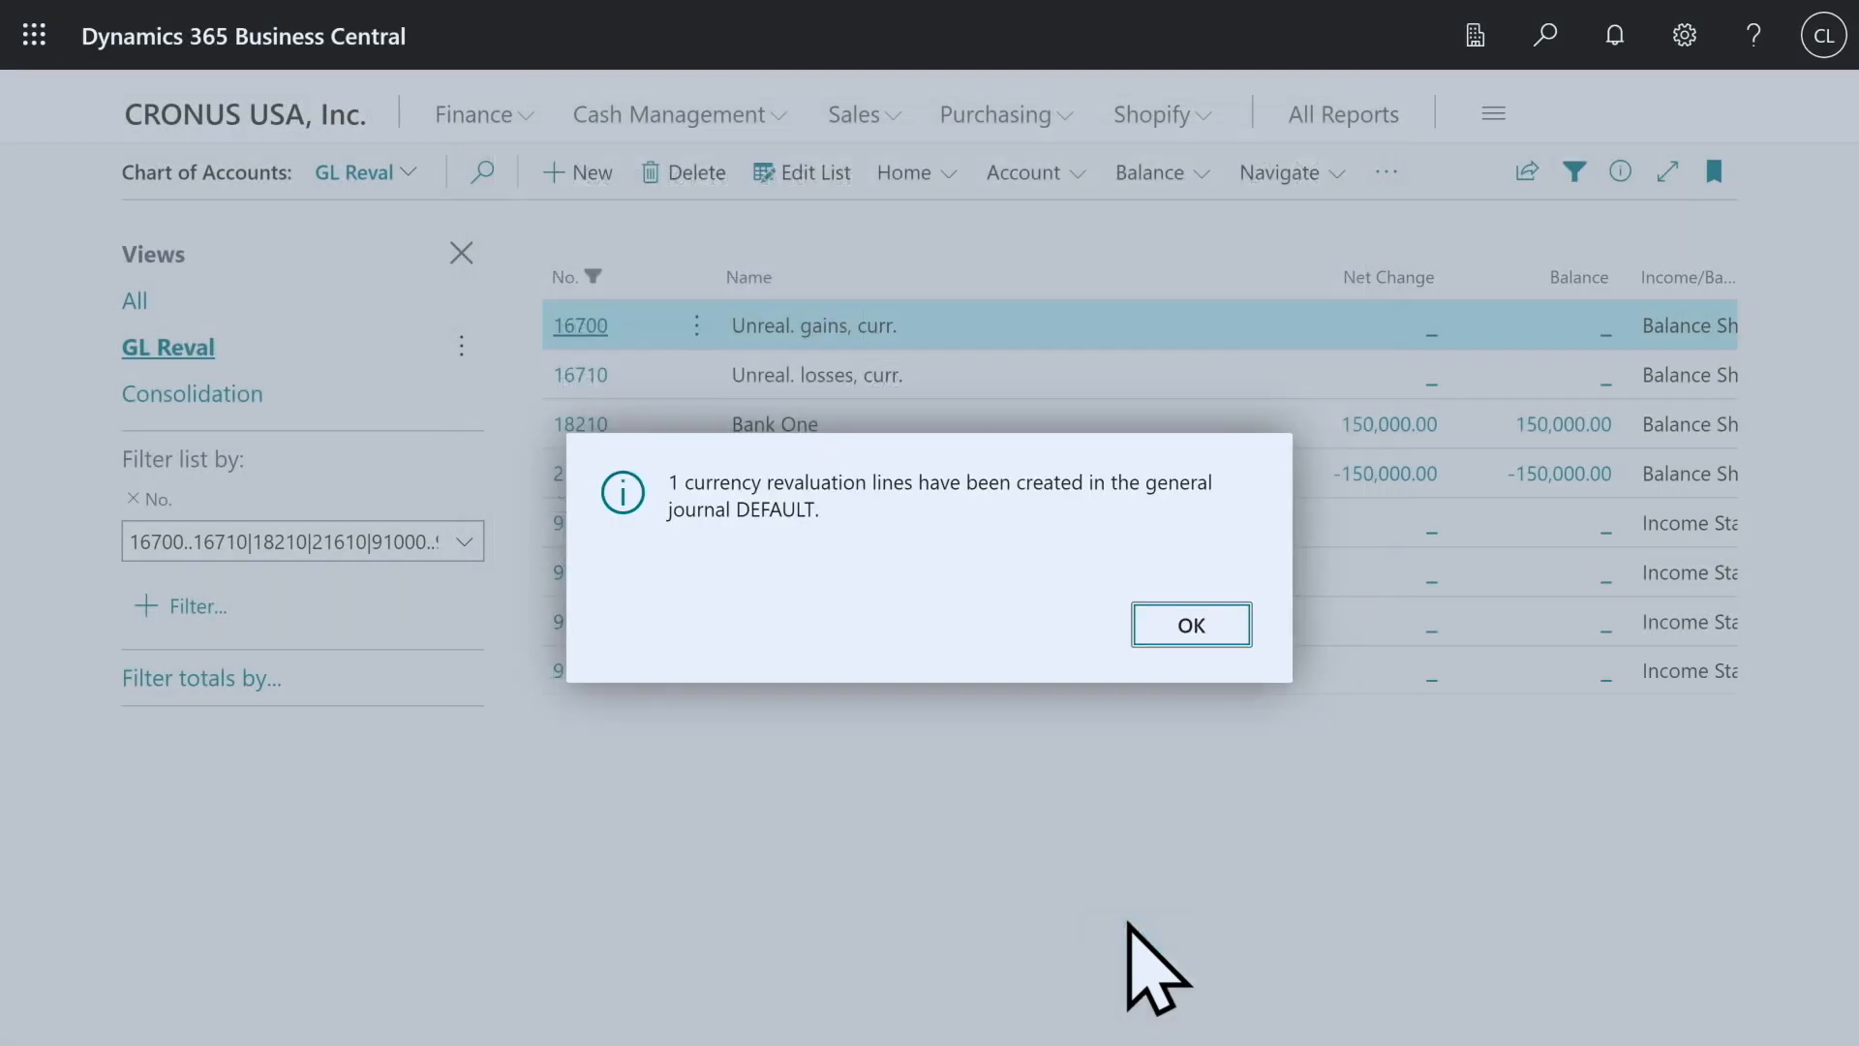
{"action": "left_click", "coordinate": [1190, 625]}
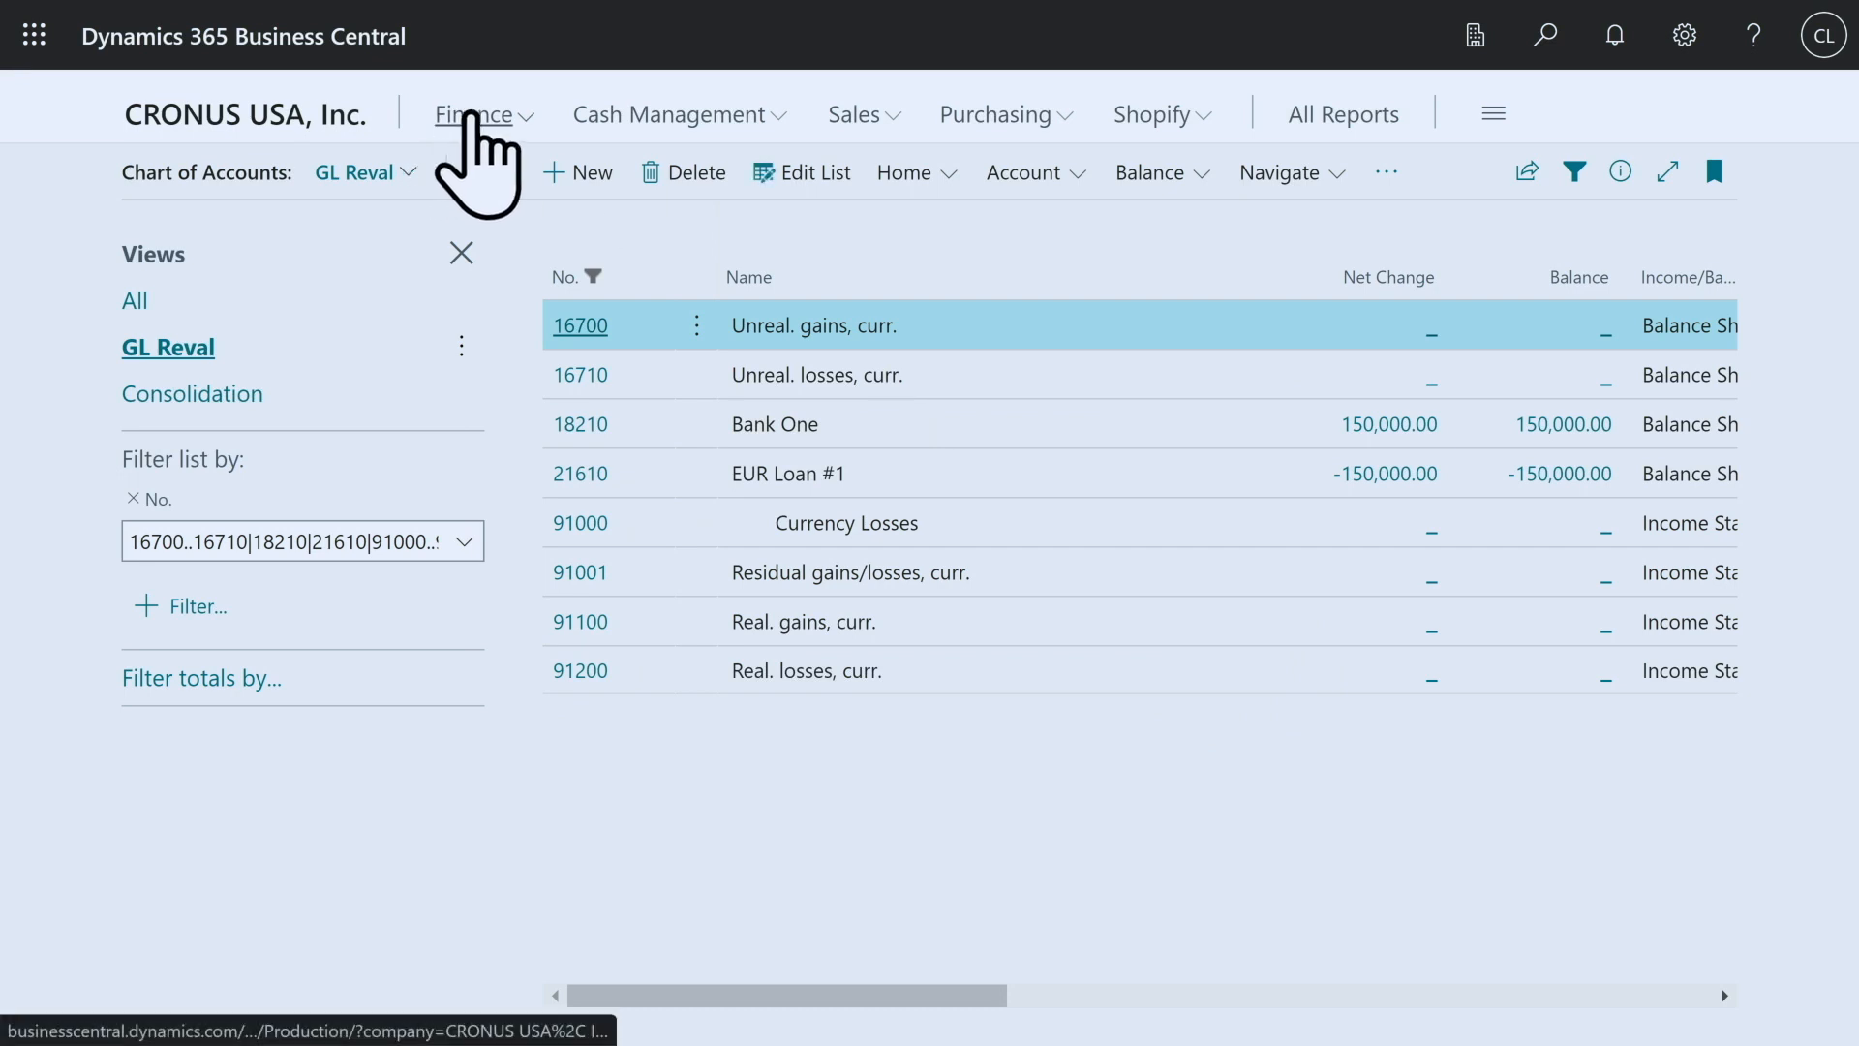
Step: Open the DEFAULT general journal batch containing the currency revaluation line
{"action": "left_click", "coordinate": [471, 116]}
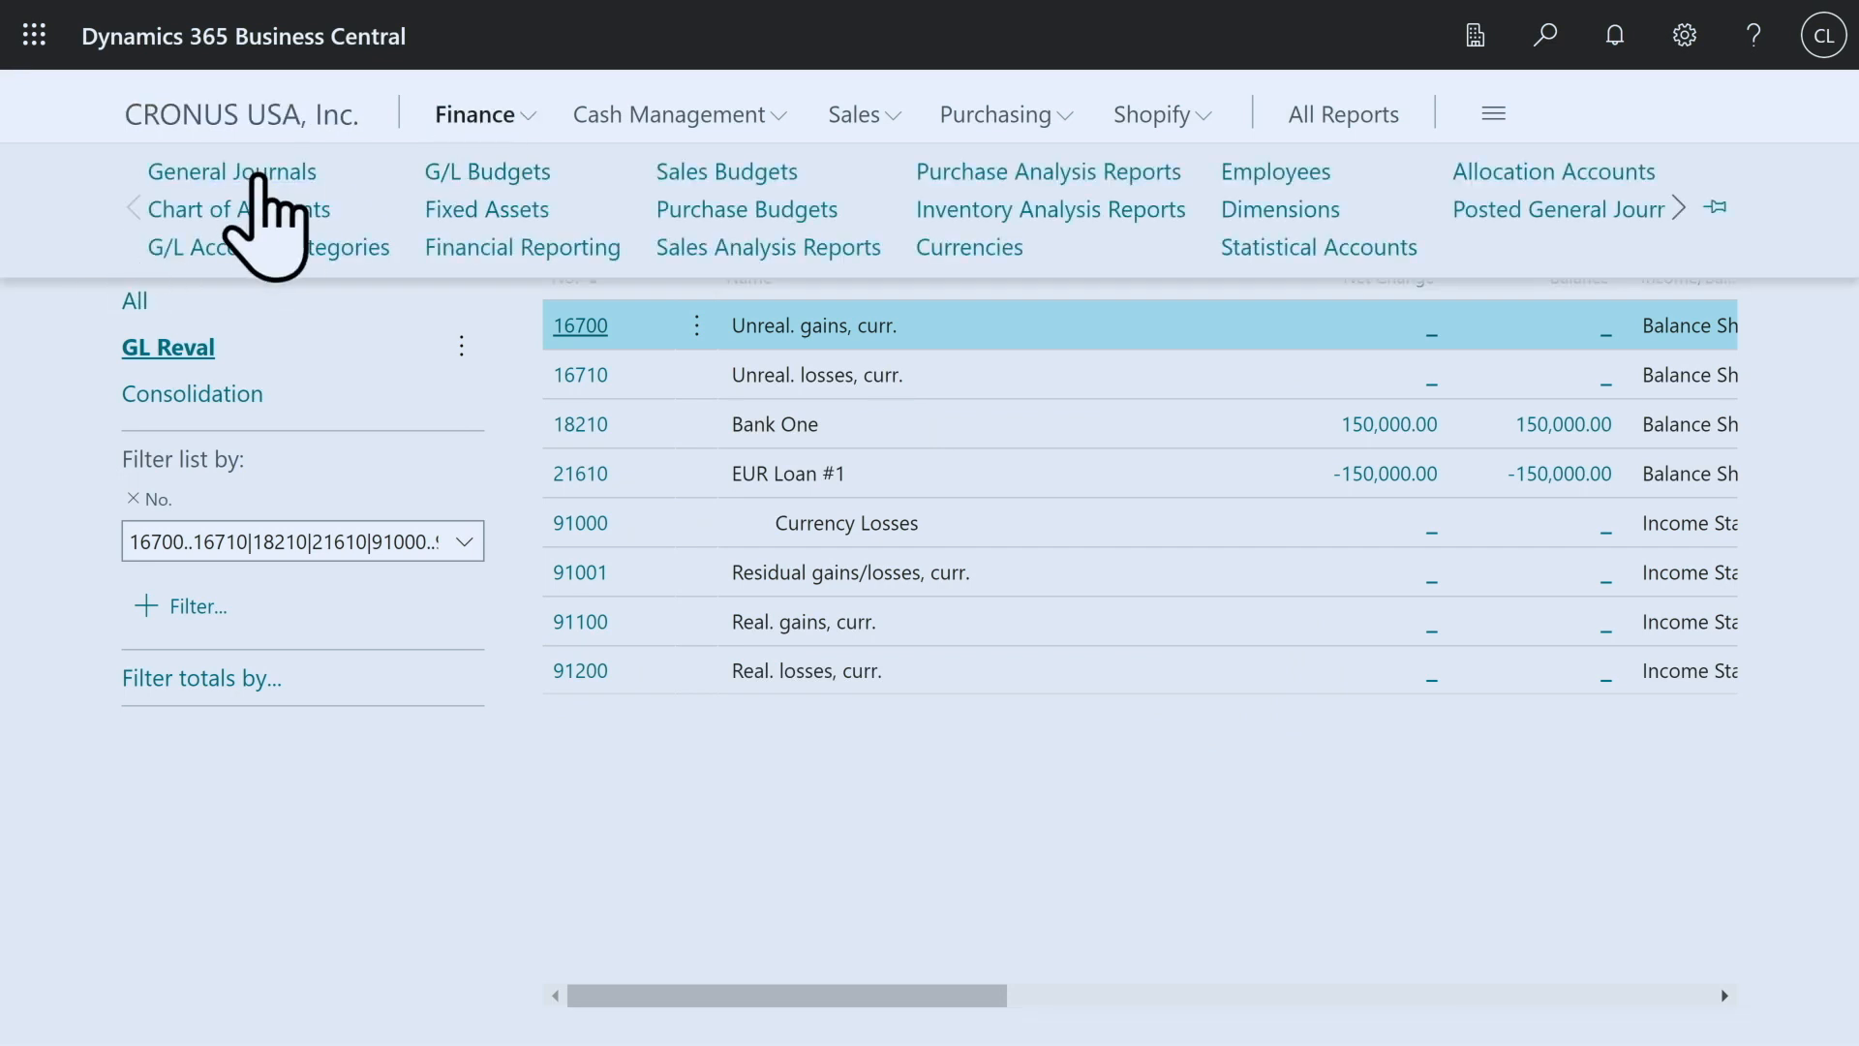
{"action": "left_click", "coordinate": [257, 174]}
{"action": "left_click", "coordinate": [191, 444]}
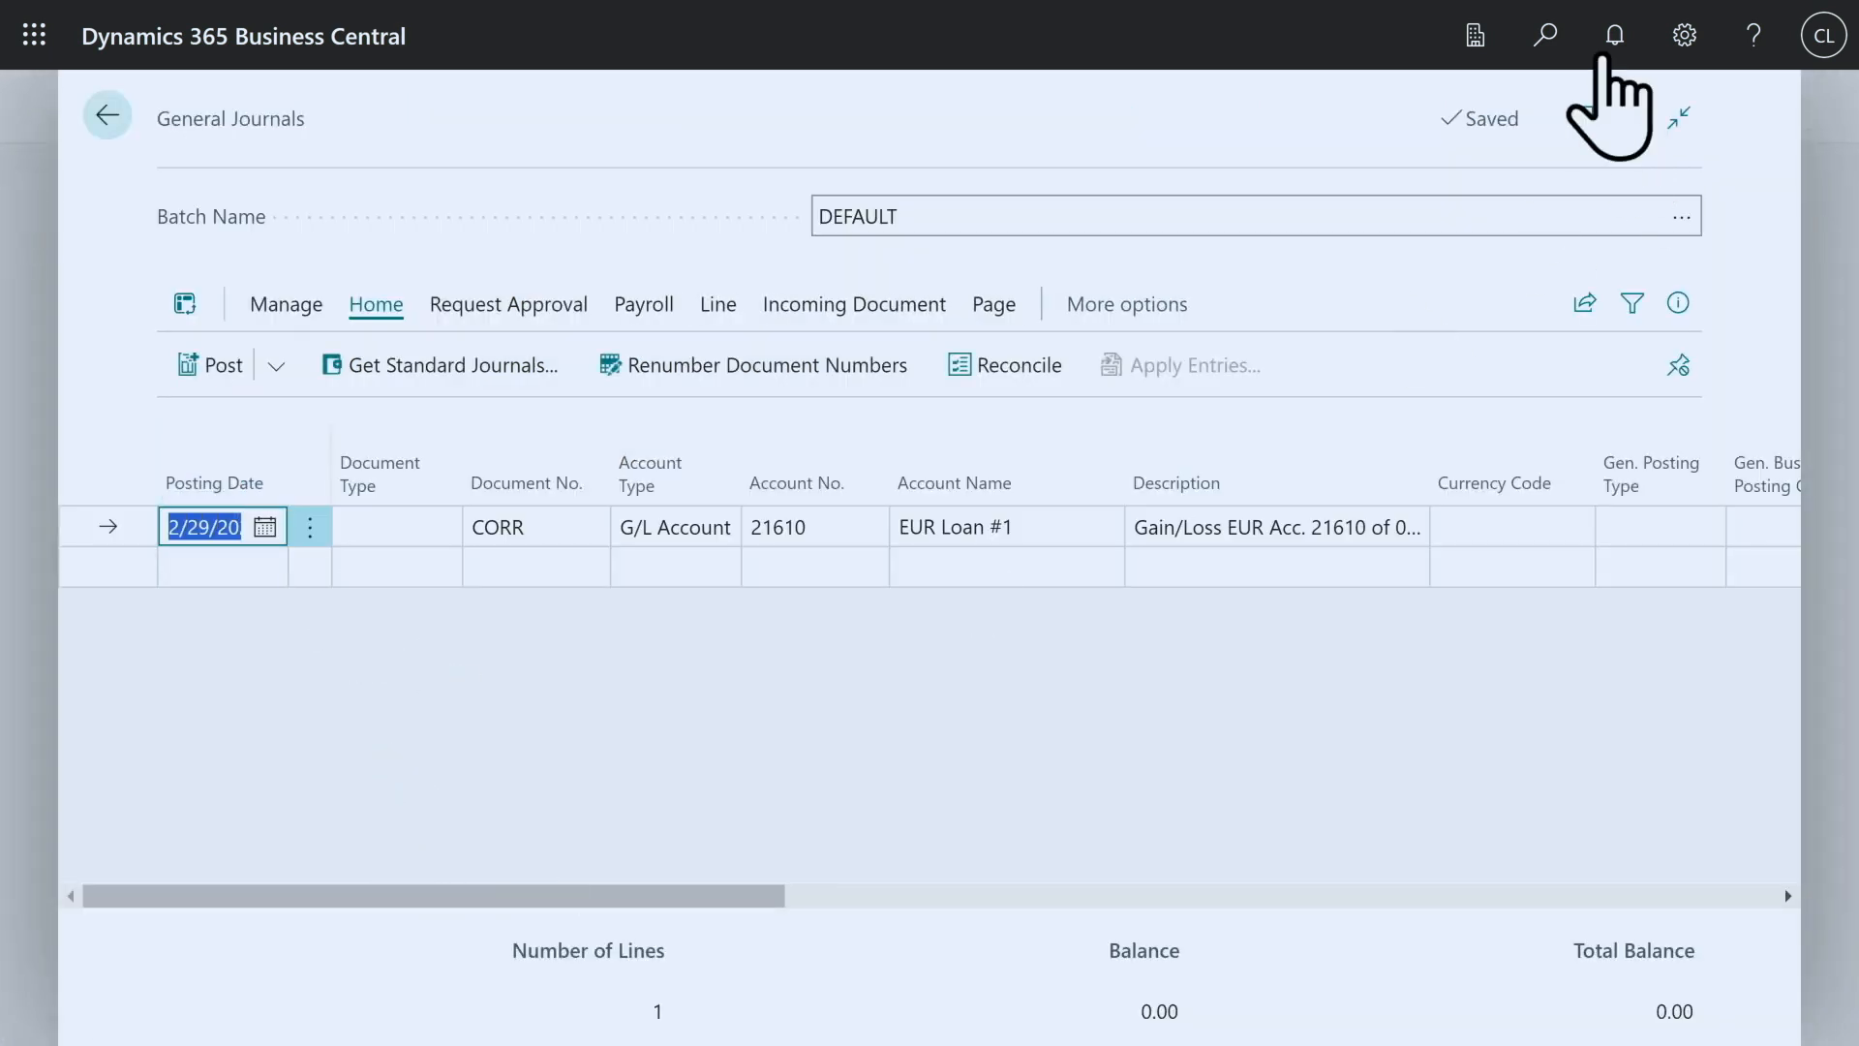
Step: Look up the EUR exchange rates on the Currencies page and return to the general journal
{"action": "left_click", "coordinate": [1548, 35]}
{"action": "type", "text": "currency"}
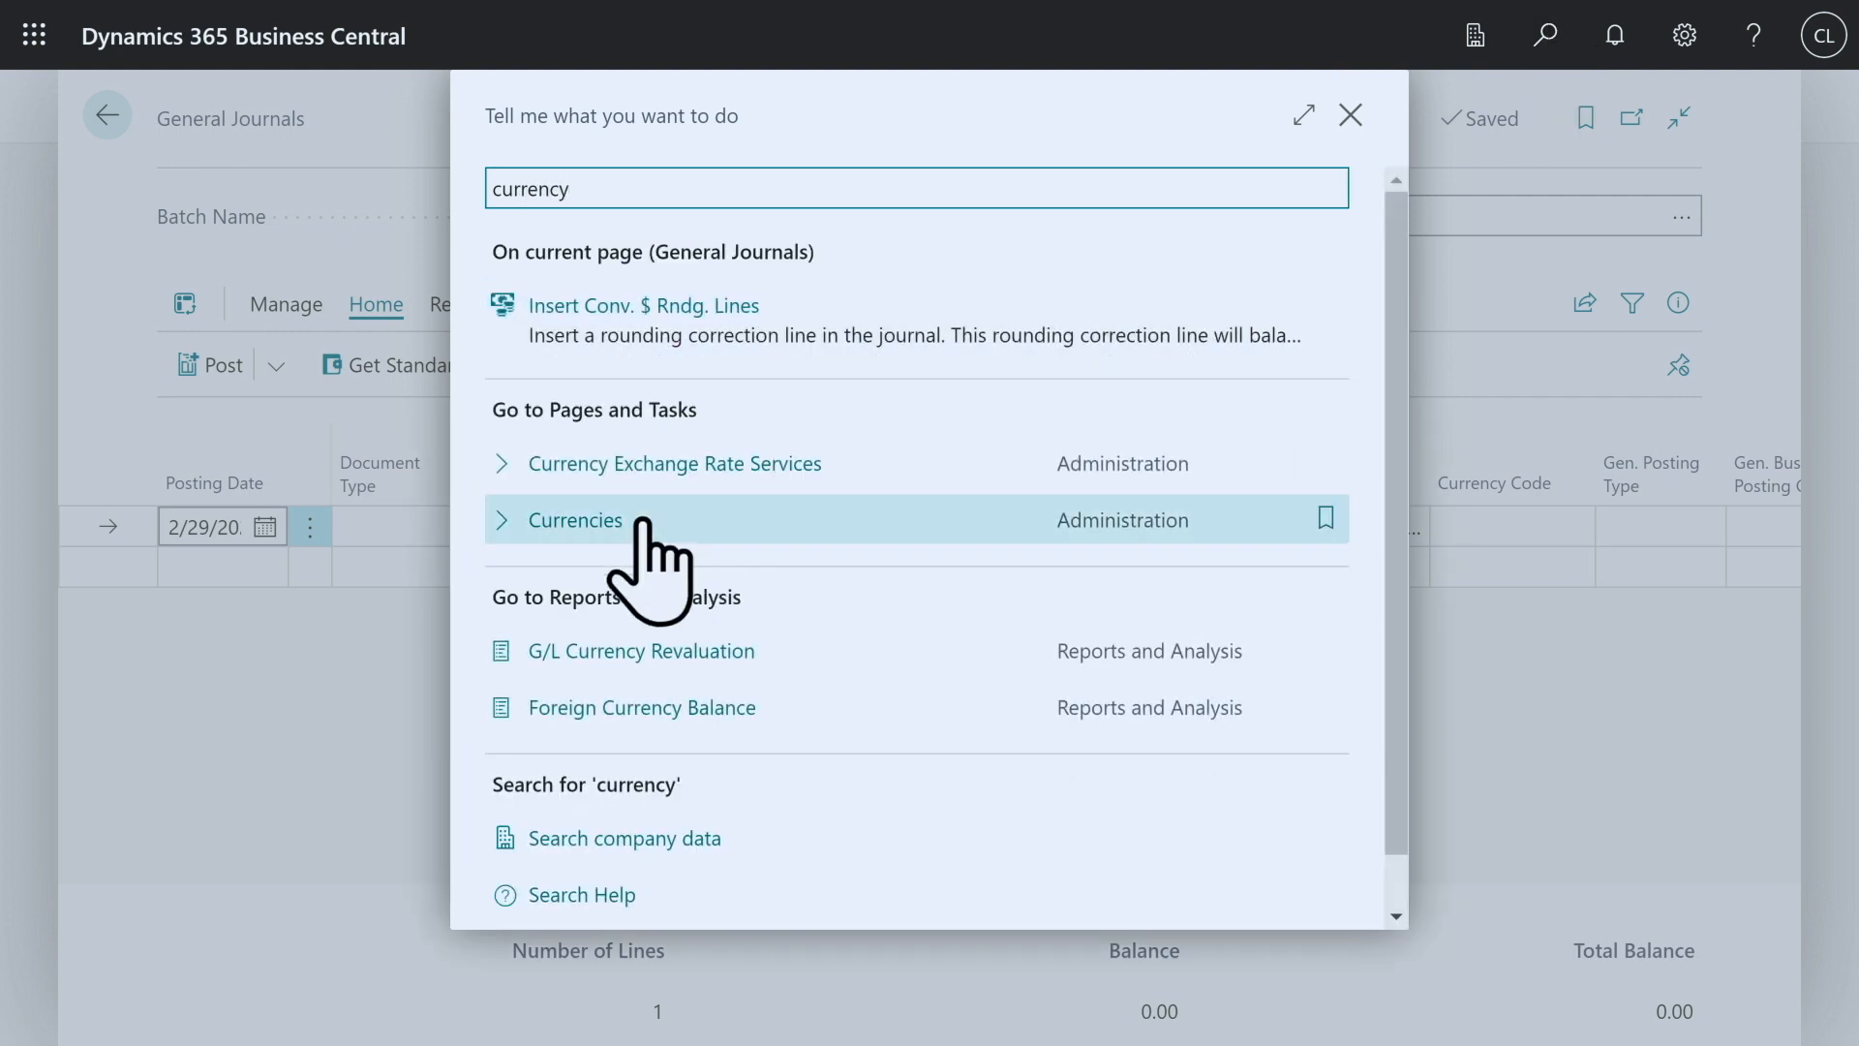
{"action": "left_click", "coordinate": [574, 520]}
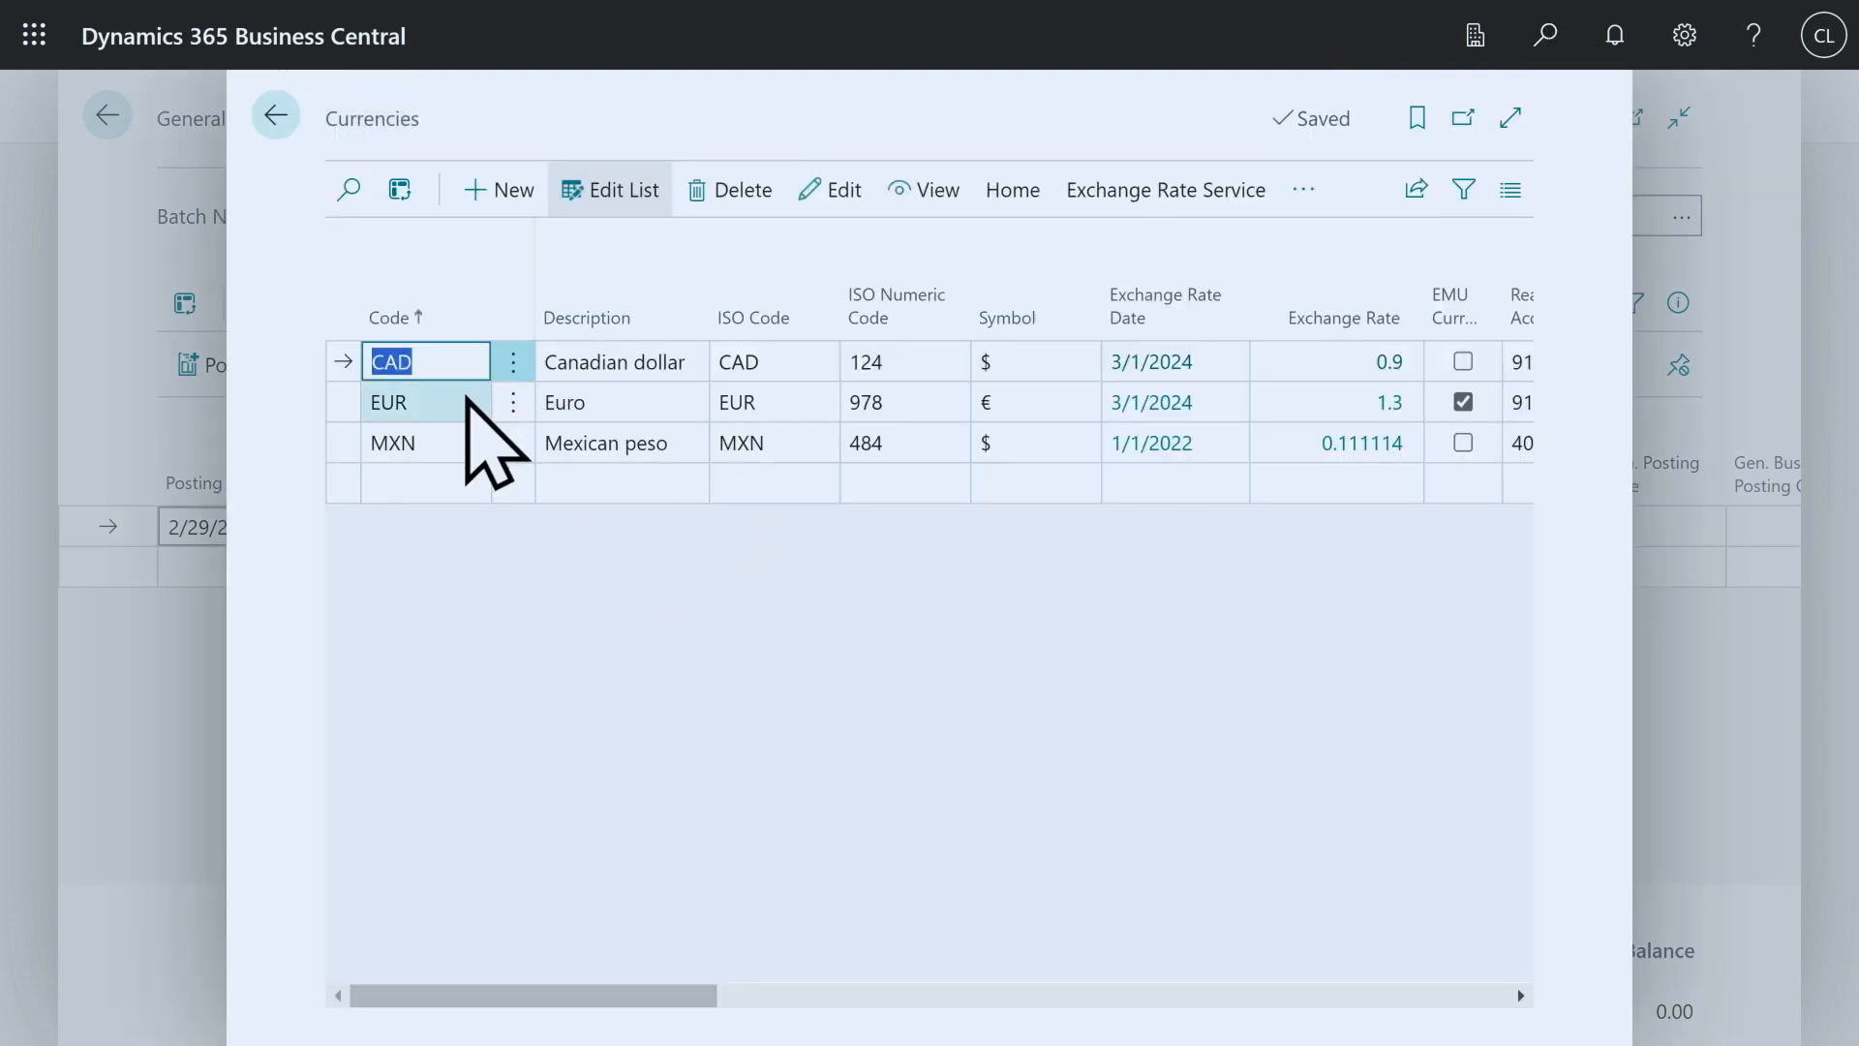
{"action": "left_click", "coordinate": [468, 403]}
{"action": "left_click", "coordinate": [1013, 189]}
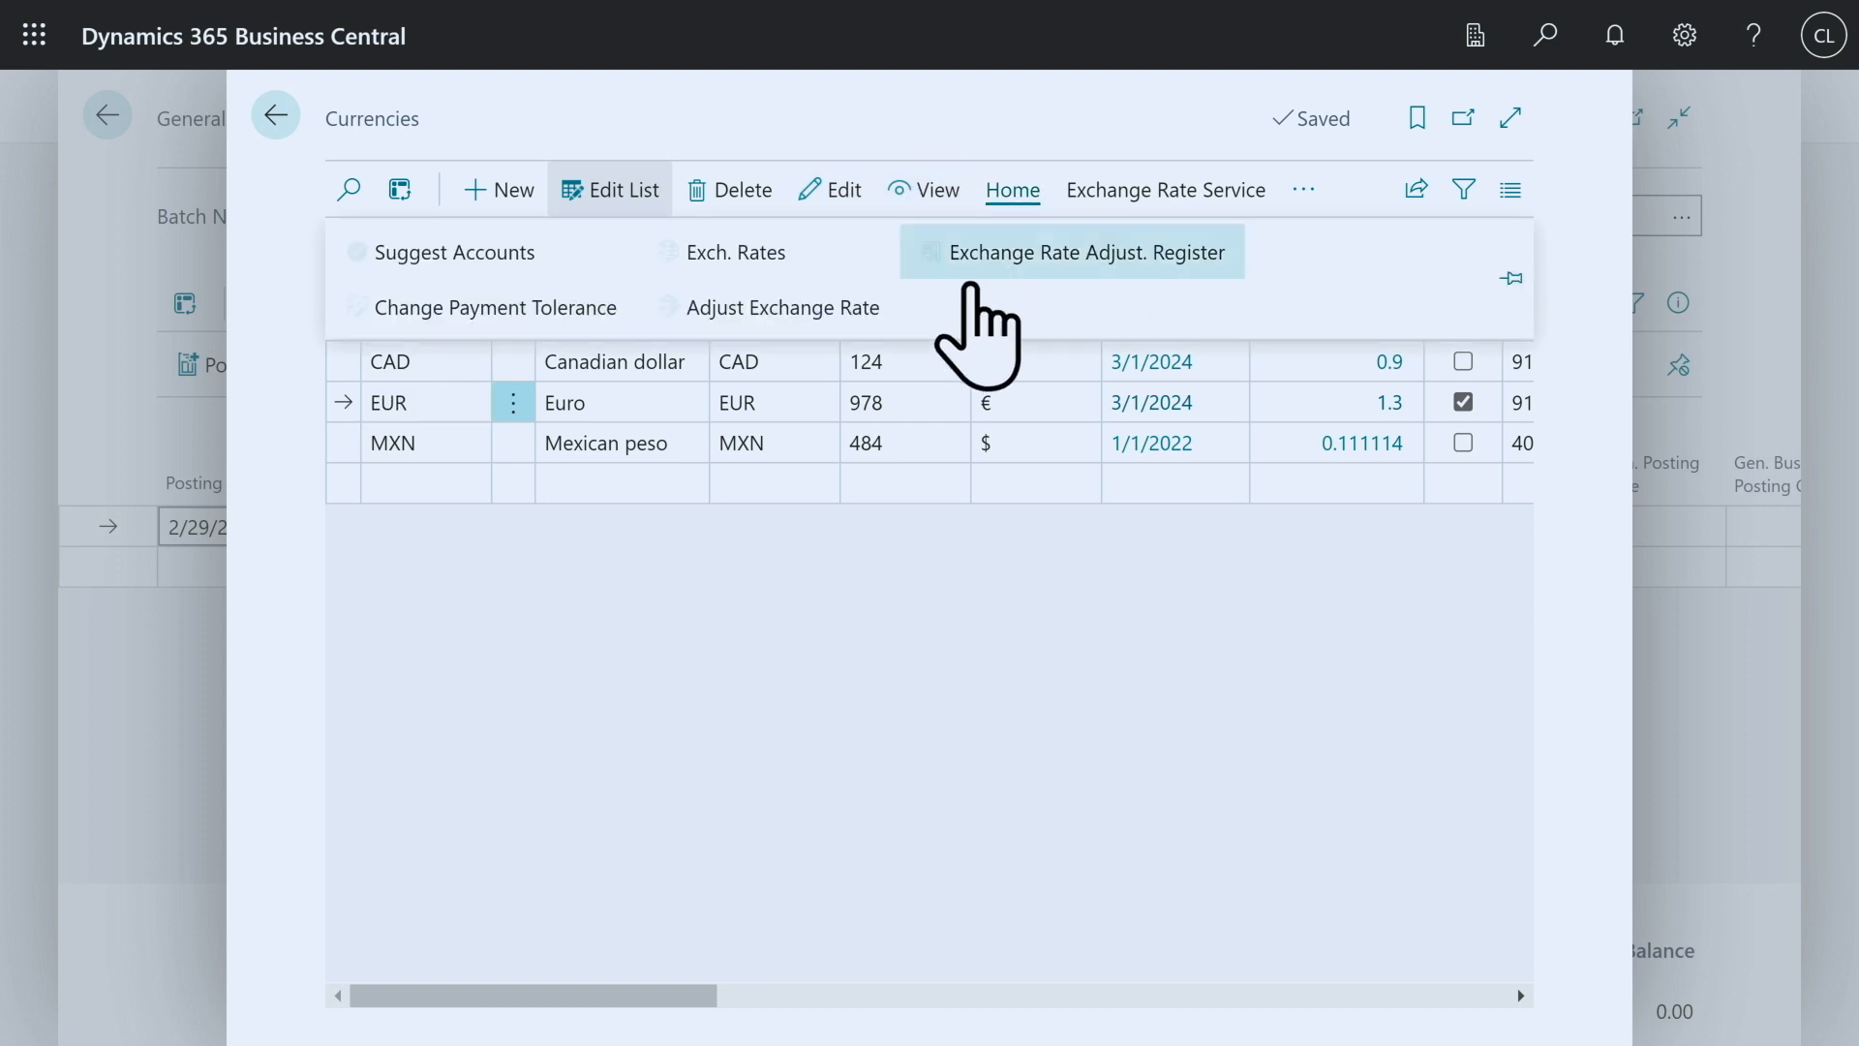
{"action": "left_click", "coordinate": [739, 250]}
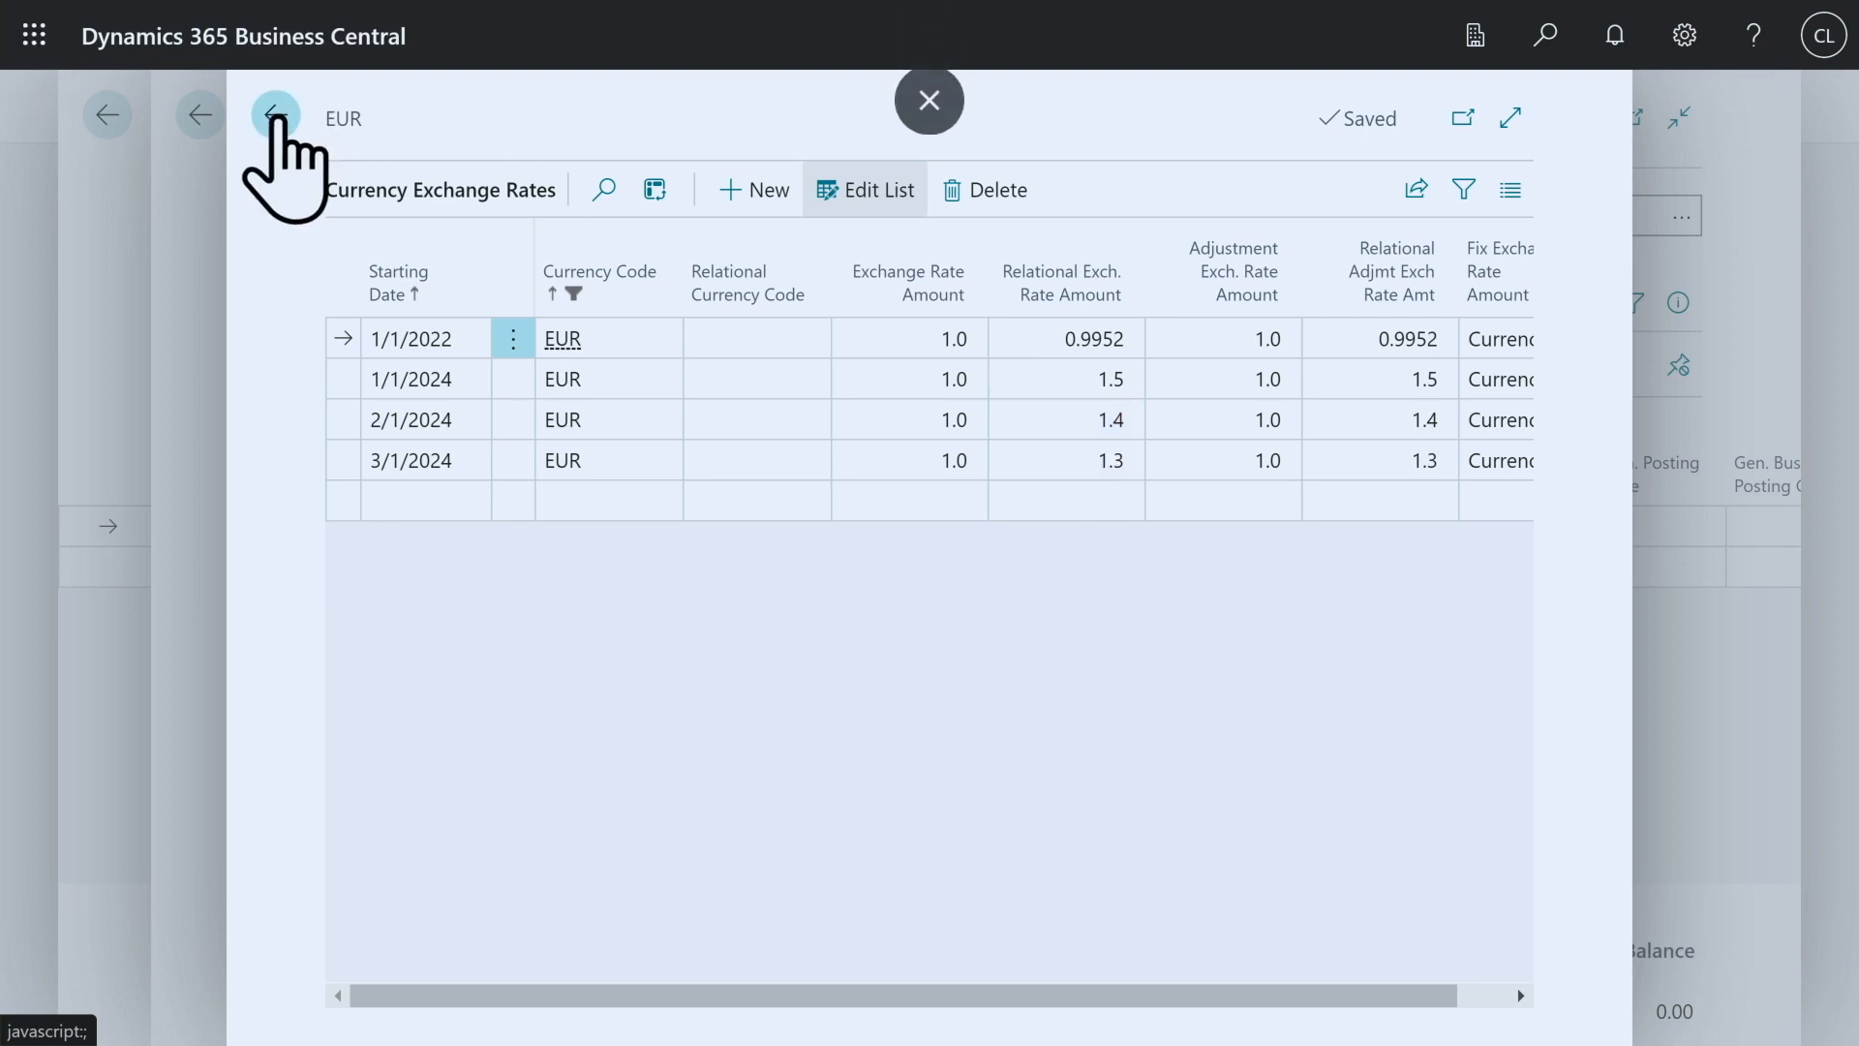
{"action": "left_click", "coordinate": [276, 116]}
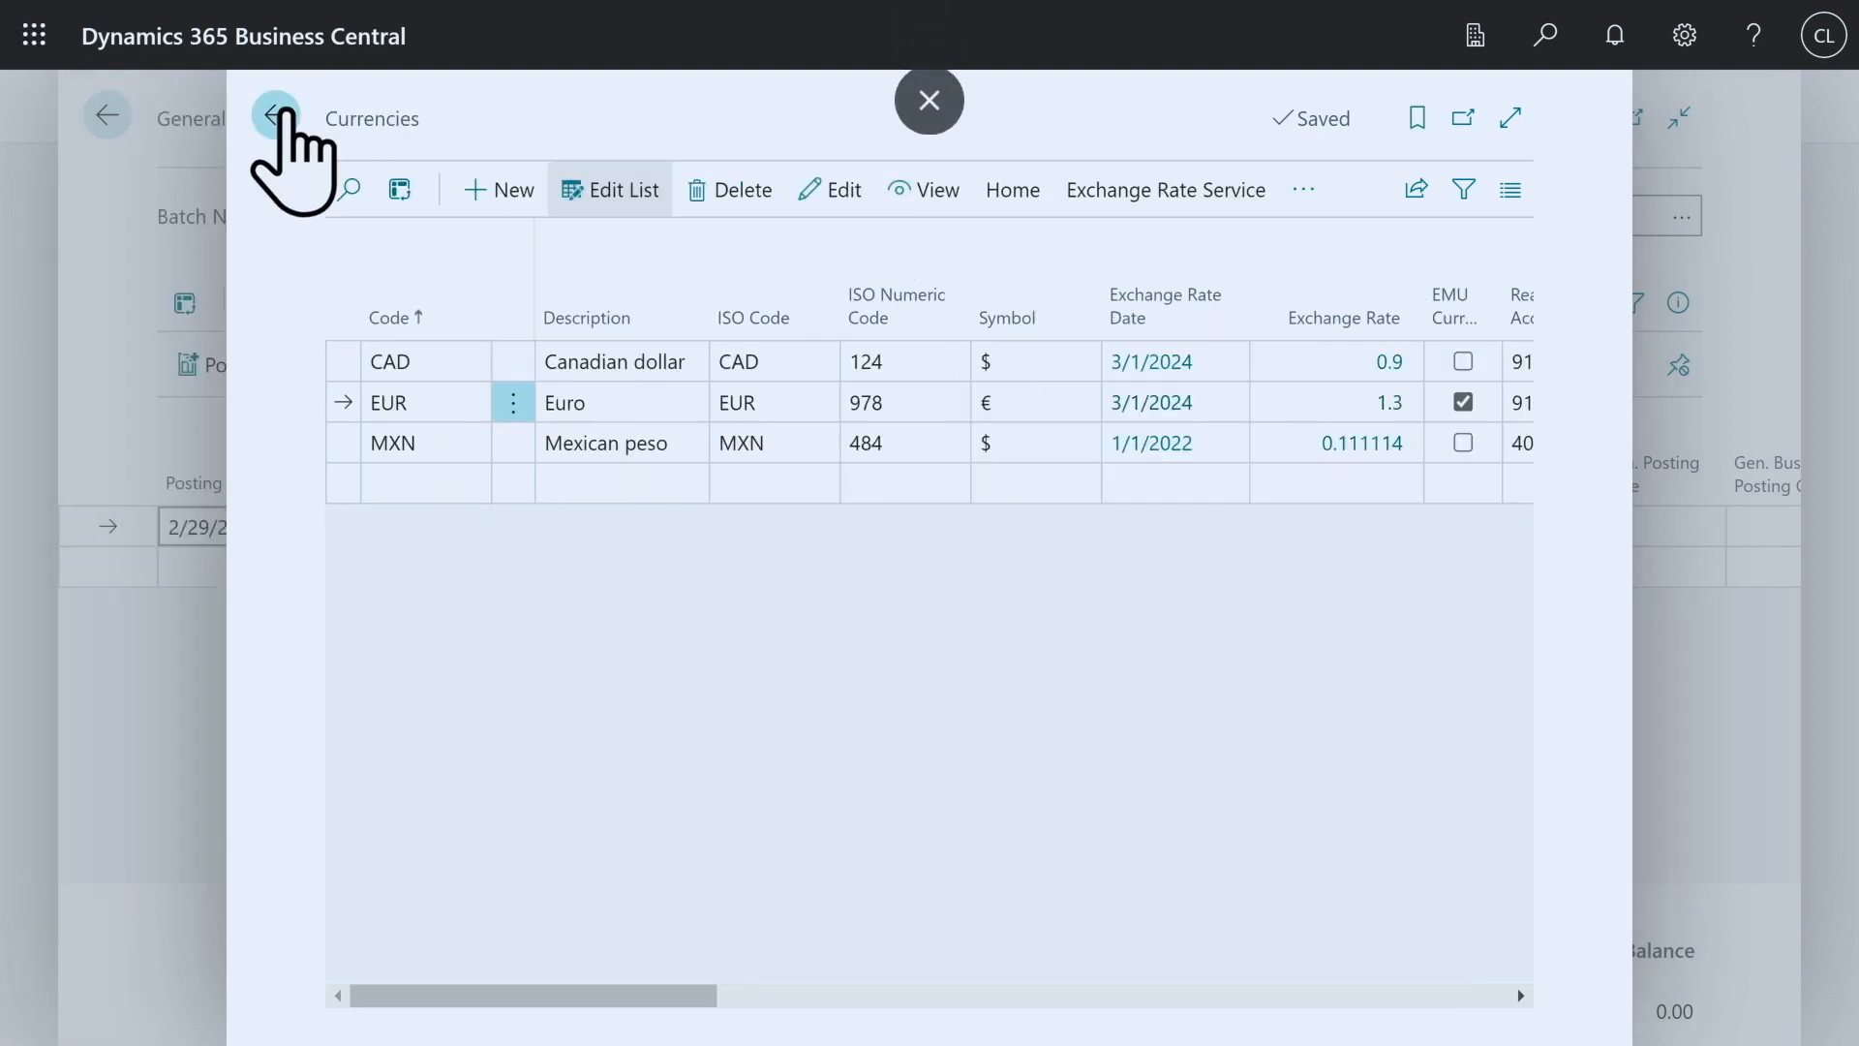
{"action": "left_click", "coordinate": [281, 114]}
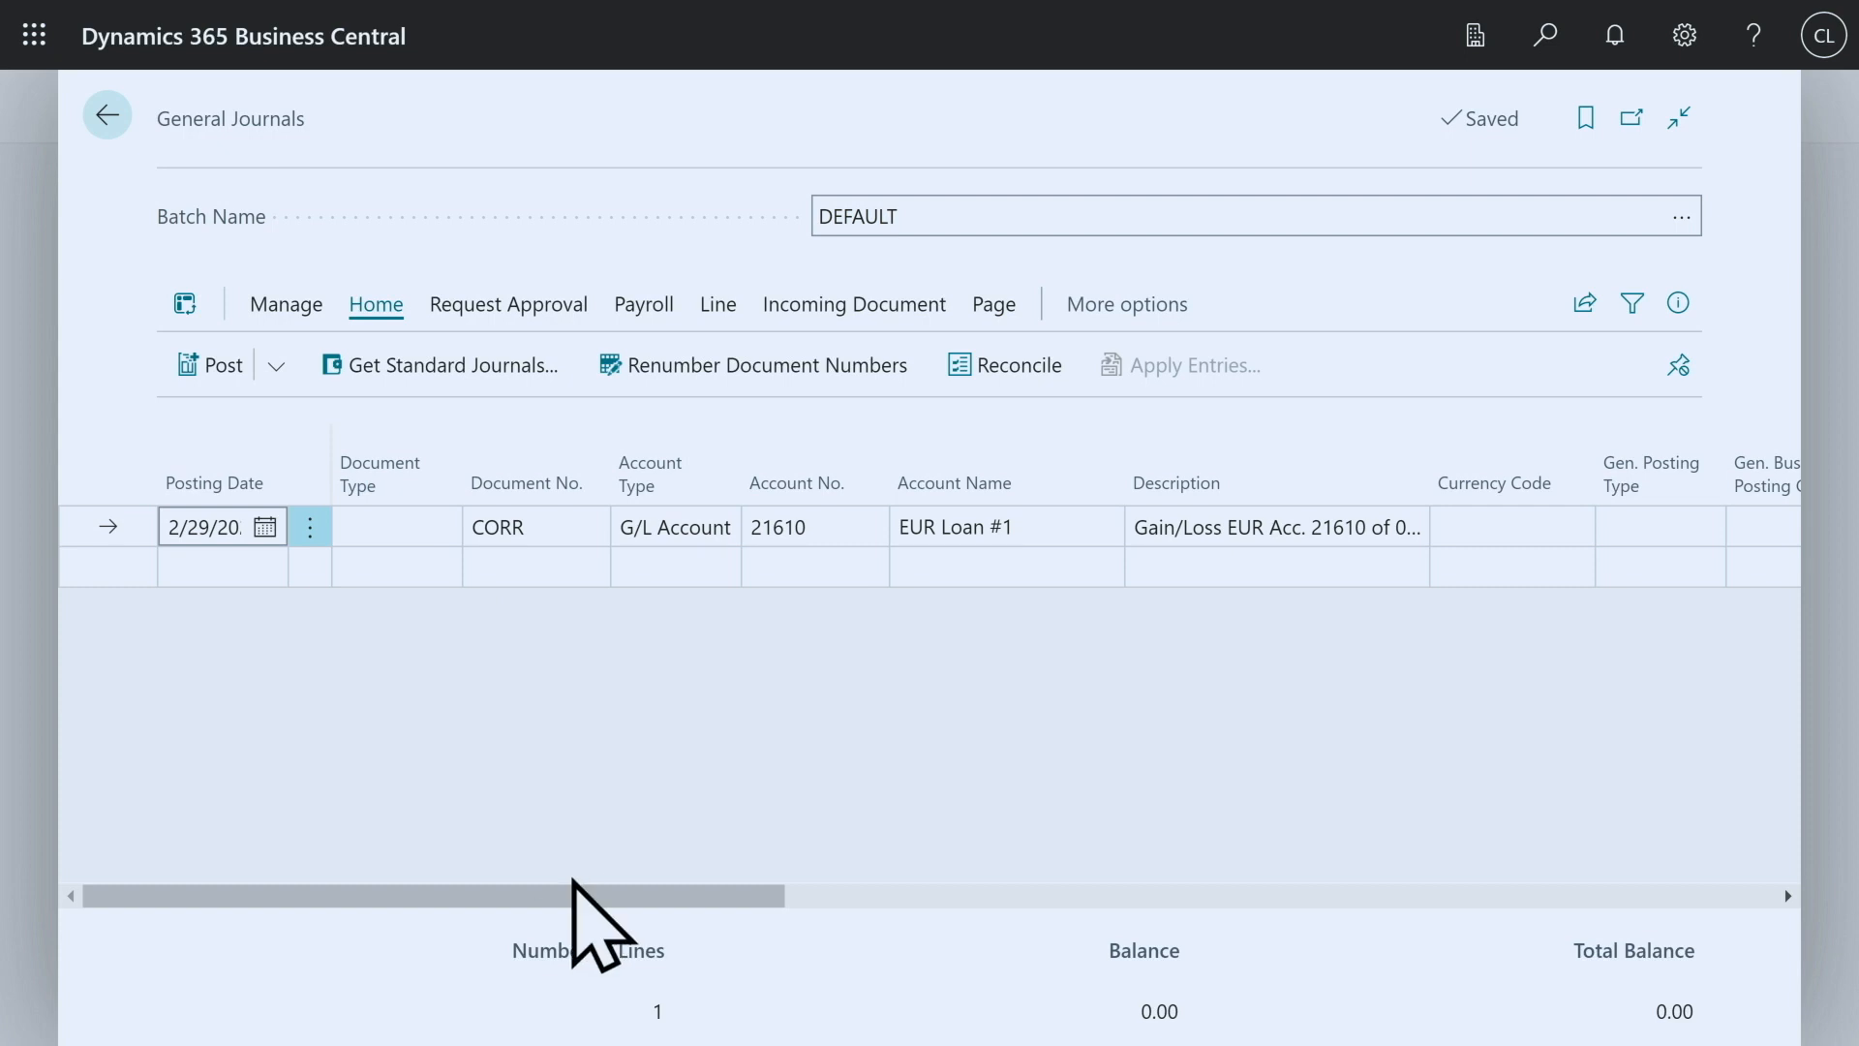
Step: Post the EUR Loan #1 gain/loss line in the DEFAULT journal and close the journal
{"action": "left_click_drag", "start_coordinate": [666, 895], "coordinate": [435, 901]}
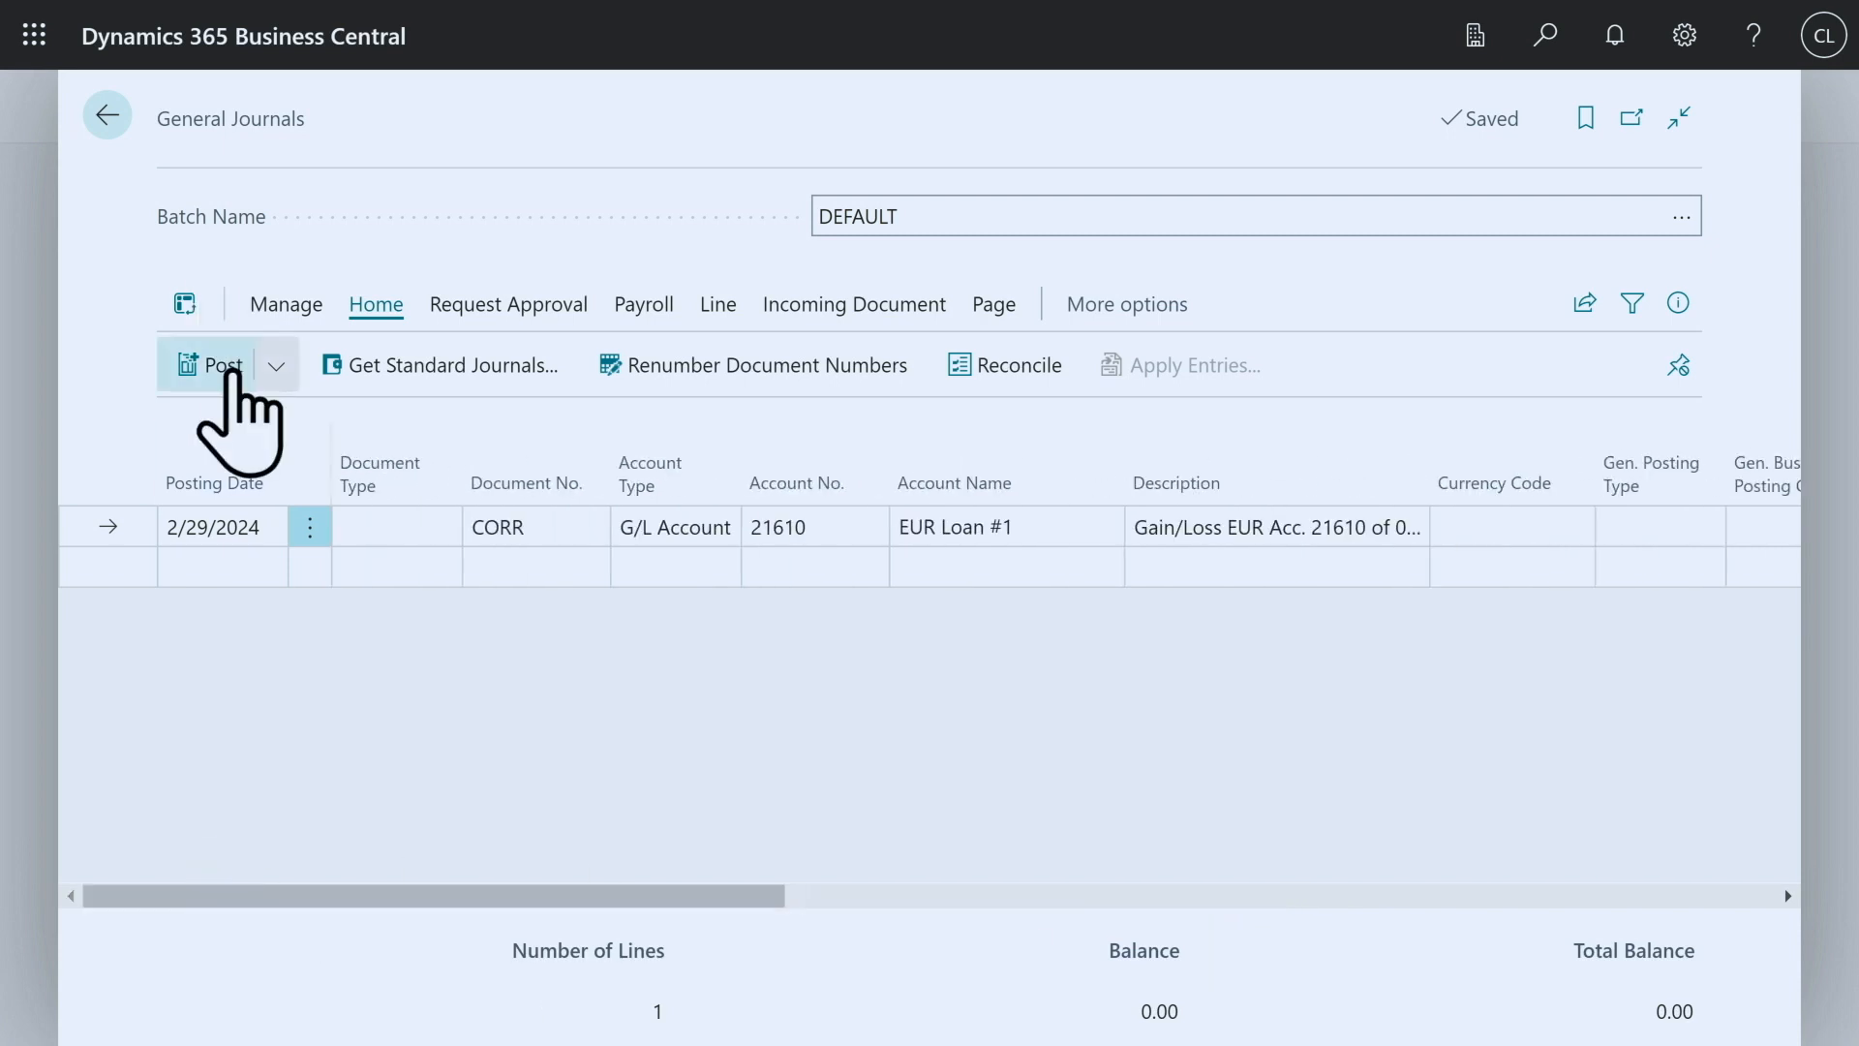
{"action": "left_click", "coordinate": [232, 371]}
{"action": "left_click", "coordinate": [1071, 620]}
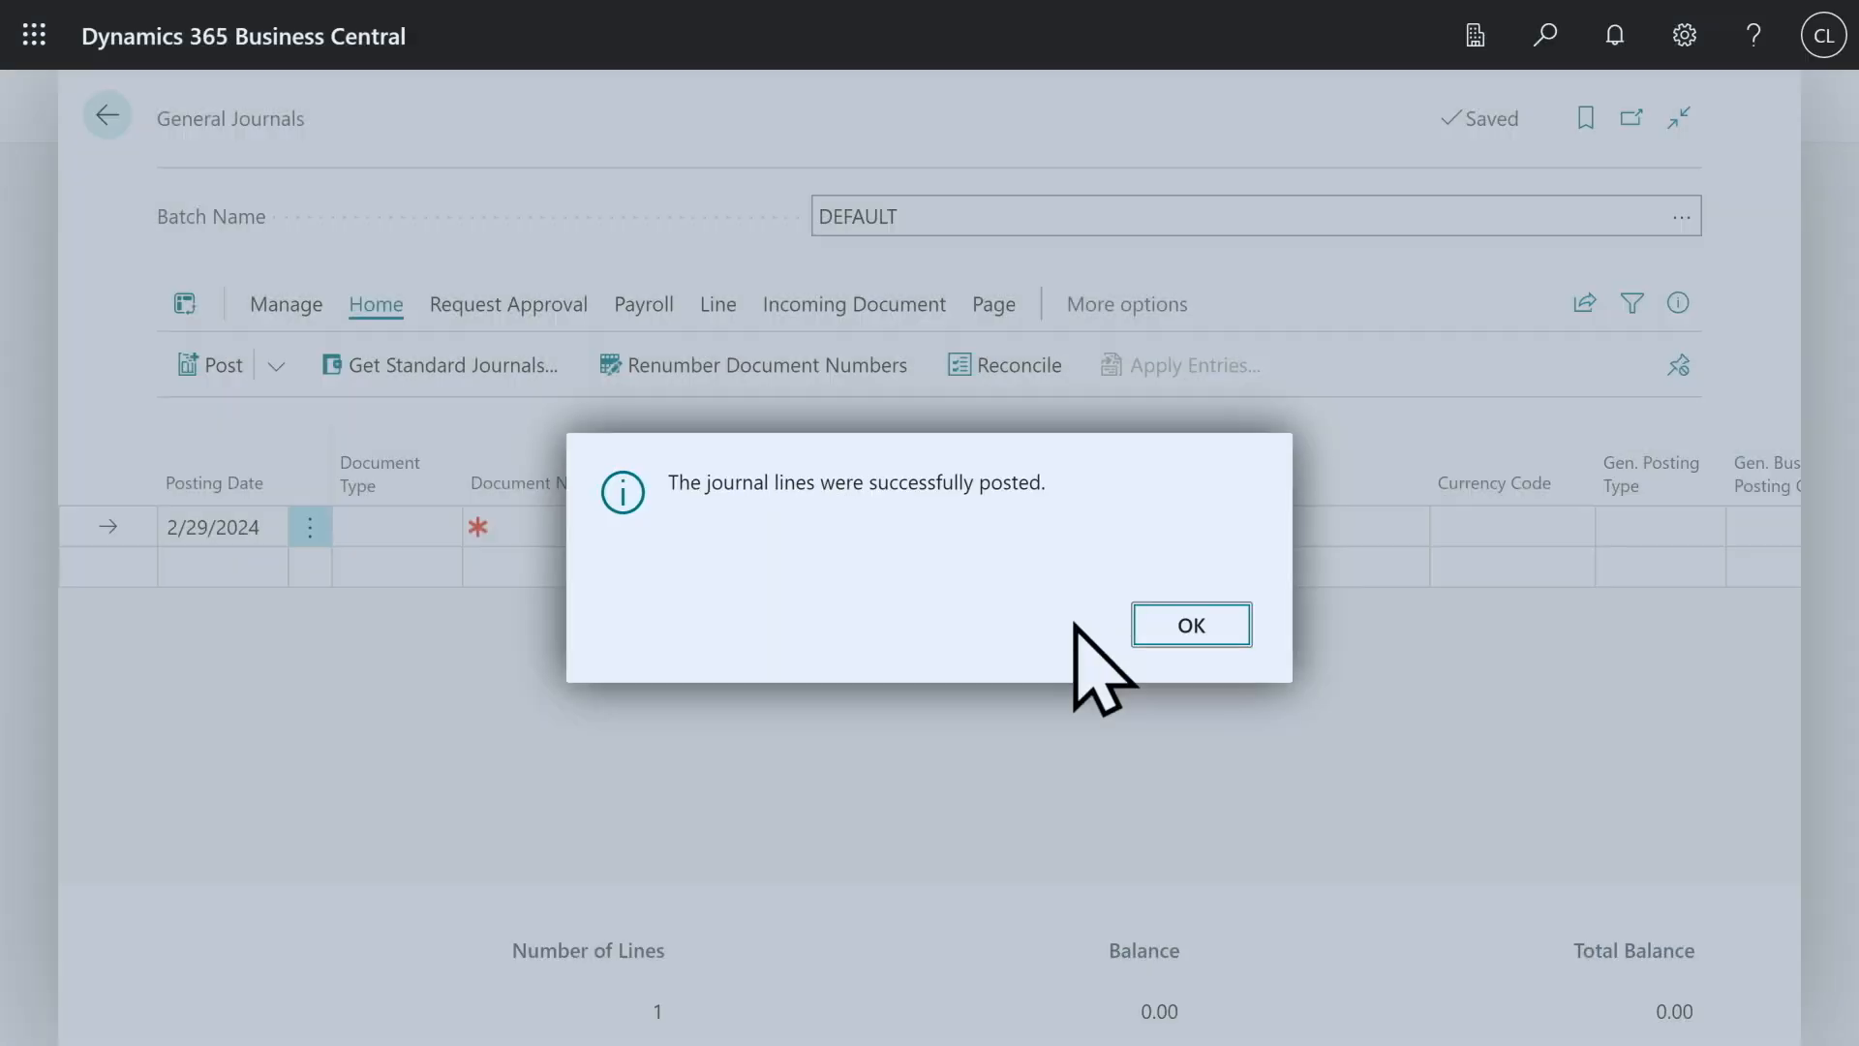
{"action": "left_click", "coordinate": [1176, 620]}
{"action": "key", "text": "Escape"}
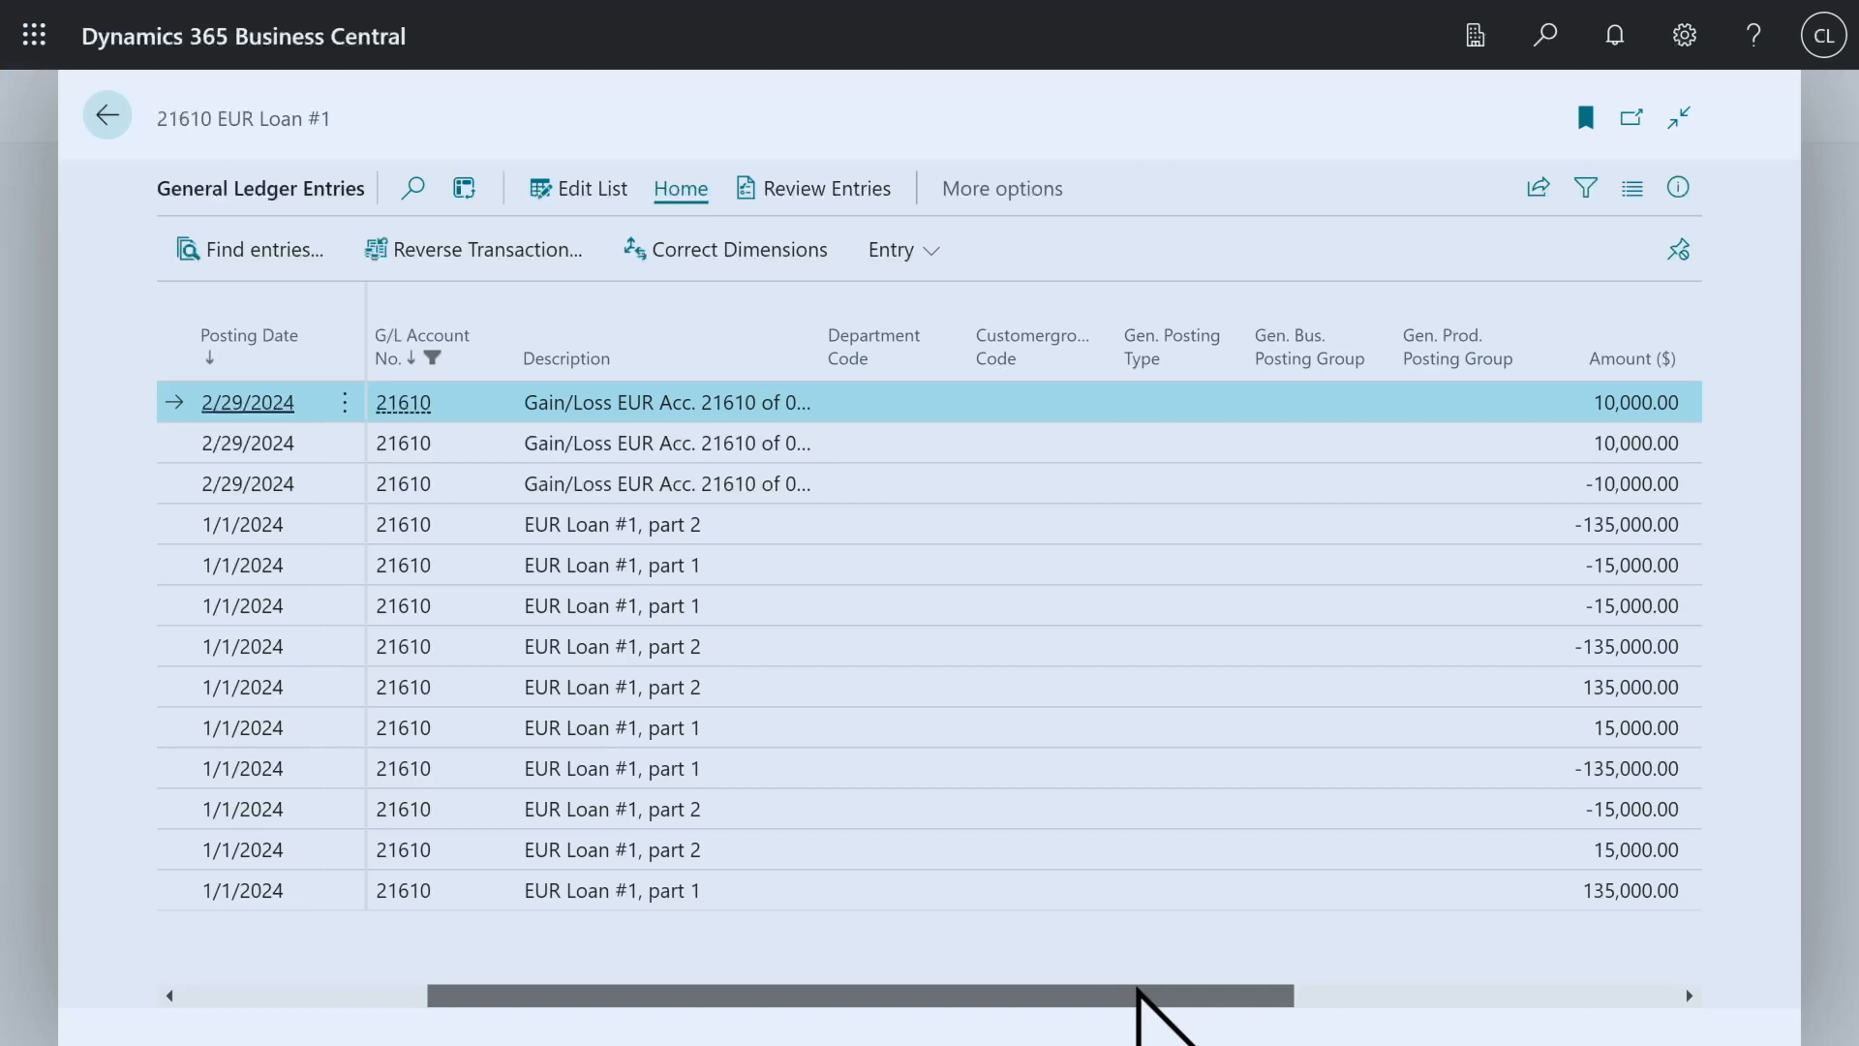
Step: Examine the dollar and source currency amounts of the general ledger entries for EUR Loan #1
{"action": "left_click_drag", "start_coordinate": [1138, 990], "coordinate": [1293, 989]}
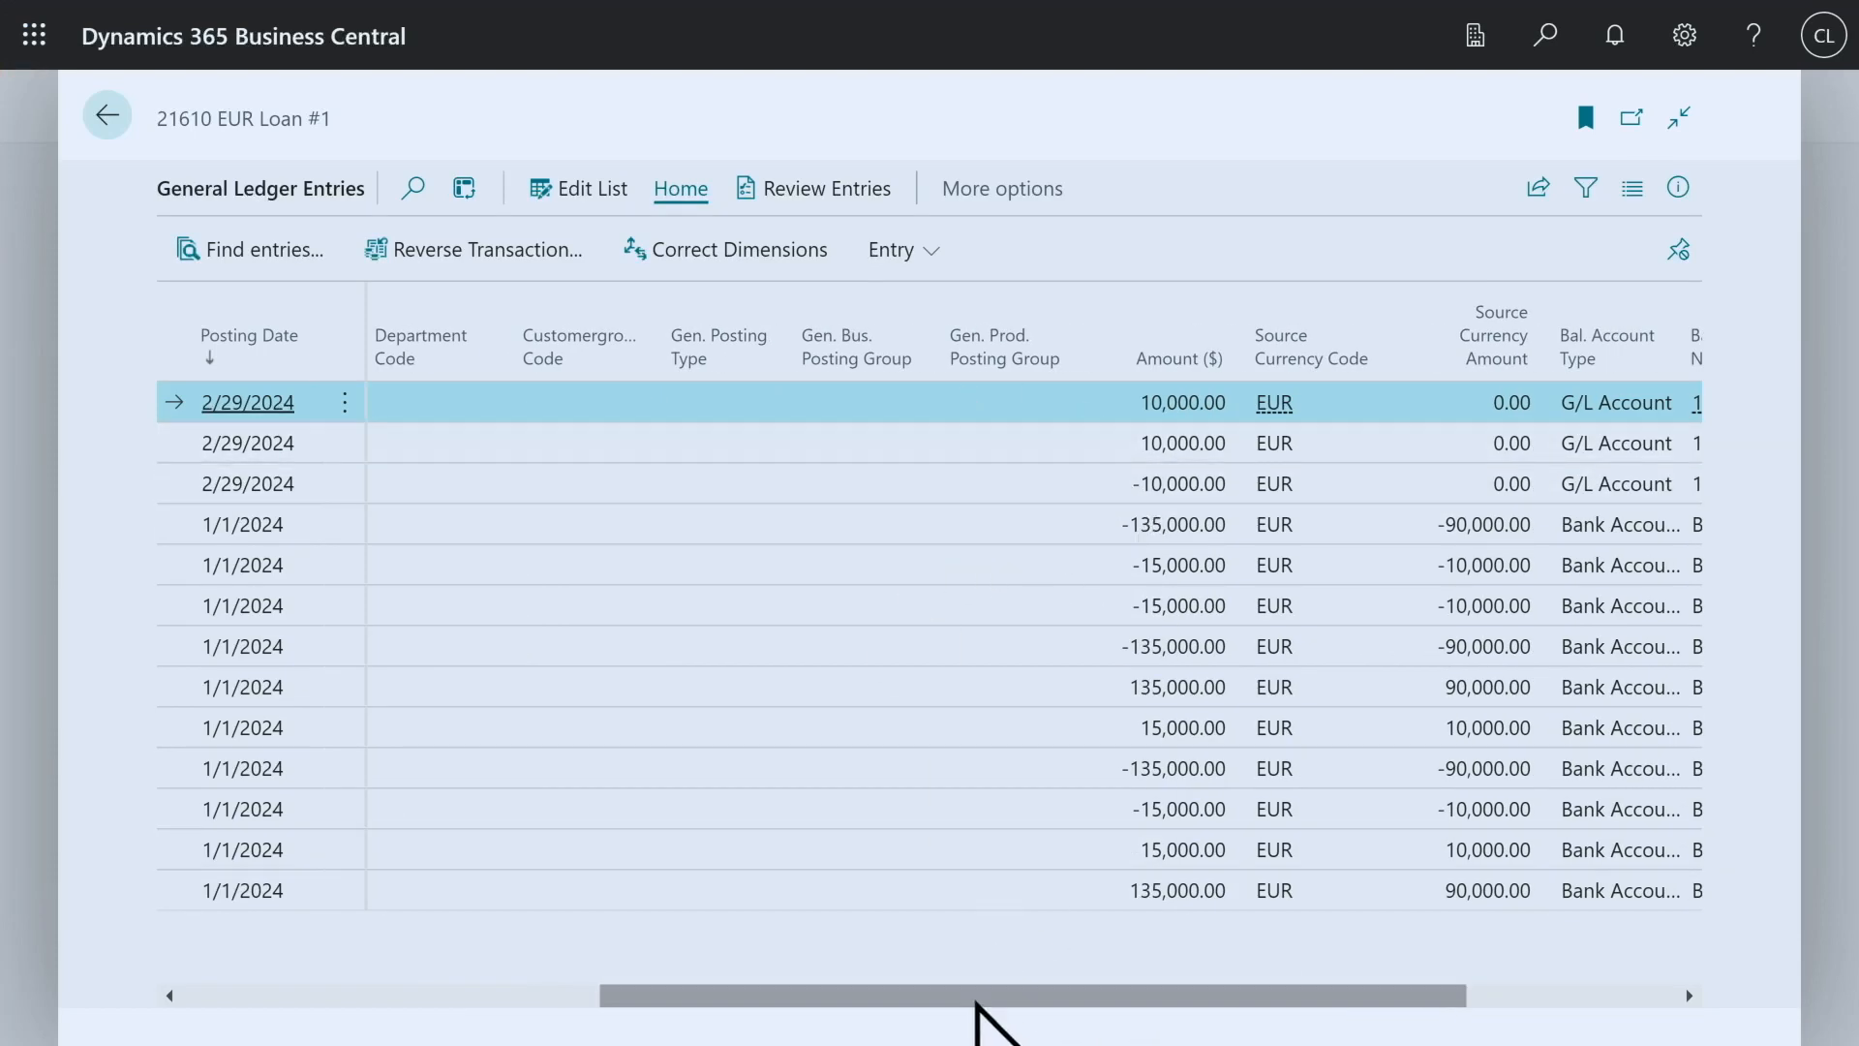
{"action": "left_click_drag", "start_coordinate": [979, 1008], "coordinate": [372, 954]}
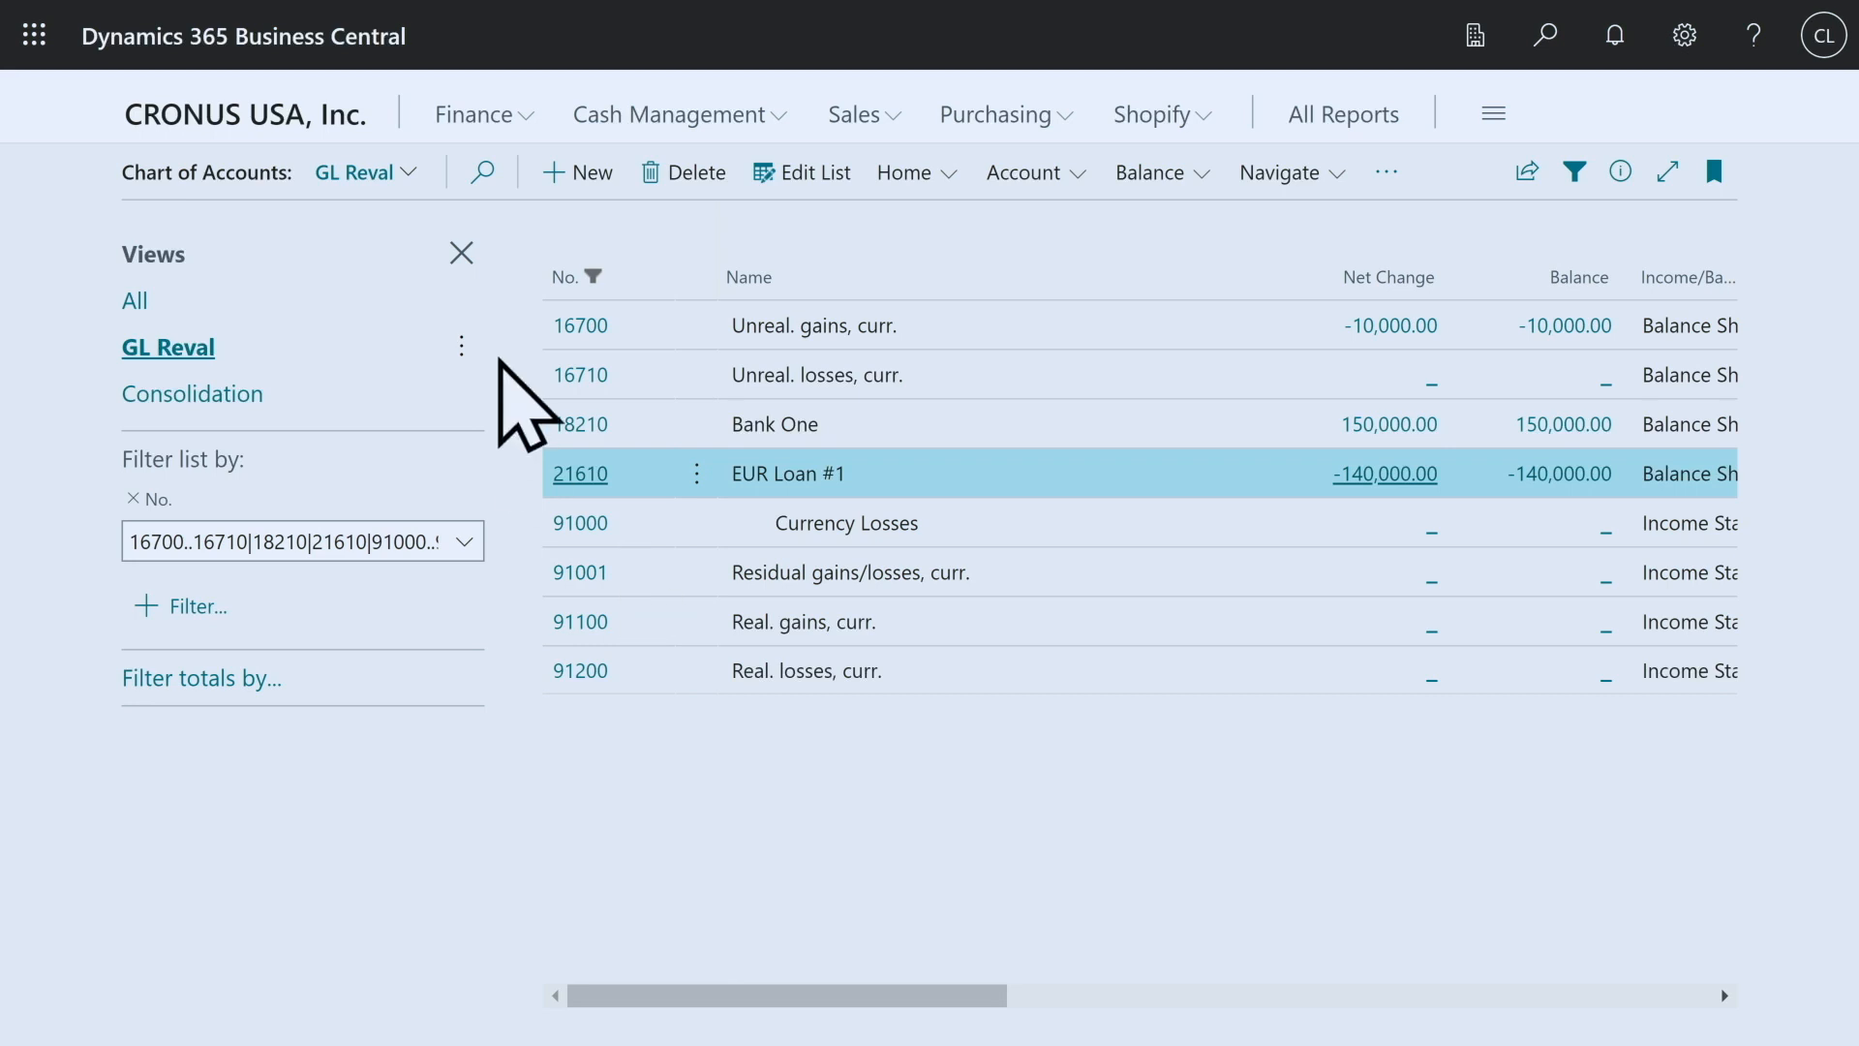
Step: Open the G/L account card for EUR Loan #1, hide the details pane and view the Revaluation settings
{"action": "left_click", "coordinate": [581, 475]}
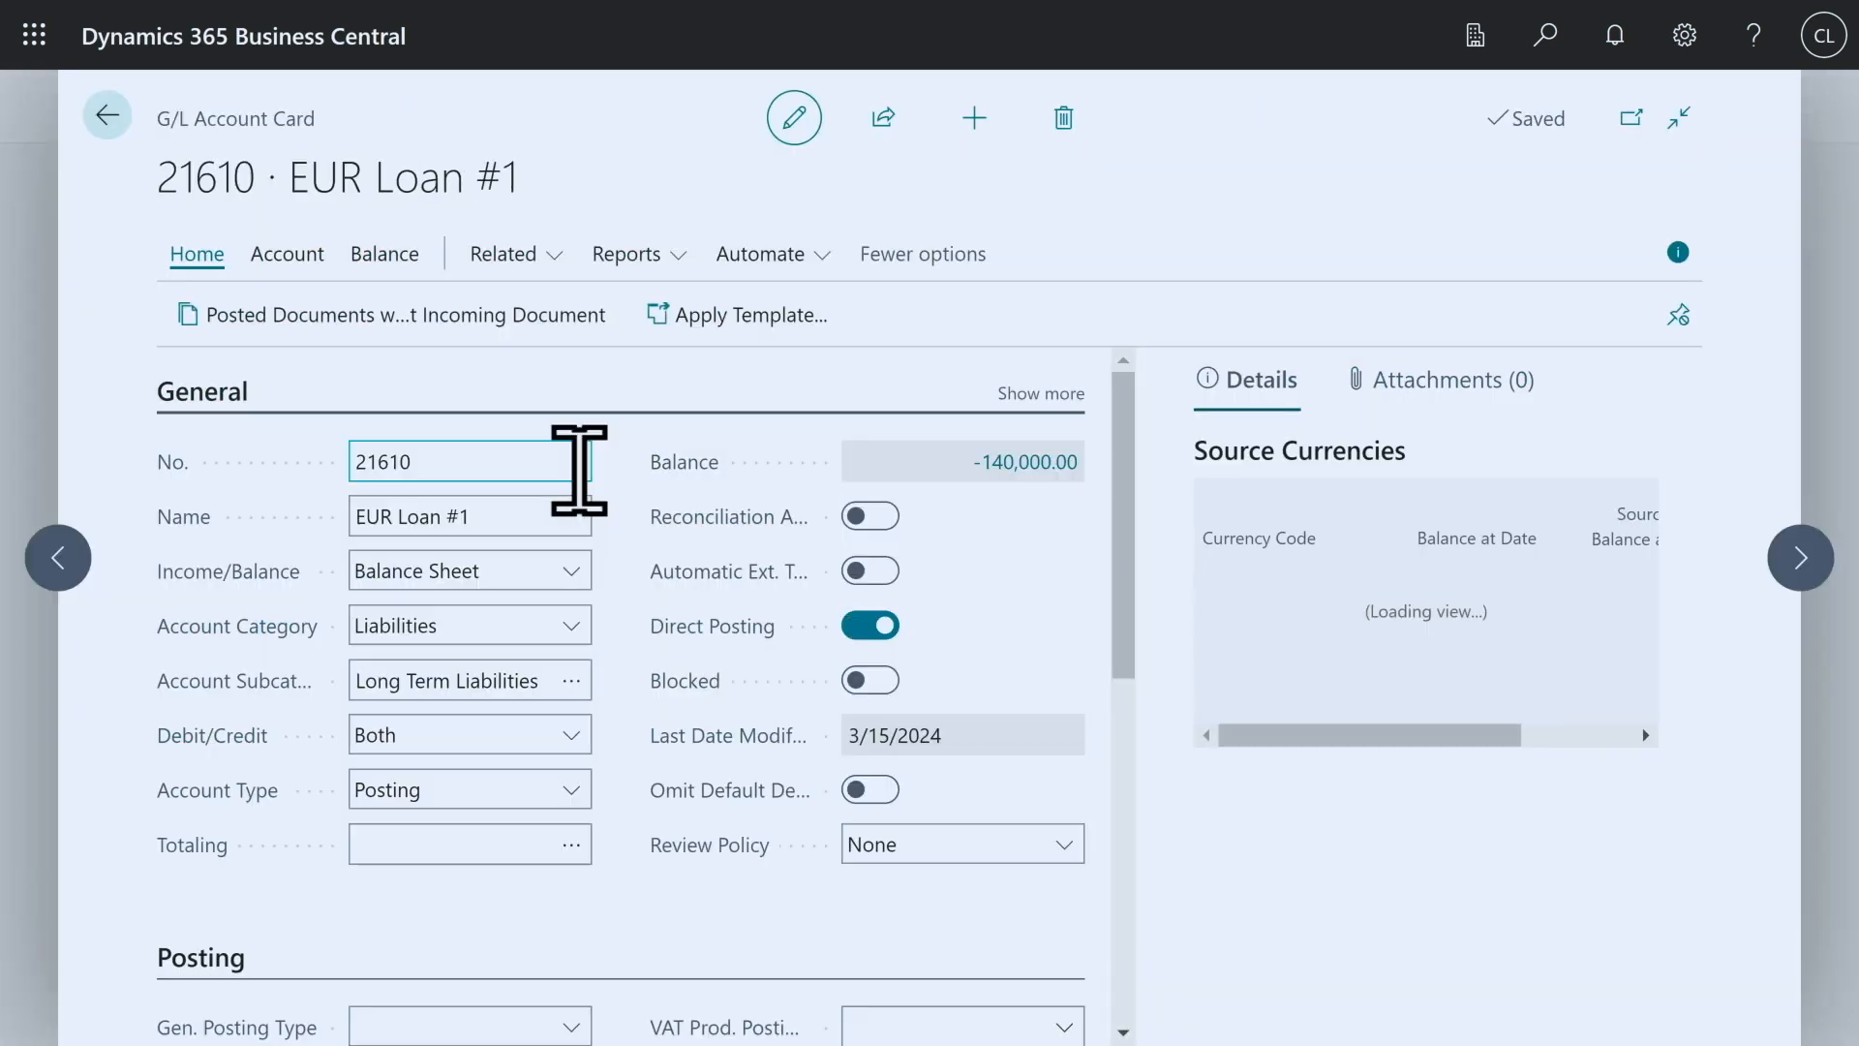
{"action": "left_click", "coordinate": [1677, 252]}
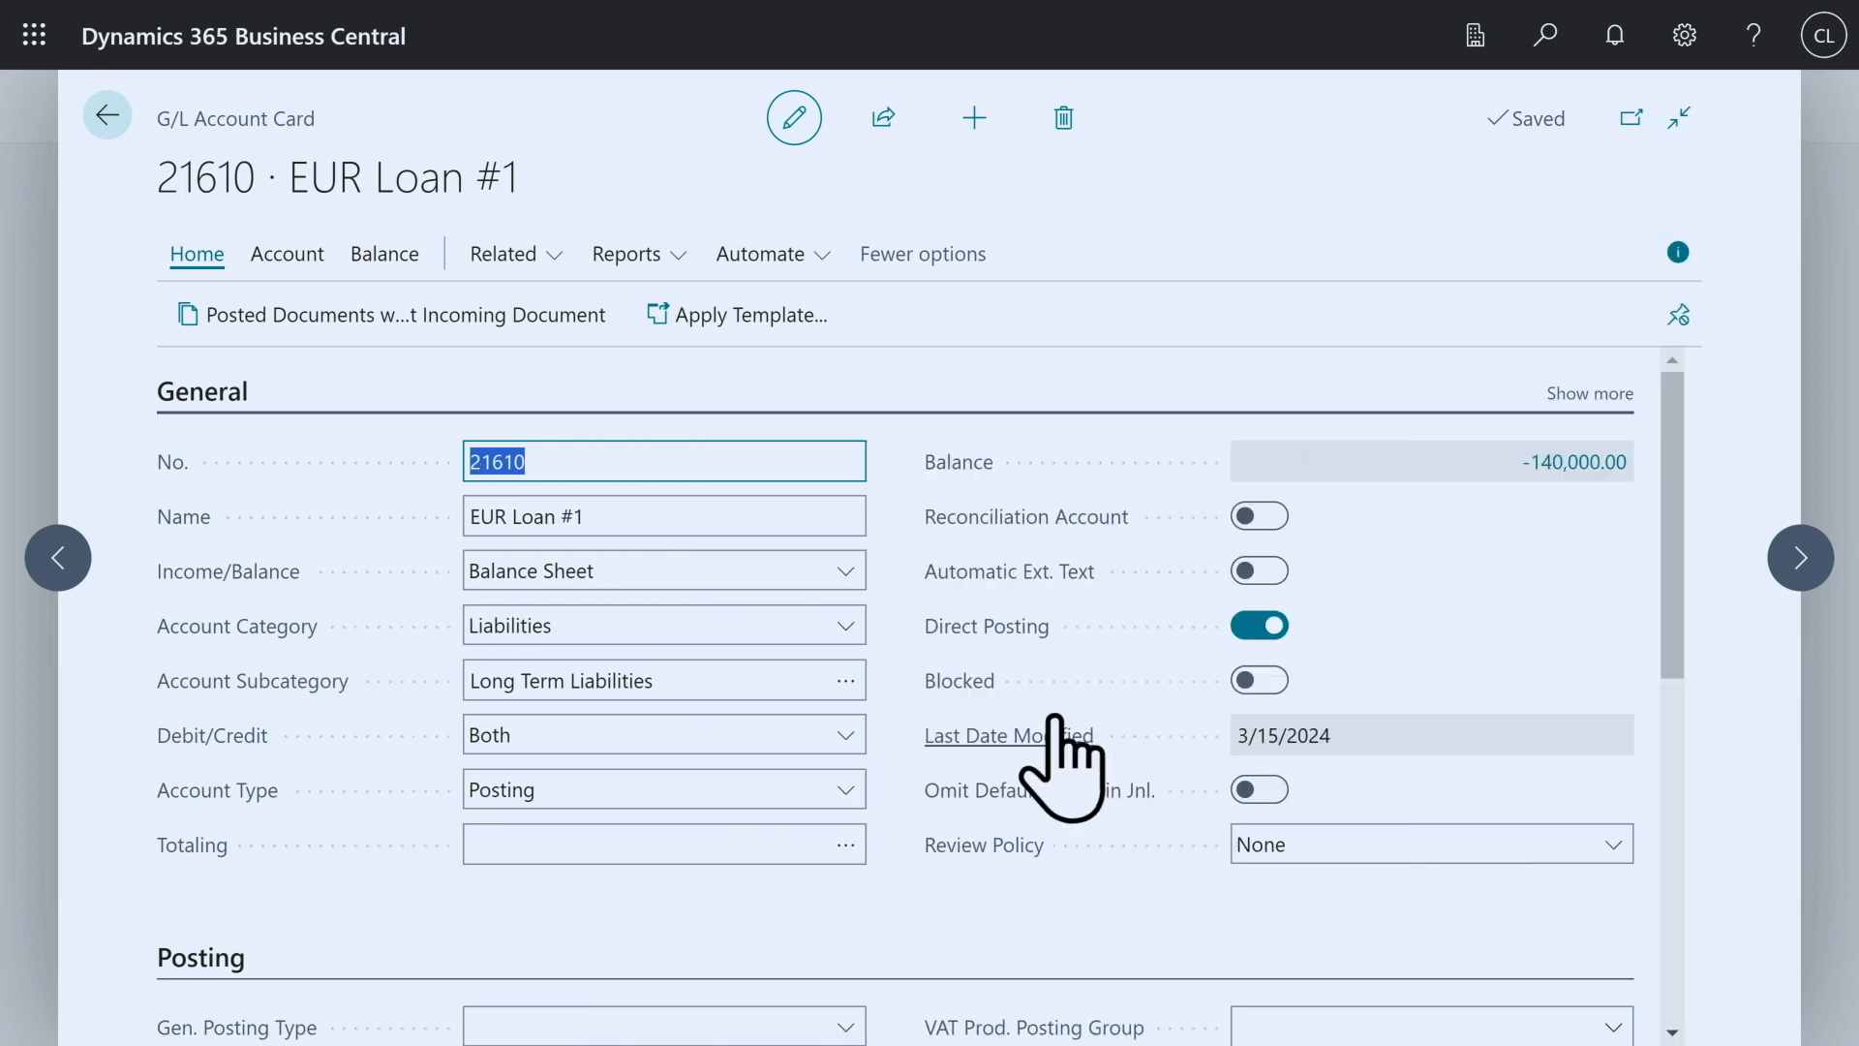
{"action": "scroll", "coordinate": [1017, 824], "scroll_direction": "down", "scroll_amount": 4}
{"action": "scroll", "coordinate": [1028, 804], "scroll_direction": "down", "scroll_amount": 4}
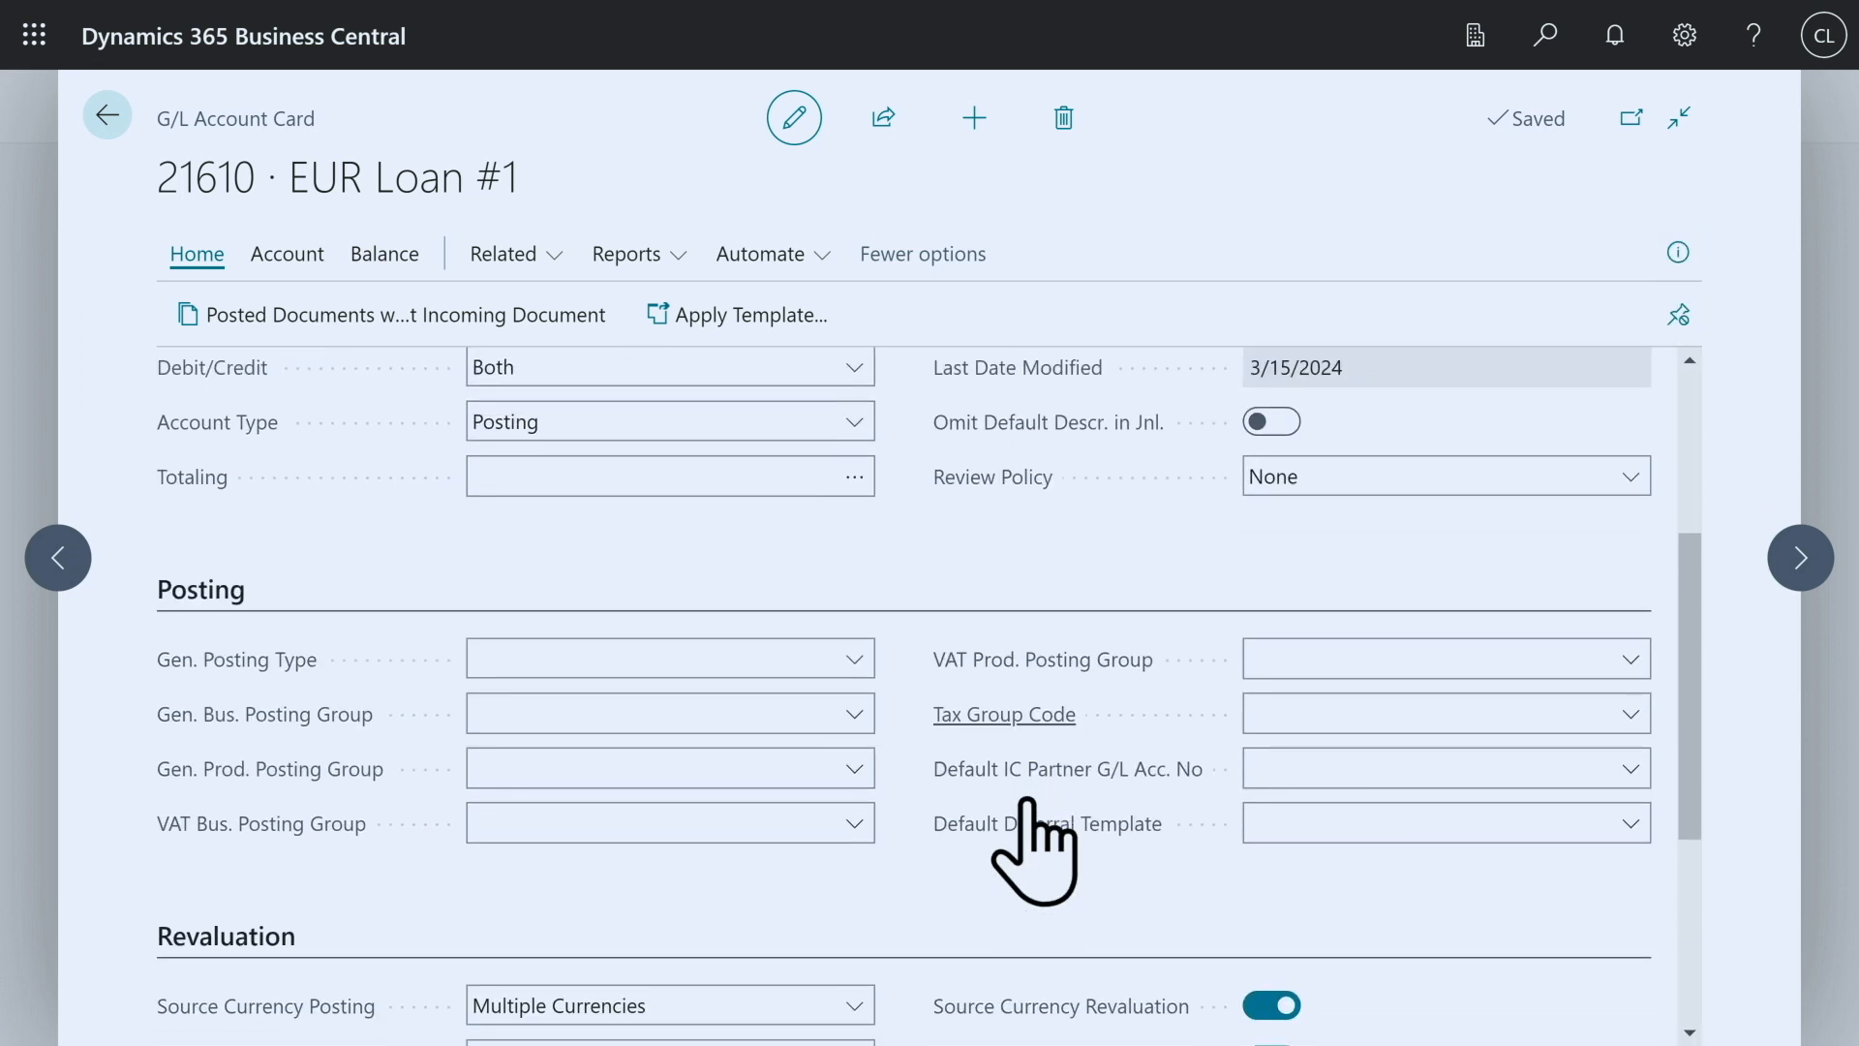
Step: Review the Source Currency Posting options in the Revaluation settings of the EUR Loan #1 account card
{"action": "scroll", "coordinate": [1028, 804], "scroll_direction": "down", "scroll_amount": 1}
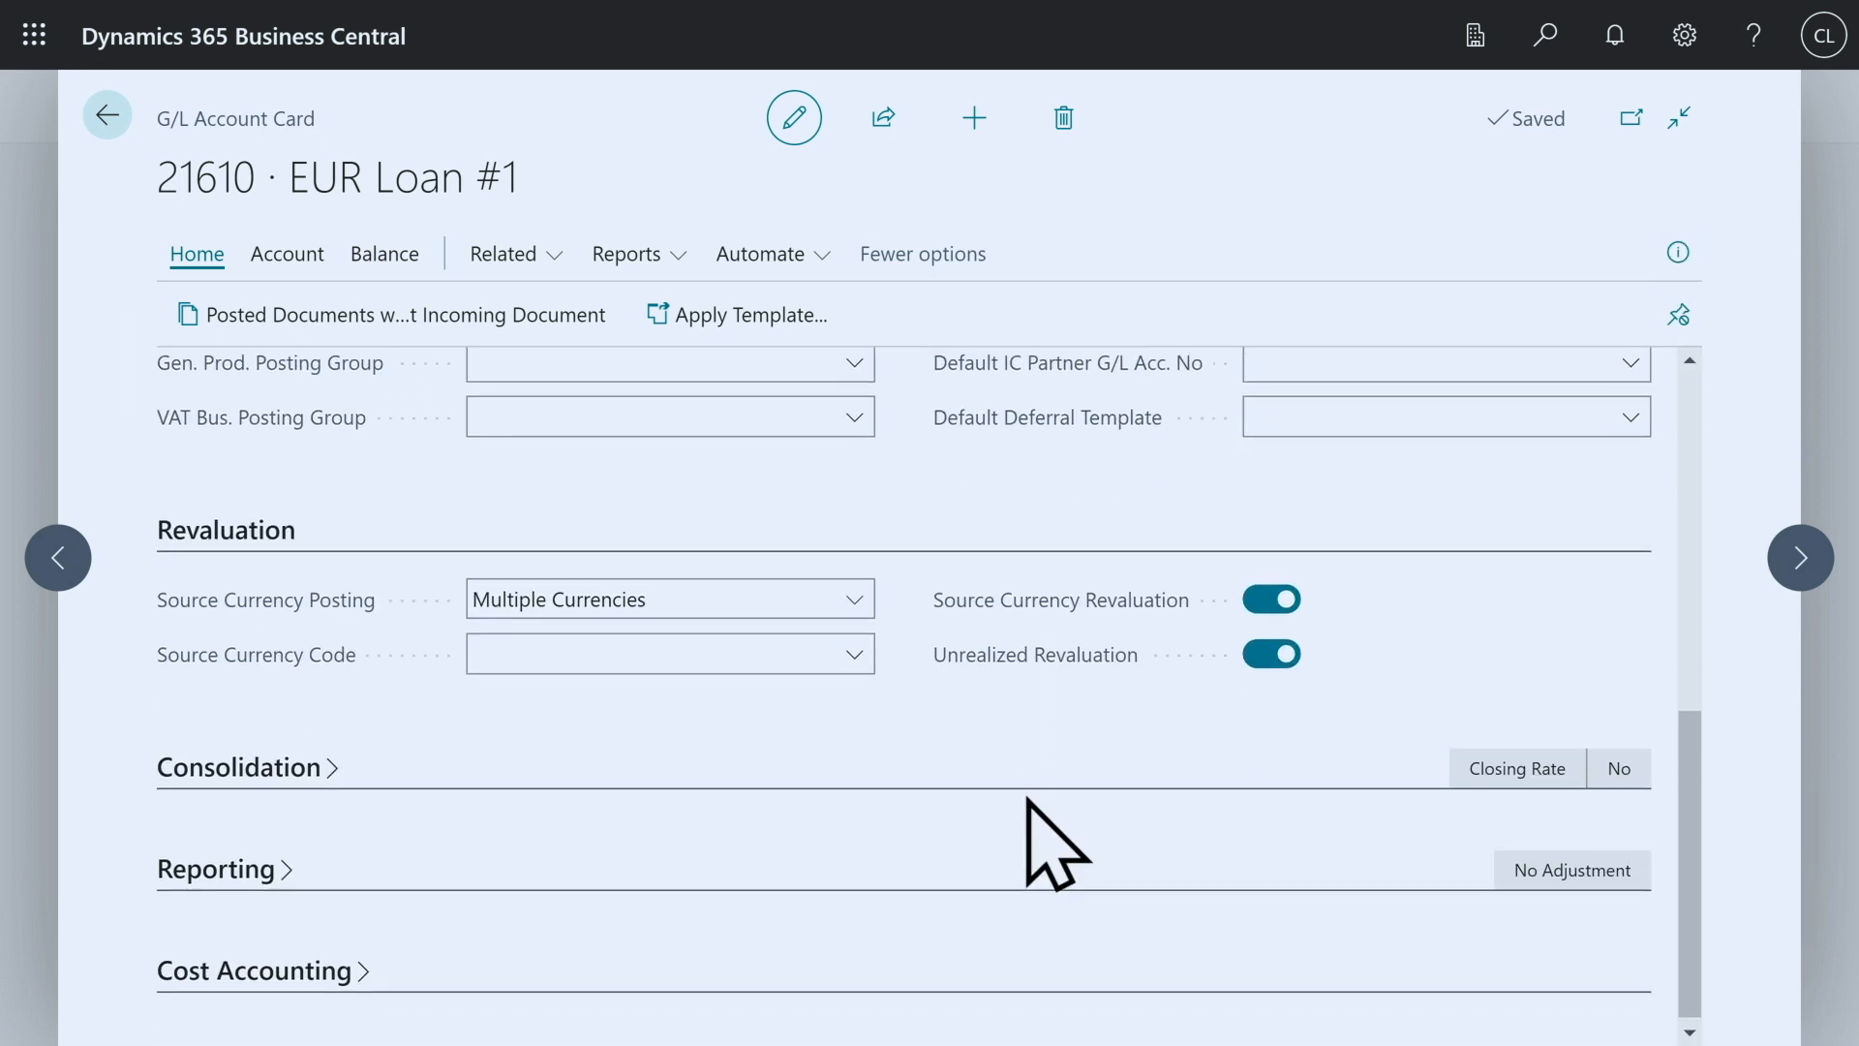
{"action": "left_click", "coordinate": [854, 595]}
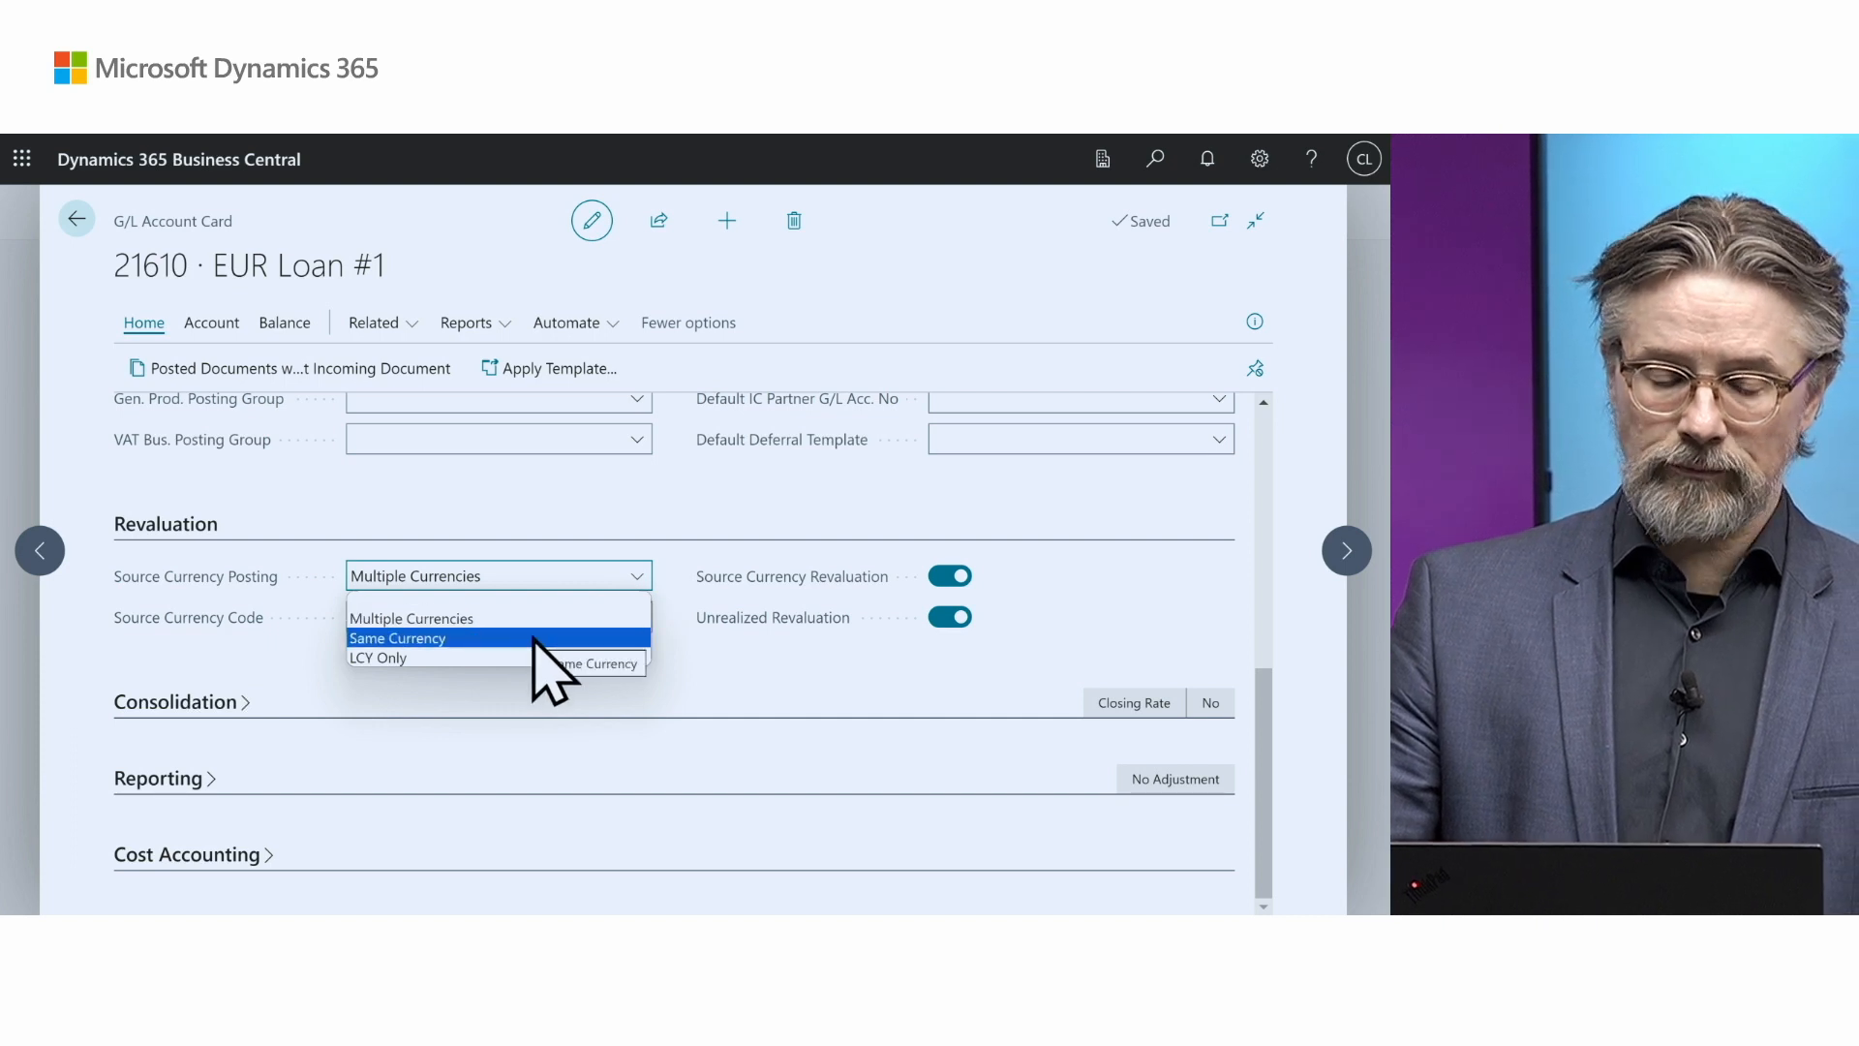
{"action": "left_click", "coordinate": [496, 712]}
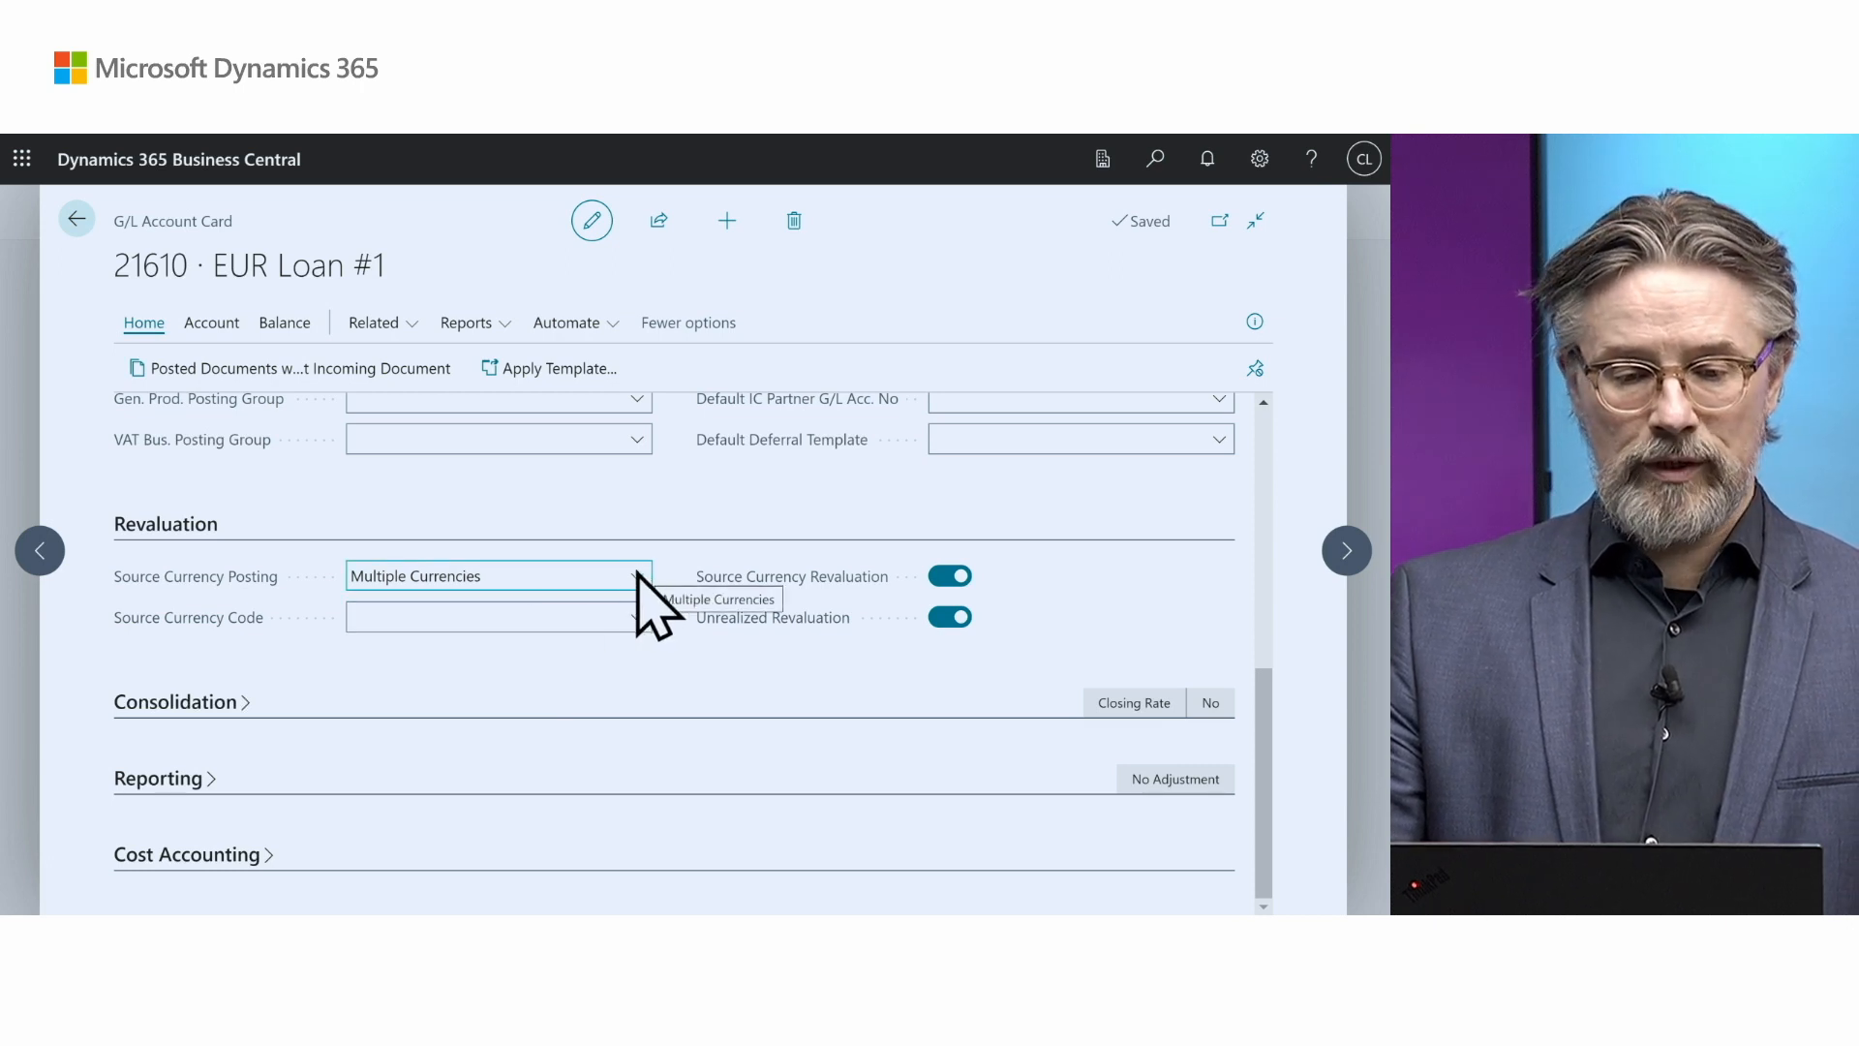
Step: View the source currencies set up for EUR Loan #1 and return to its account card
{"action": "left_click", "coordinate": [370, 323]}
{"action": "mouse_move", "coordinate": [389, 366]}
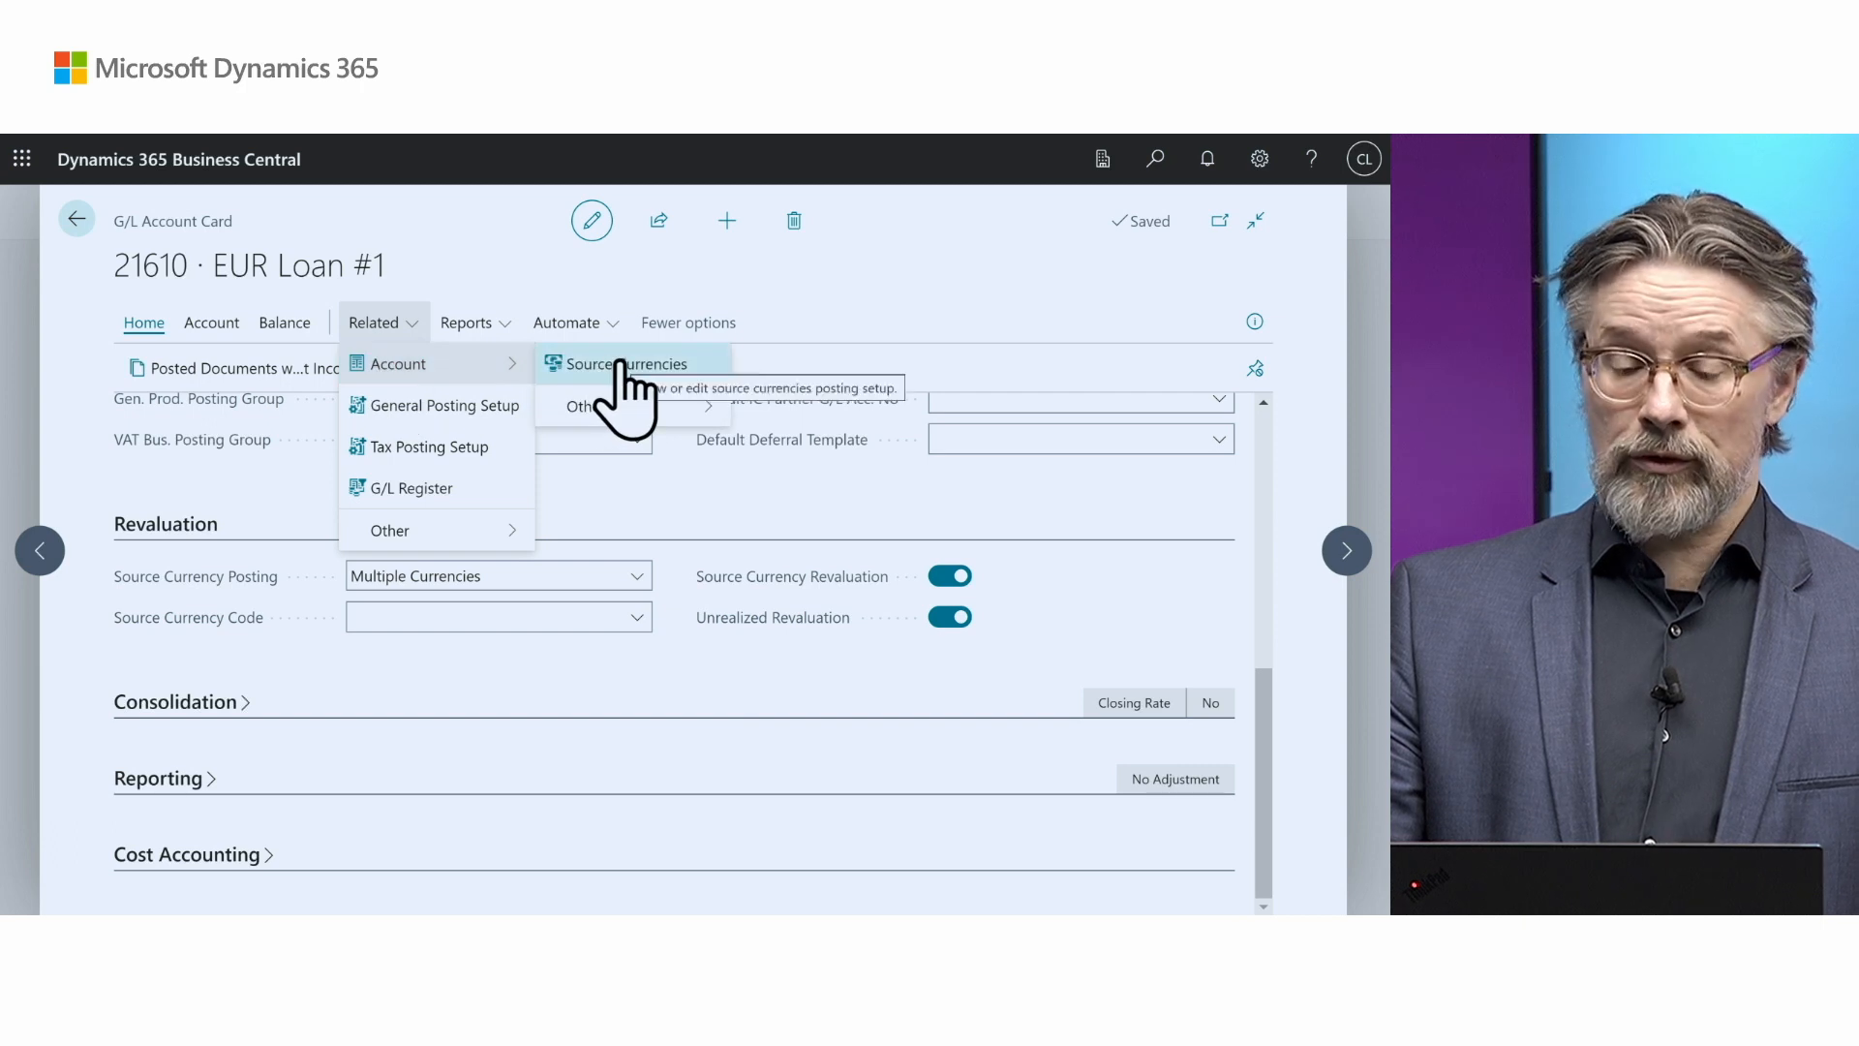
{"action": "left_click", "coordinate": [620, 365]}
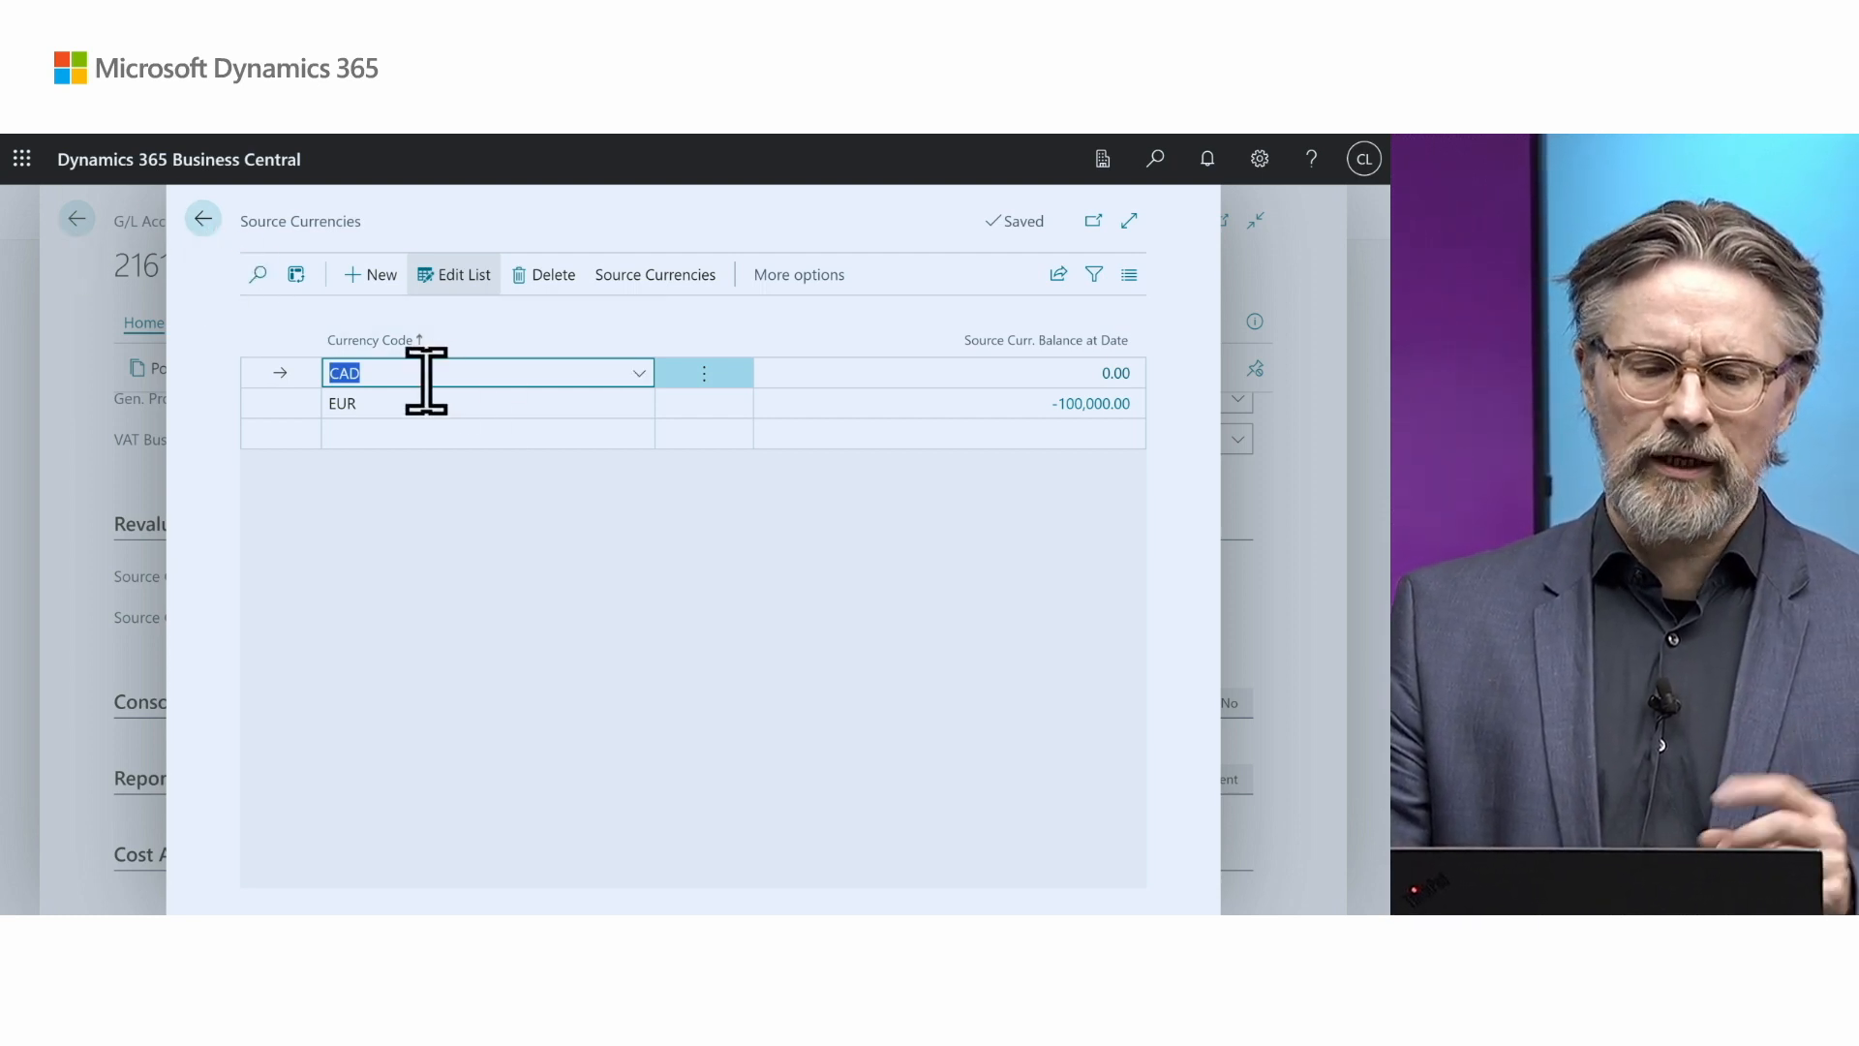
{"action": "left_click", "coordinate": [203, 221]}
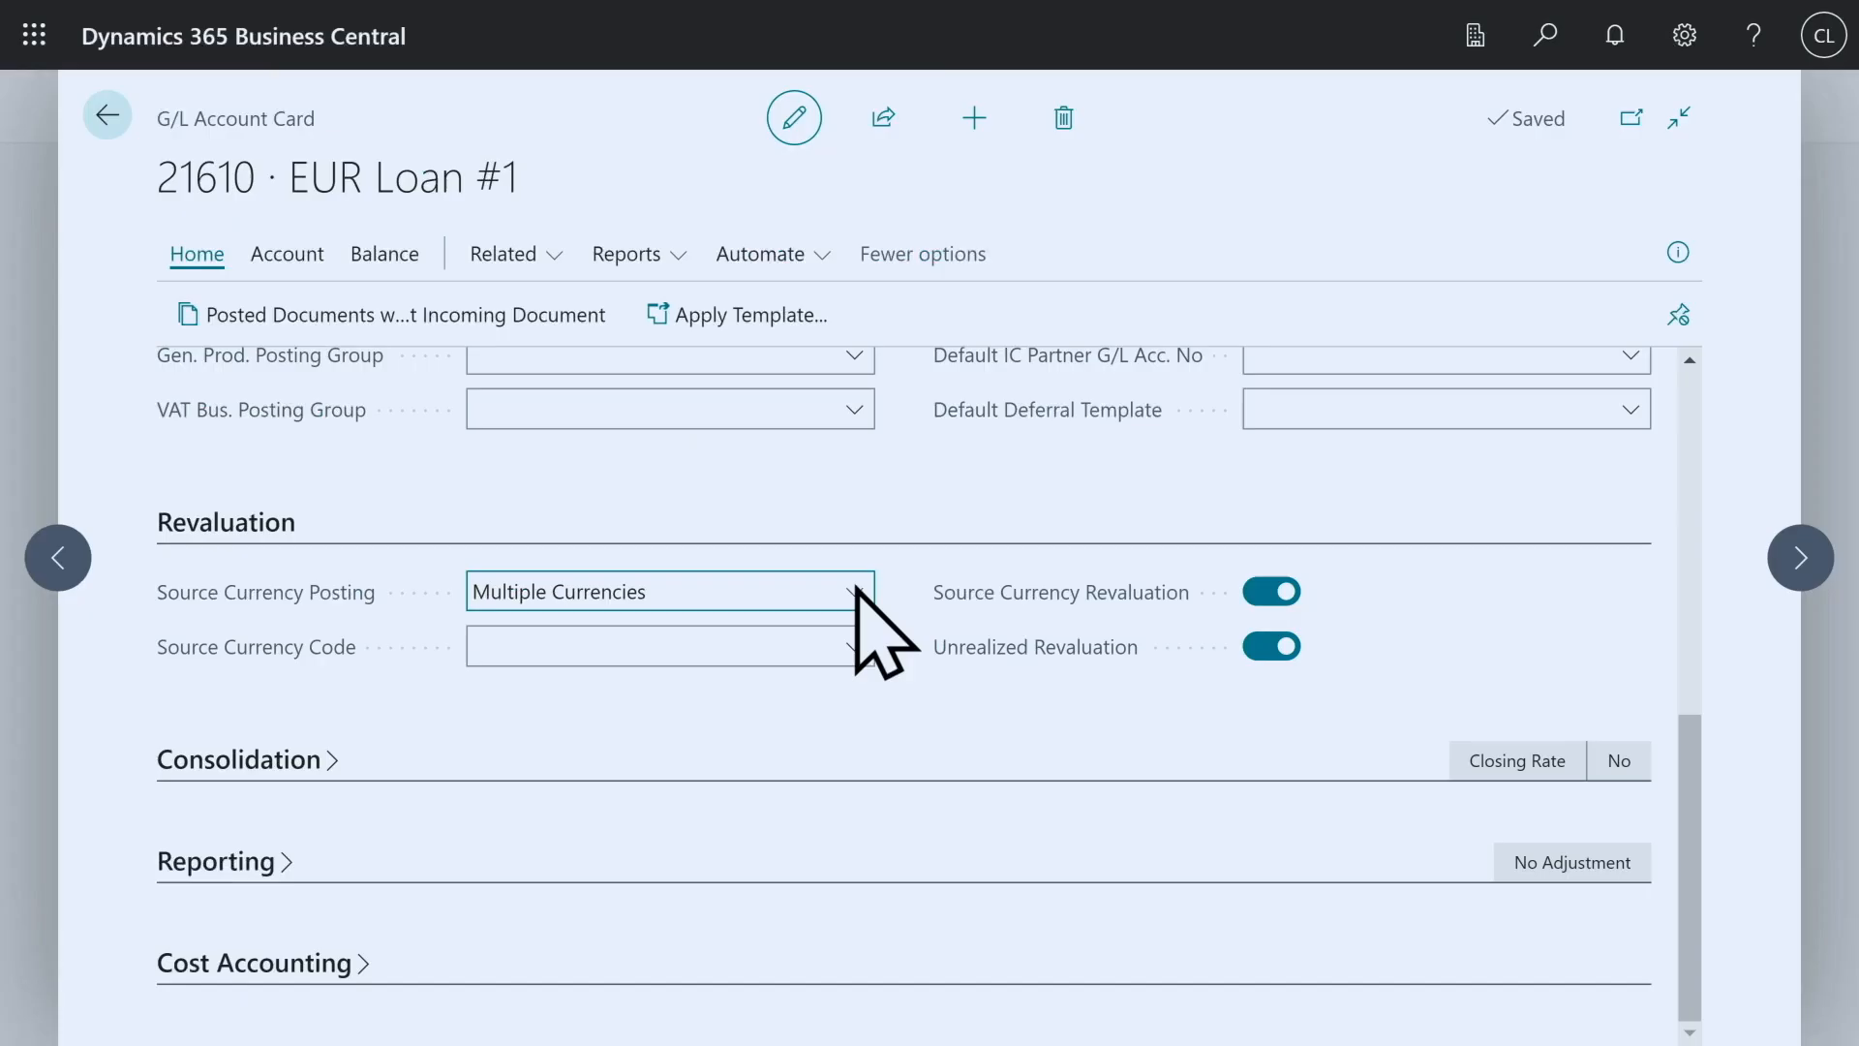
Step: Review the Source Currency Revaluation and Unrealized Revaluation settings on the EUR Loan #1 account card
{"action": "left_click", "coordinate": [637, 576]}
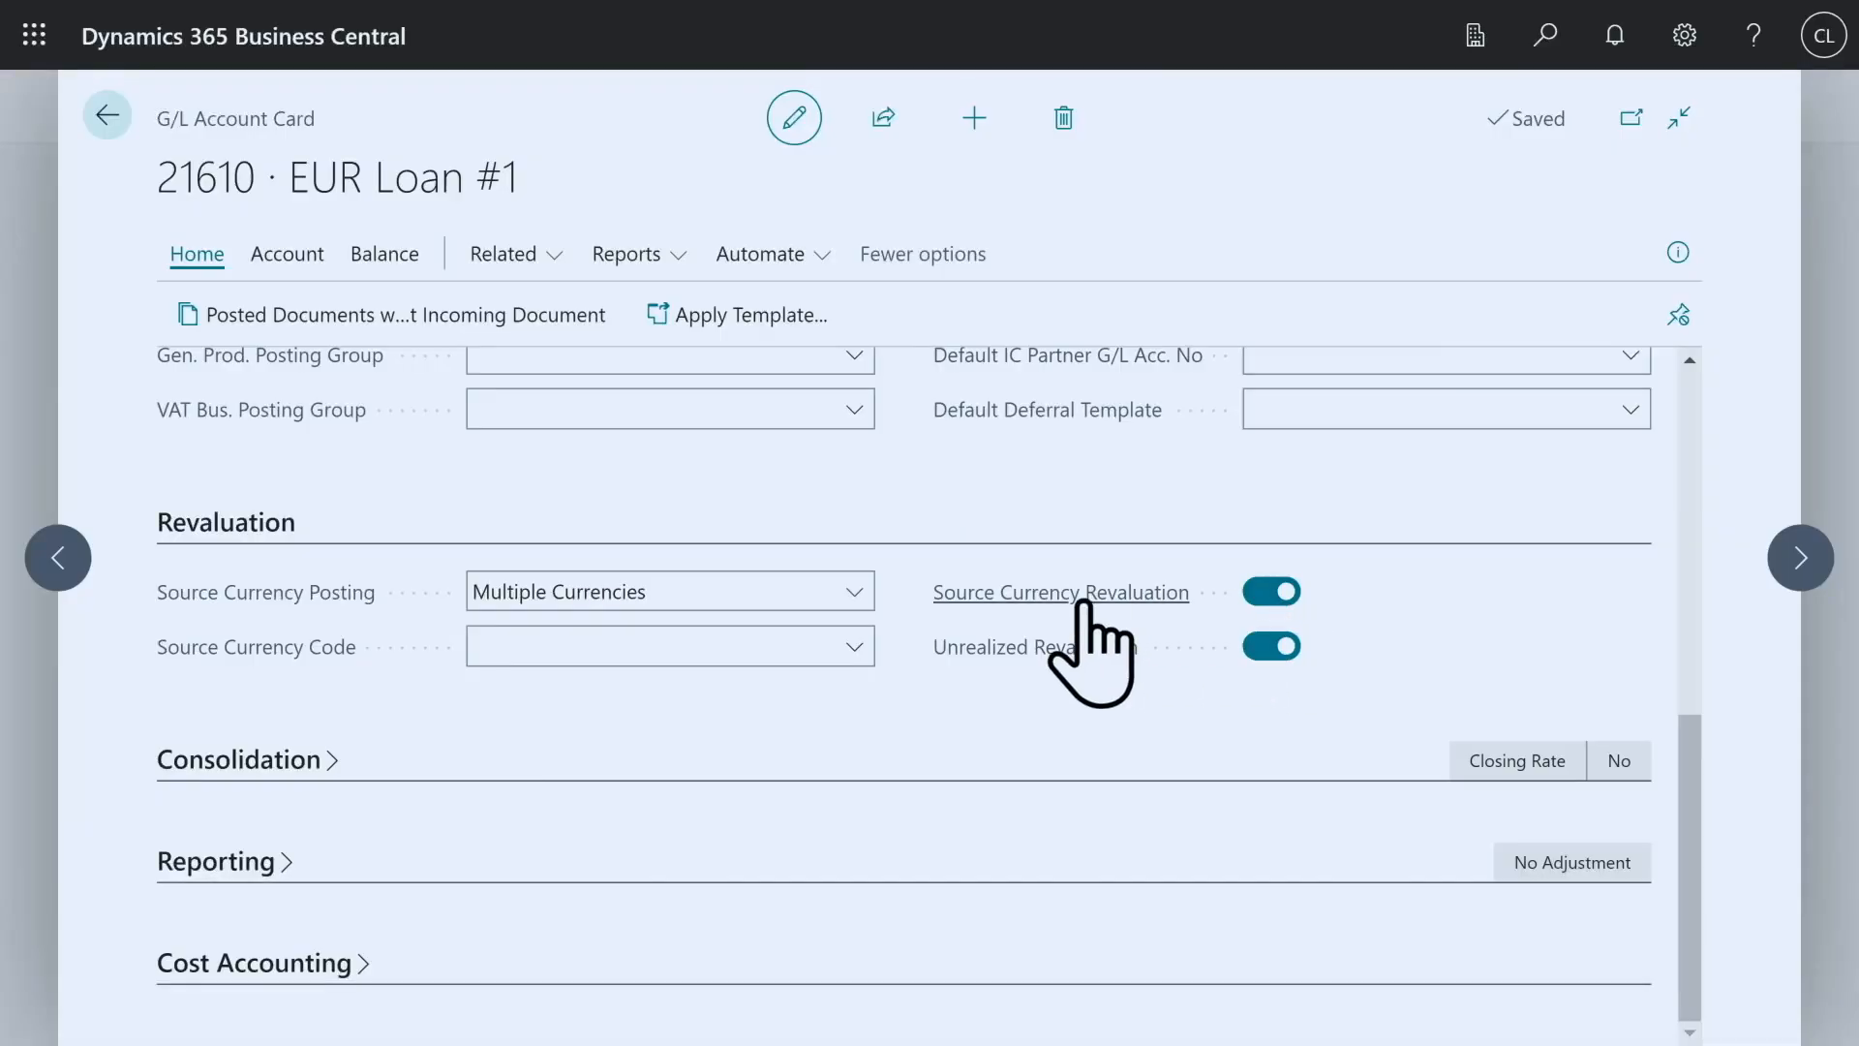
{"action": "mouse_move", "coordinate": [1083, 602]}
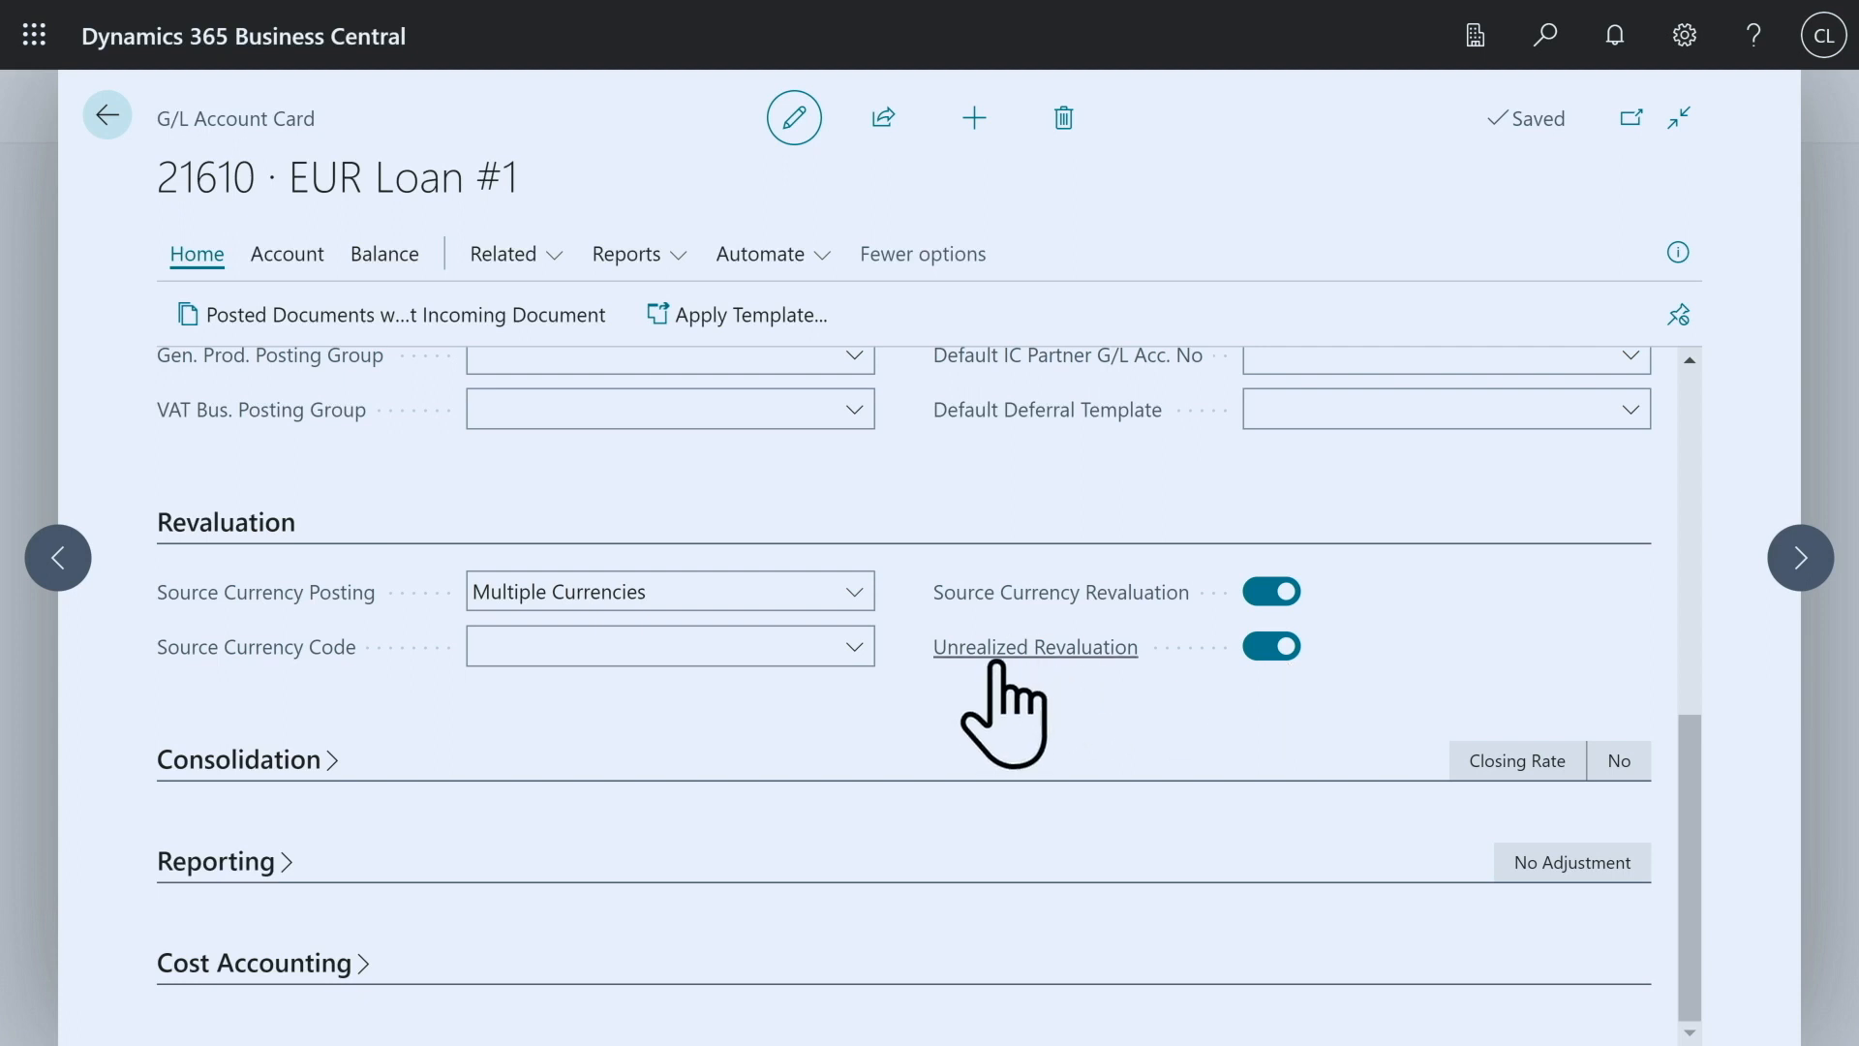
{"action": "mouse_move", "coordinate": [1005, 649]}
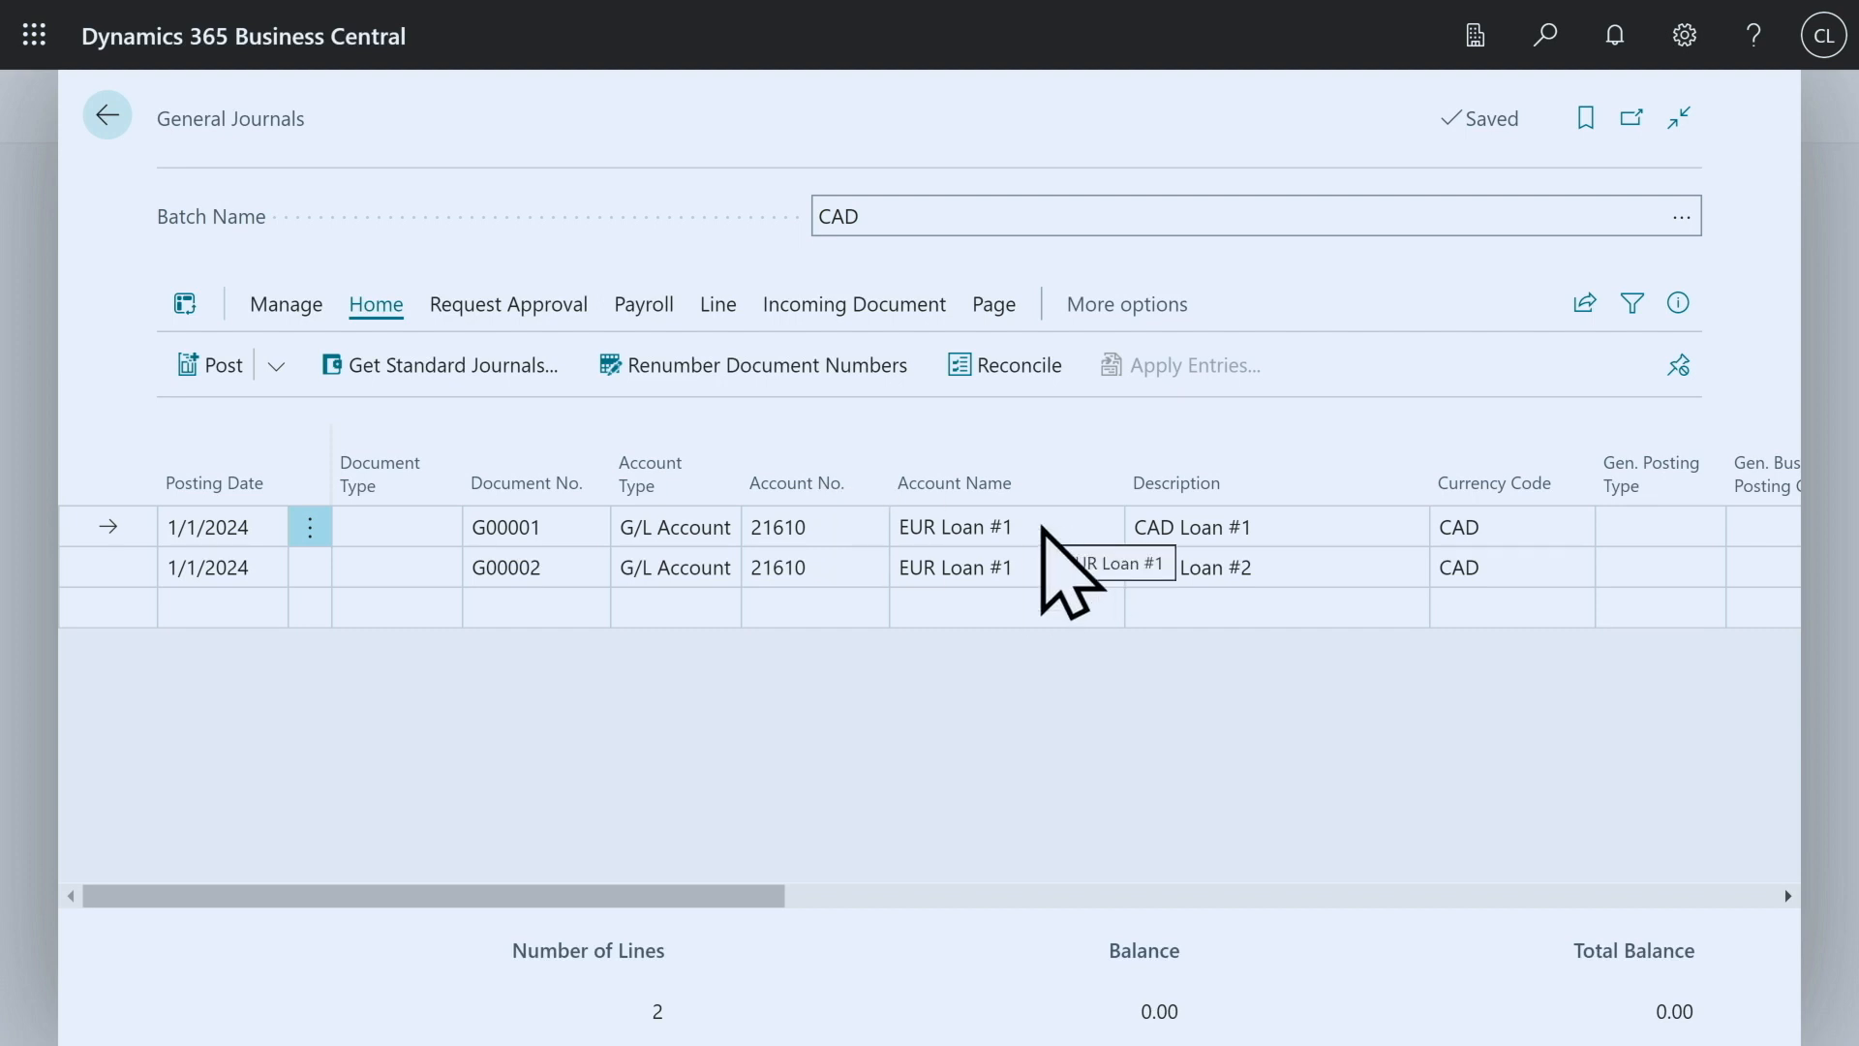
Step: Check the amounts of the CAD batch journal lines and look up the CAD exchange rates on the Currencies page, returning to the journal
{"action": "left_click_drag", "start_coordinate": [625, 867], "coordinate": [1168, 869]}
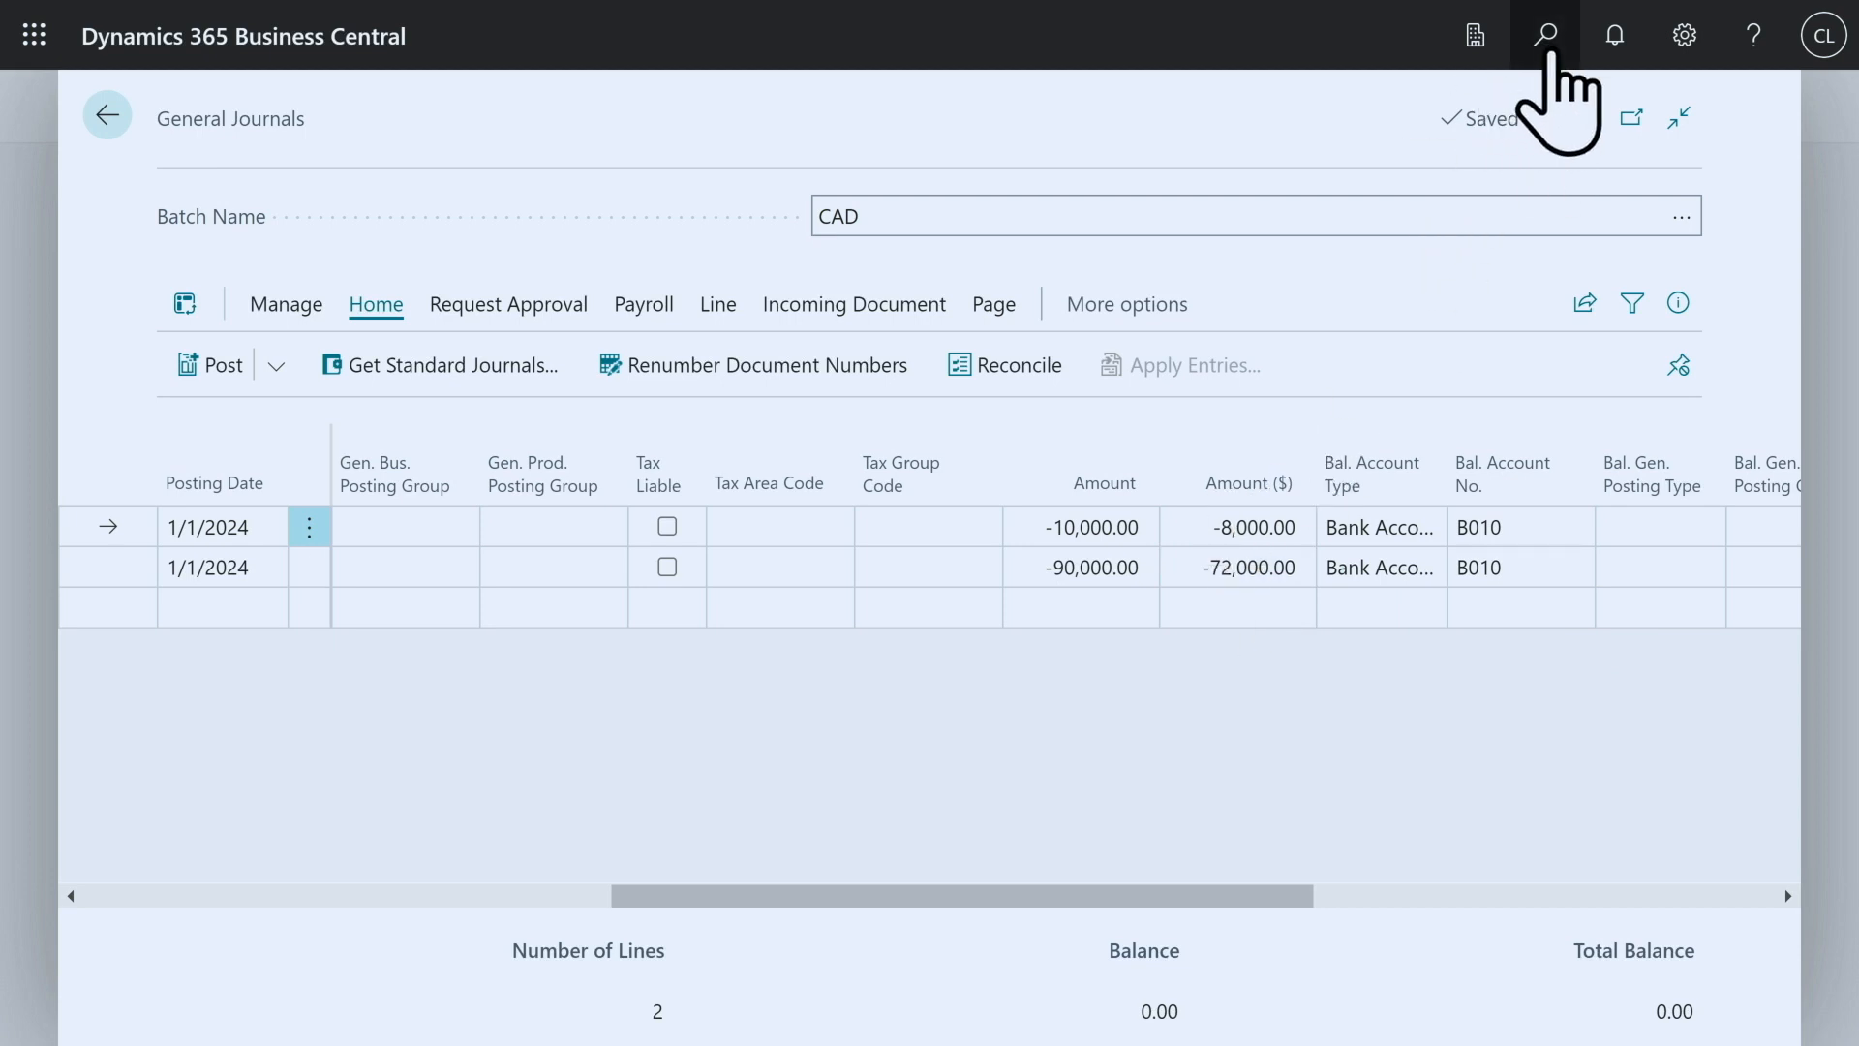
{"action": "left_click", "coordinate": [1546, 39]}
{"action": "type", "text": "CURRENCY"}
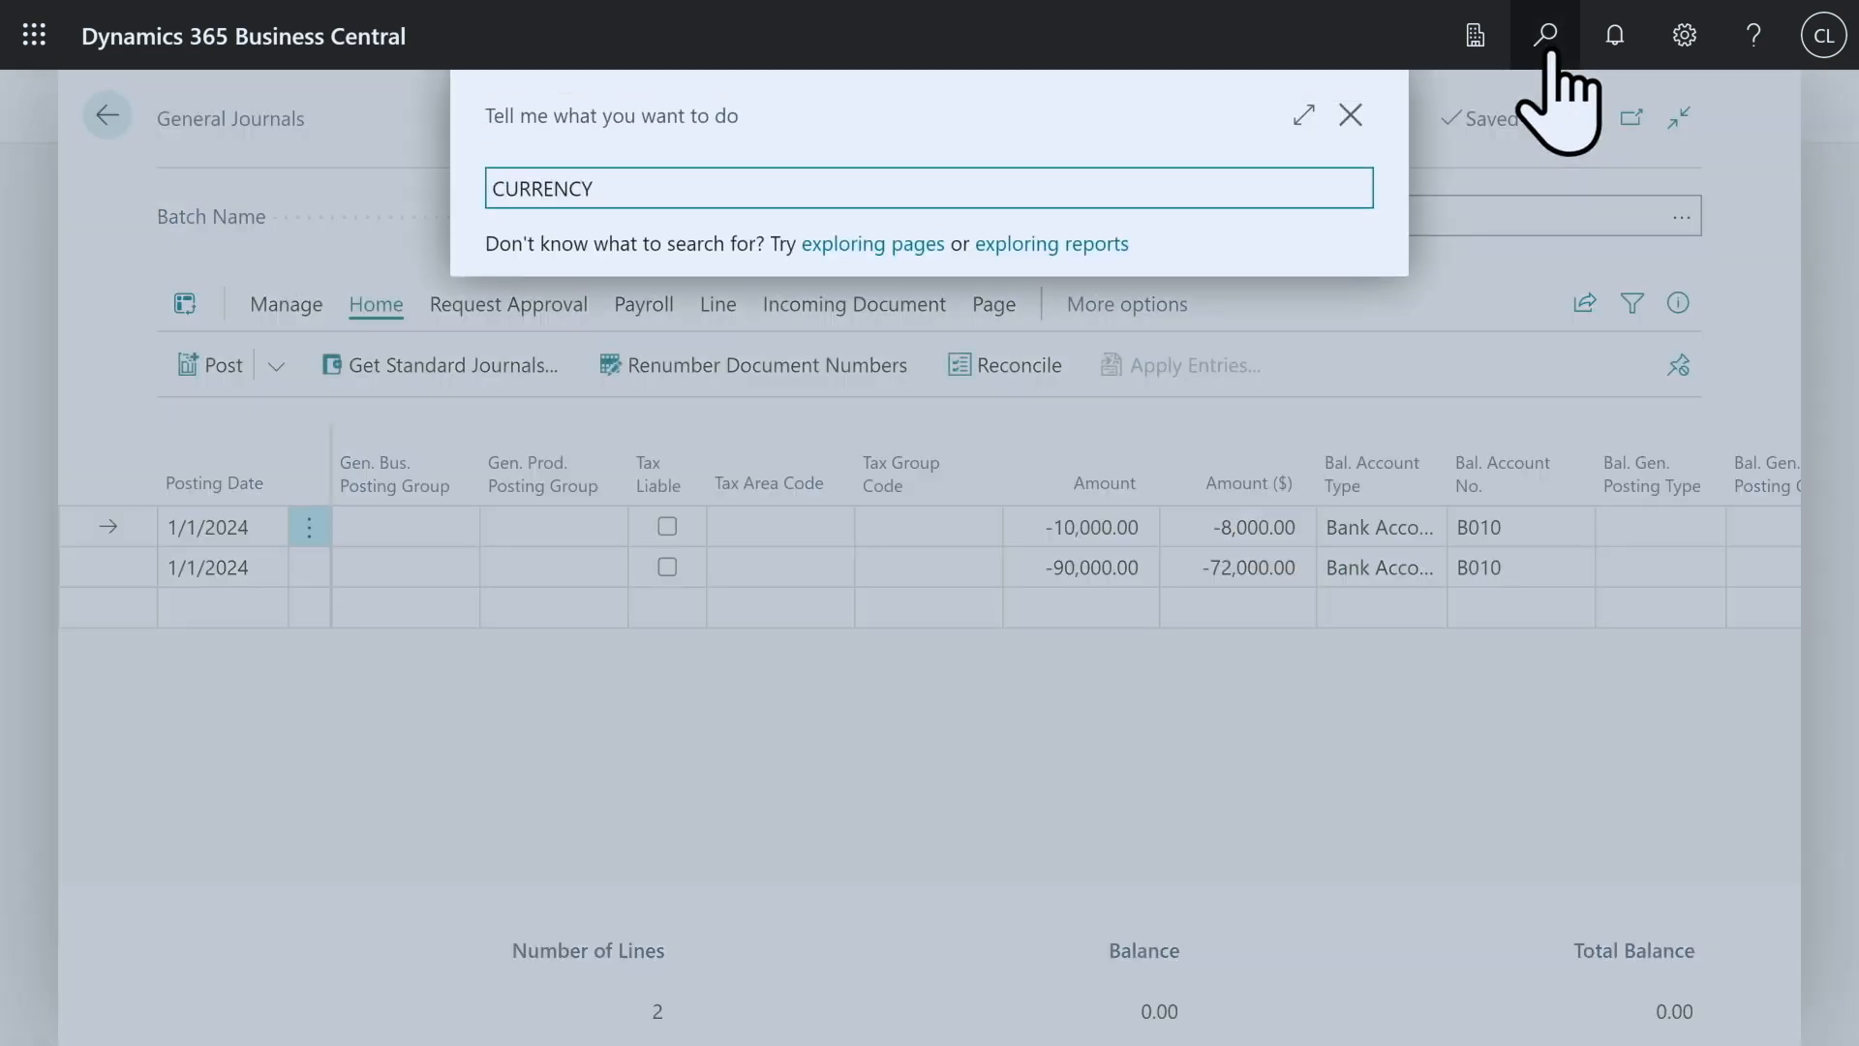
{"action": "left_click", "coordinate": [542, 519]}
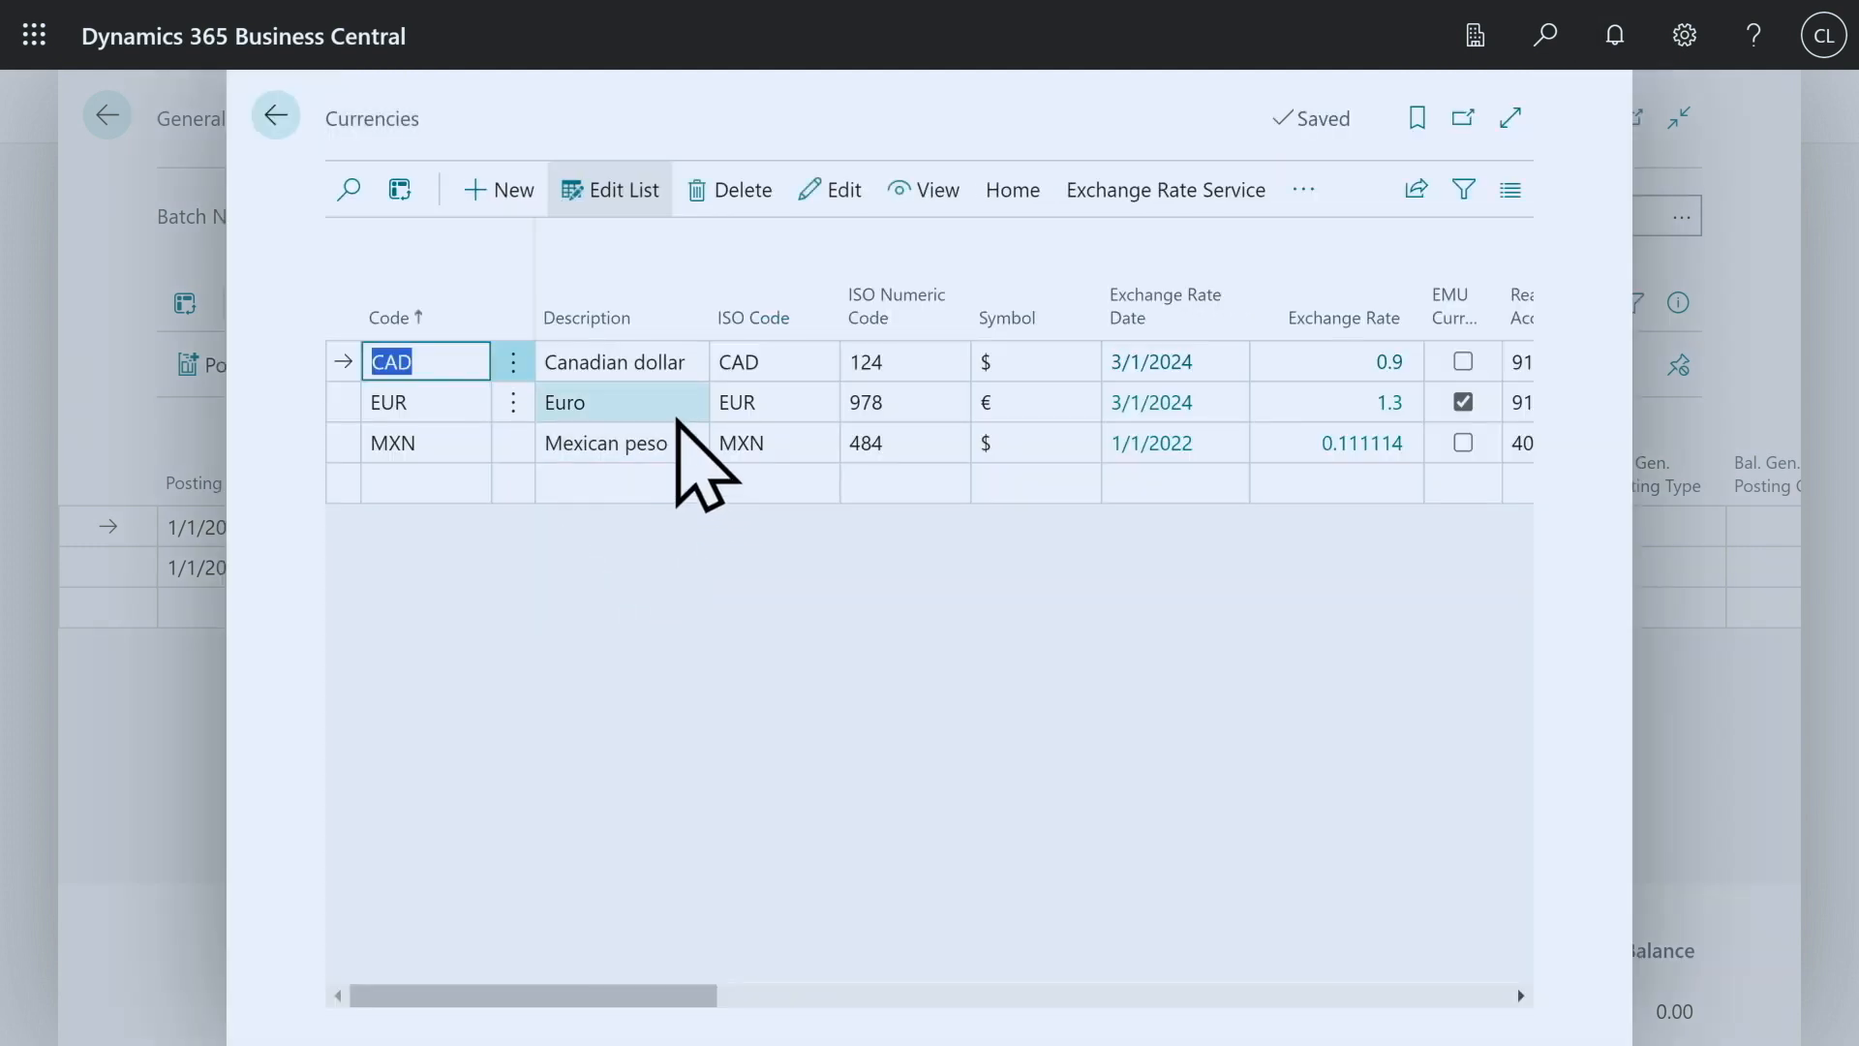
{"action": "left_click", "coordinate": [657, 402]}
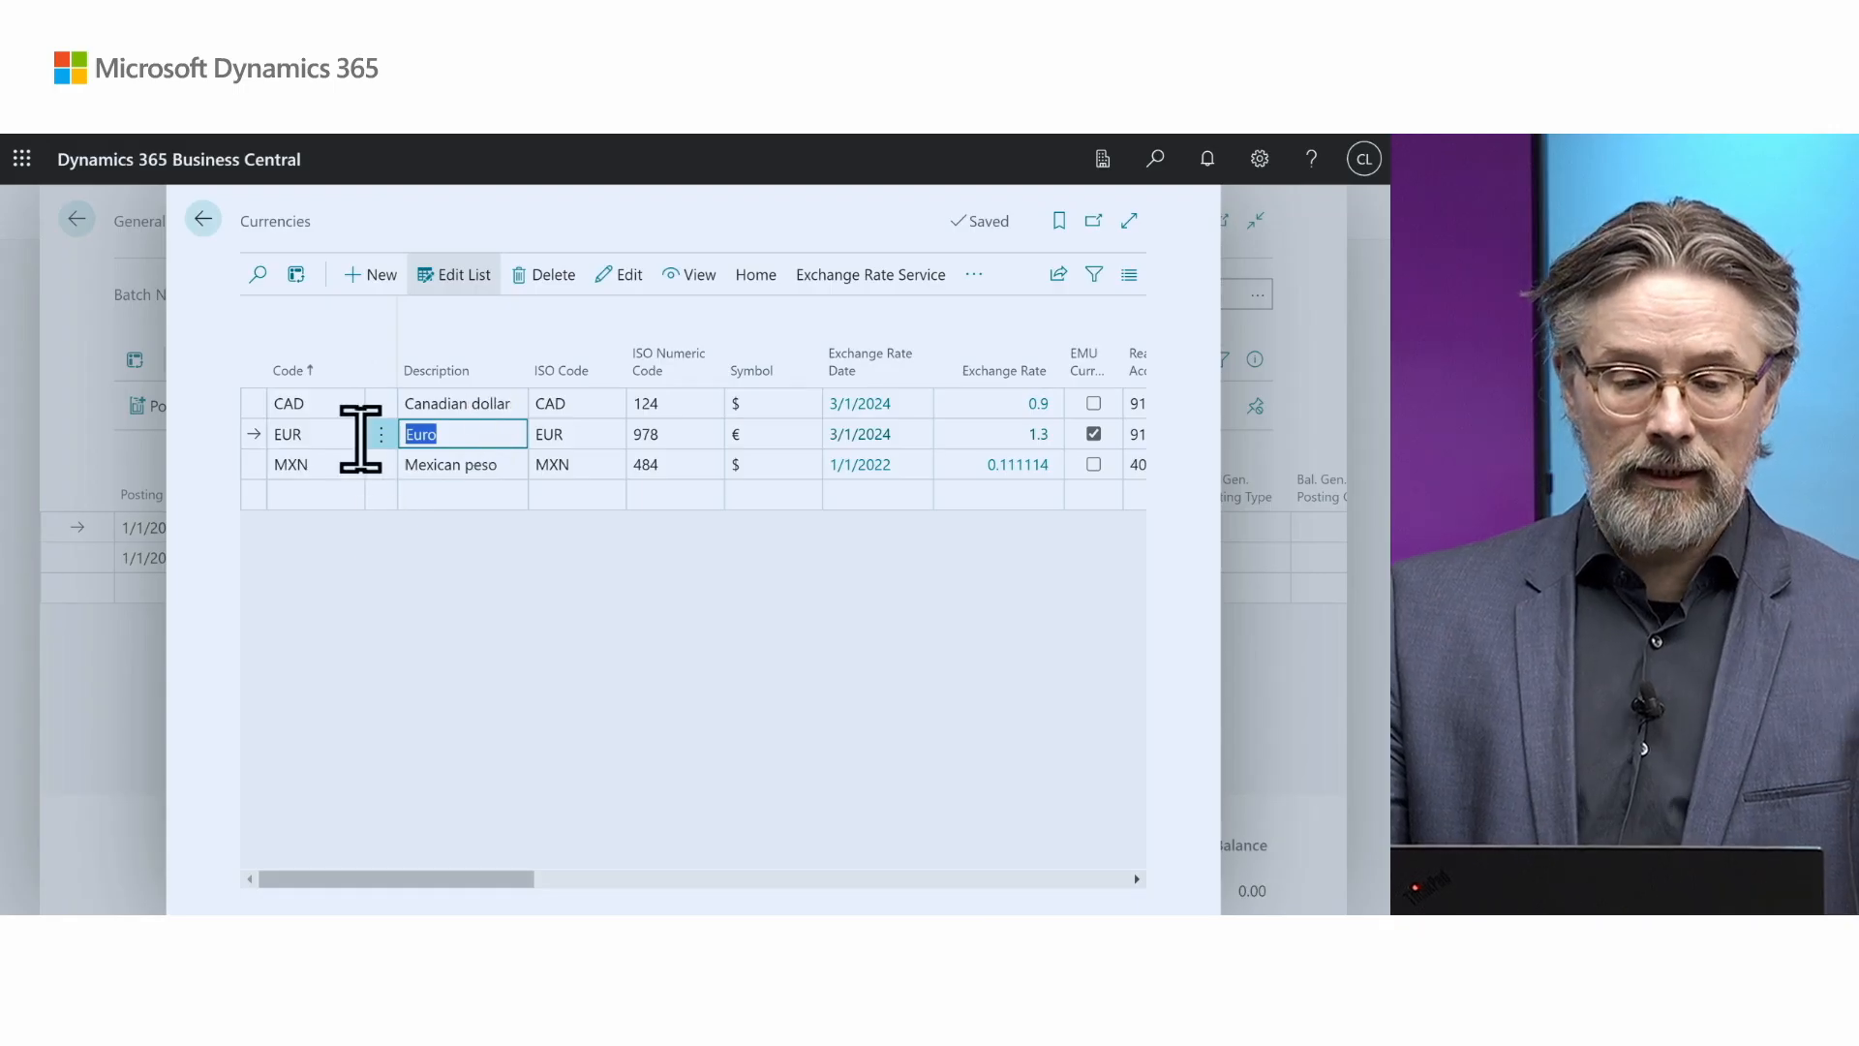
{"action": "left_click", "coordinate": [334, 403]}
{"action": "left_click", "coordinate": [756, 277]}
{"action": "left_click", "coordinate": [586, 330]}
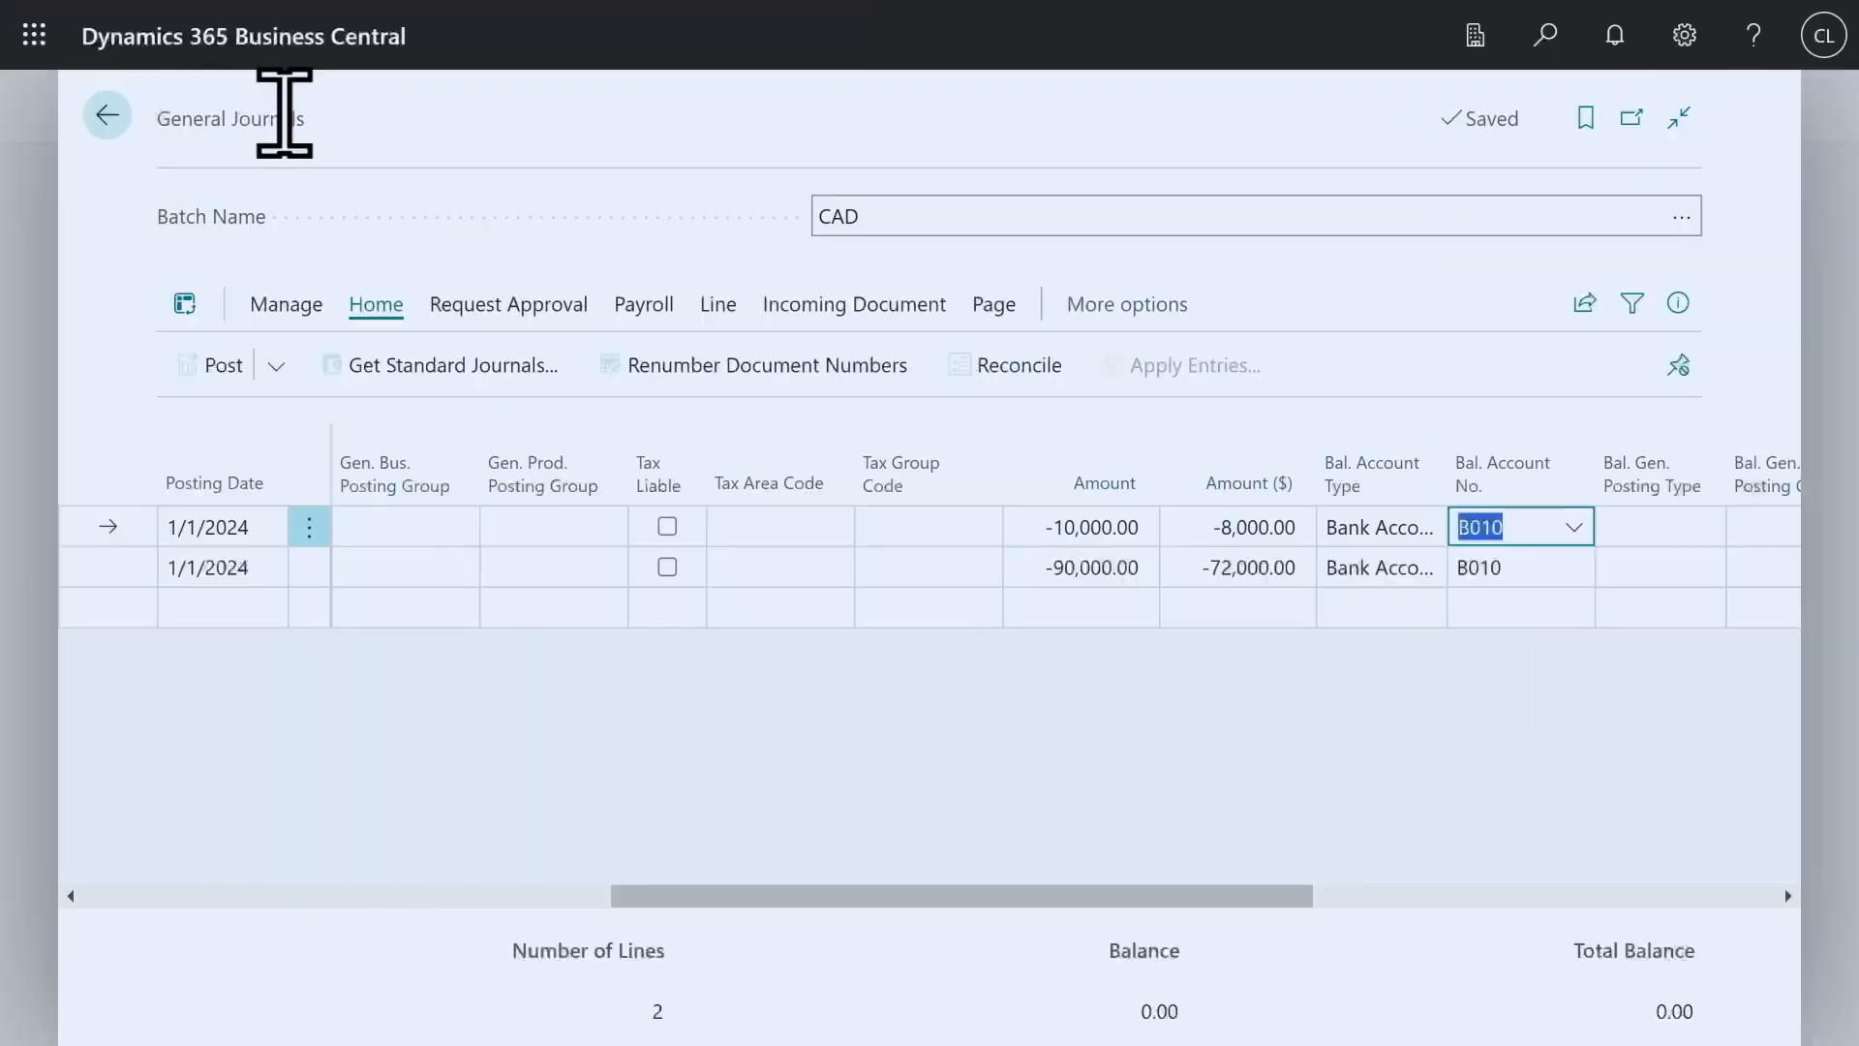
Step: Post the CAD Loan #1 and CAD Loan #2 lines in the CAD batch and close the general journal
{"action": "left_click_drag", "start_coordinate": [816, 901], "coordinate": [116, 851]}
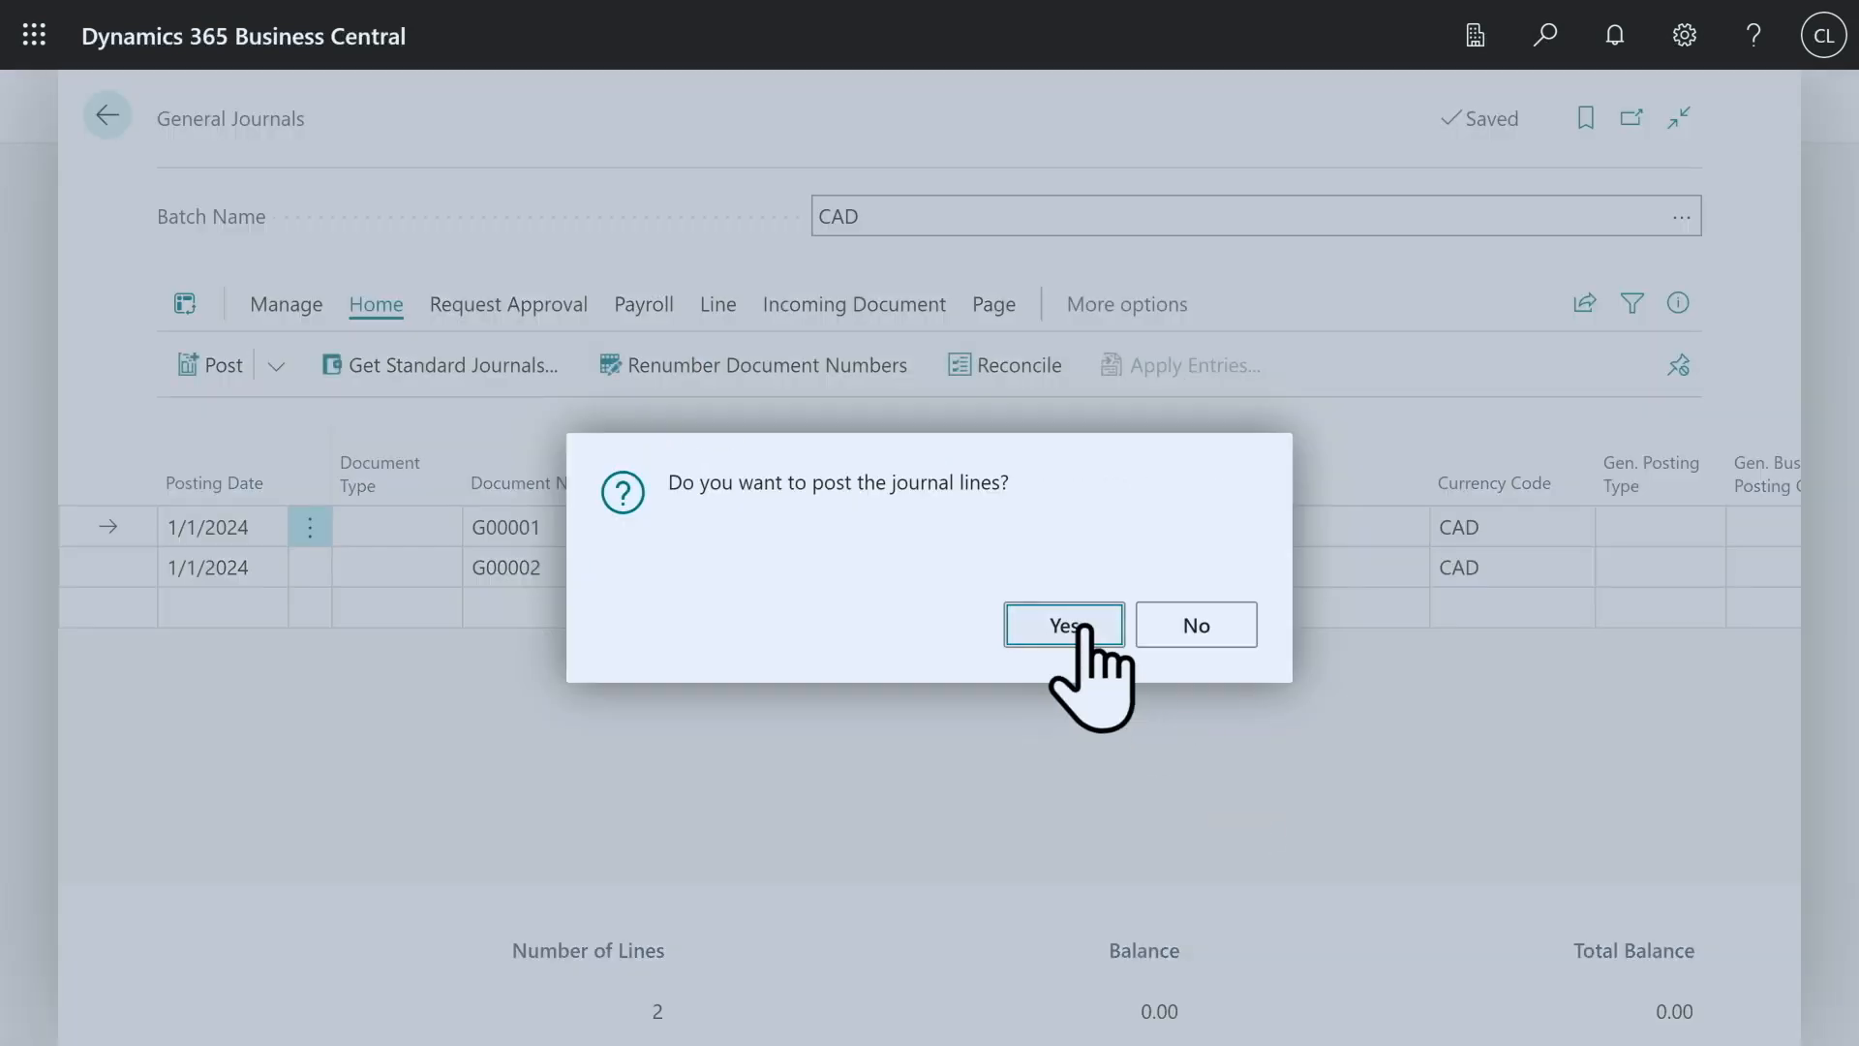
{"action": "left_click", "coordinate": [1085, 627]}
{"action": "left_click", "coordinate": [1222, 627]}
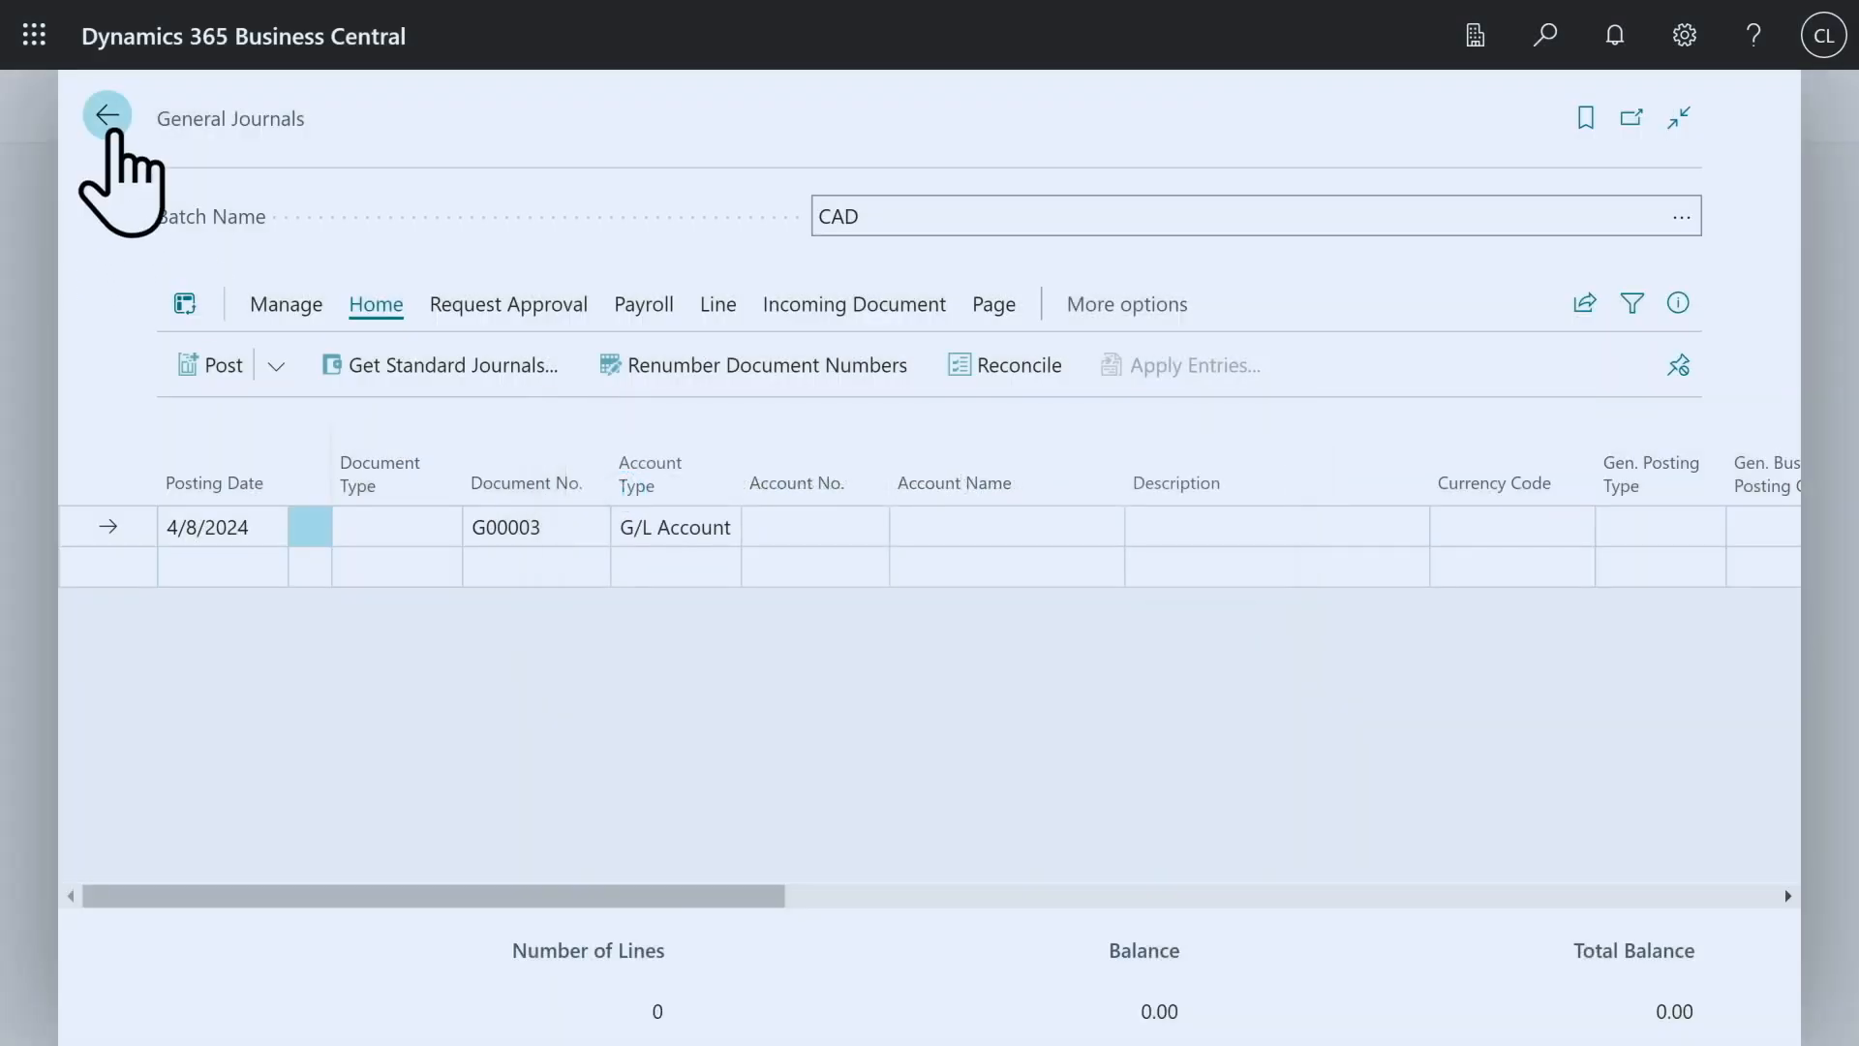
{"action": "left_click", "coordinate": [107, 114]}
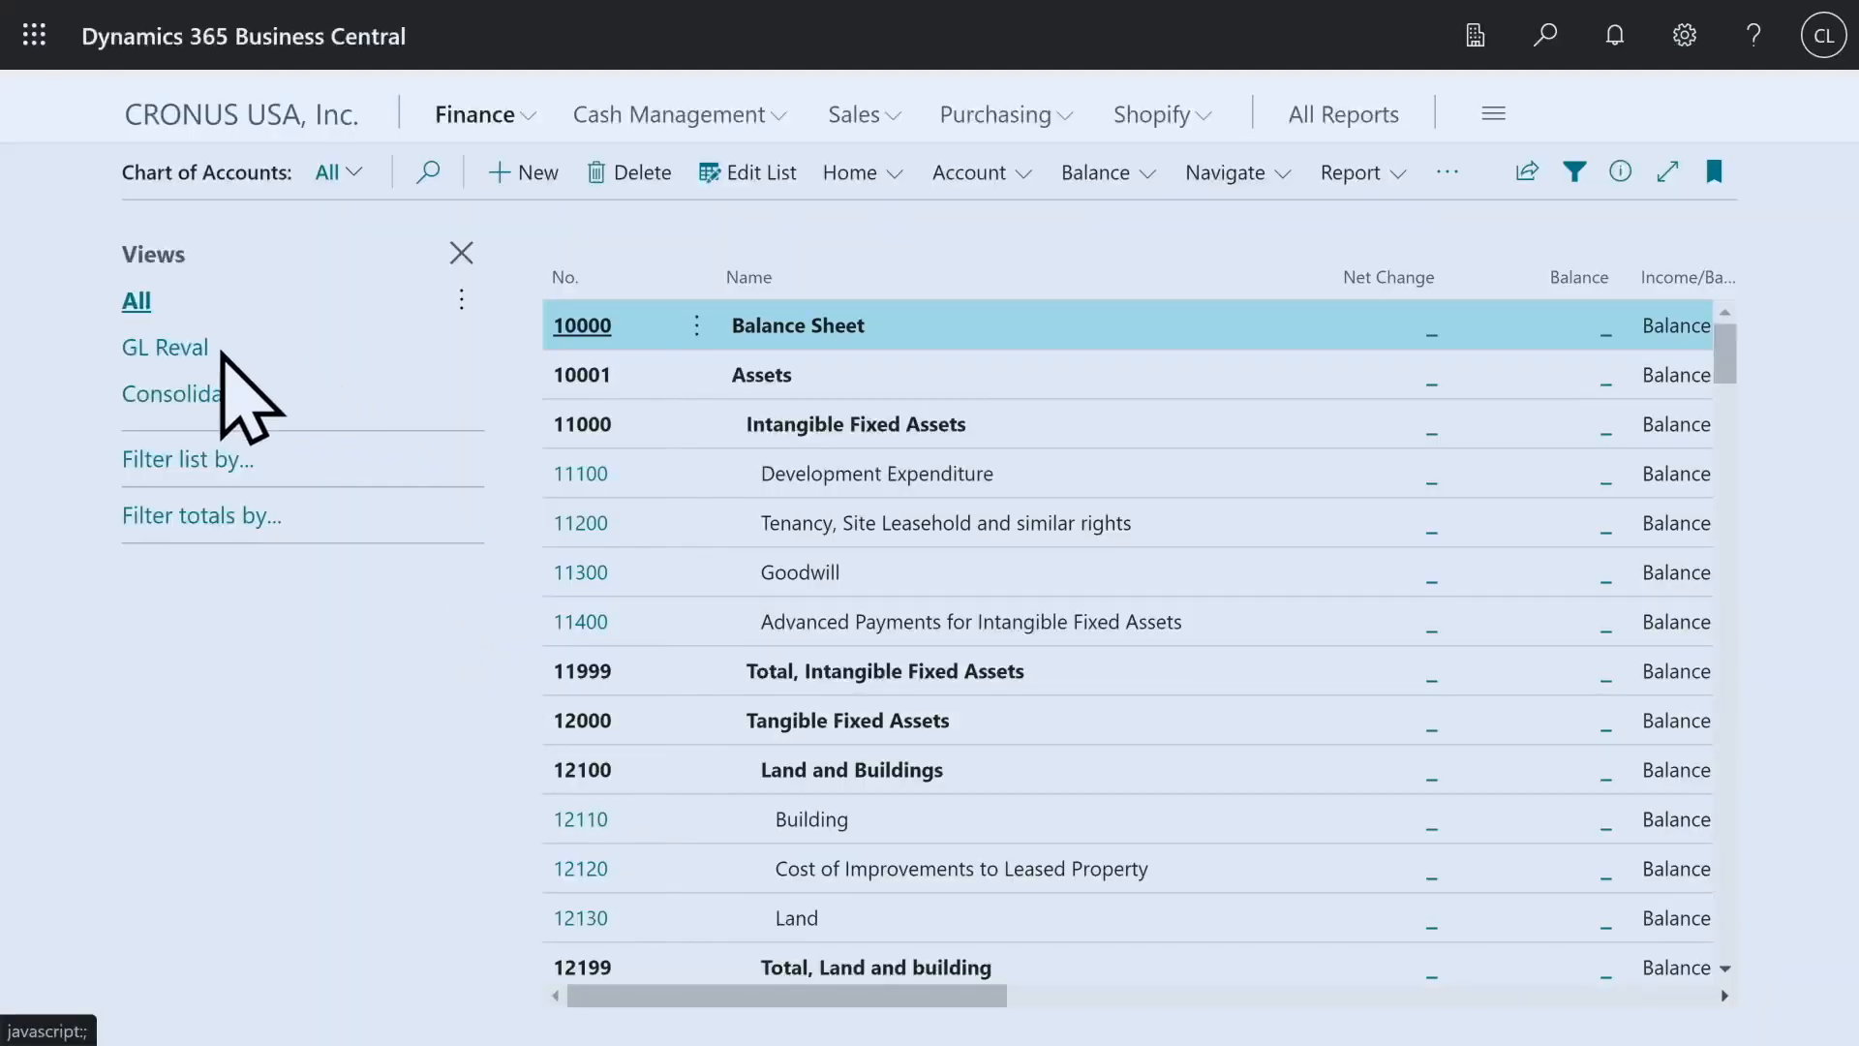
Step: Switch the chart of accounts to the GL Reval view and open the ledger entries behind EUR Loan #1's net change
{"action": "left_click", "coordinate": [160, 351]}
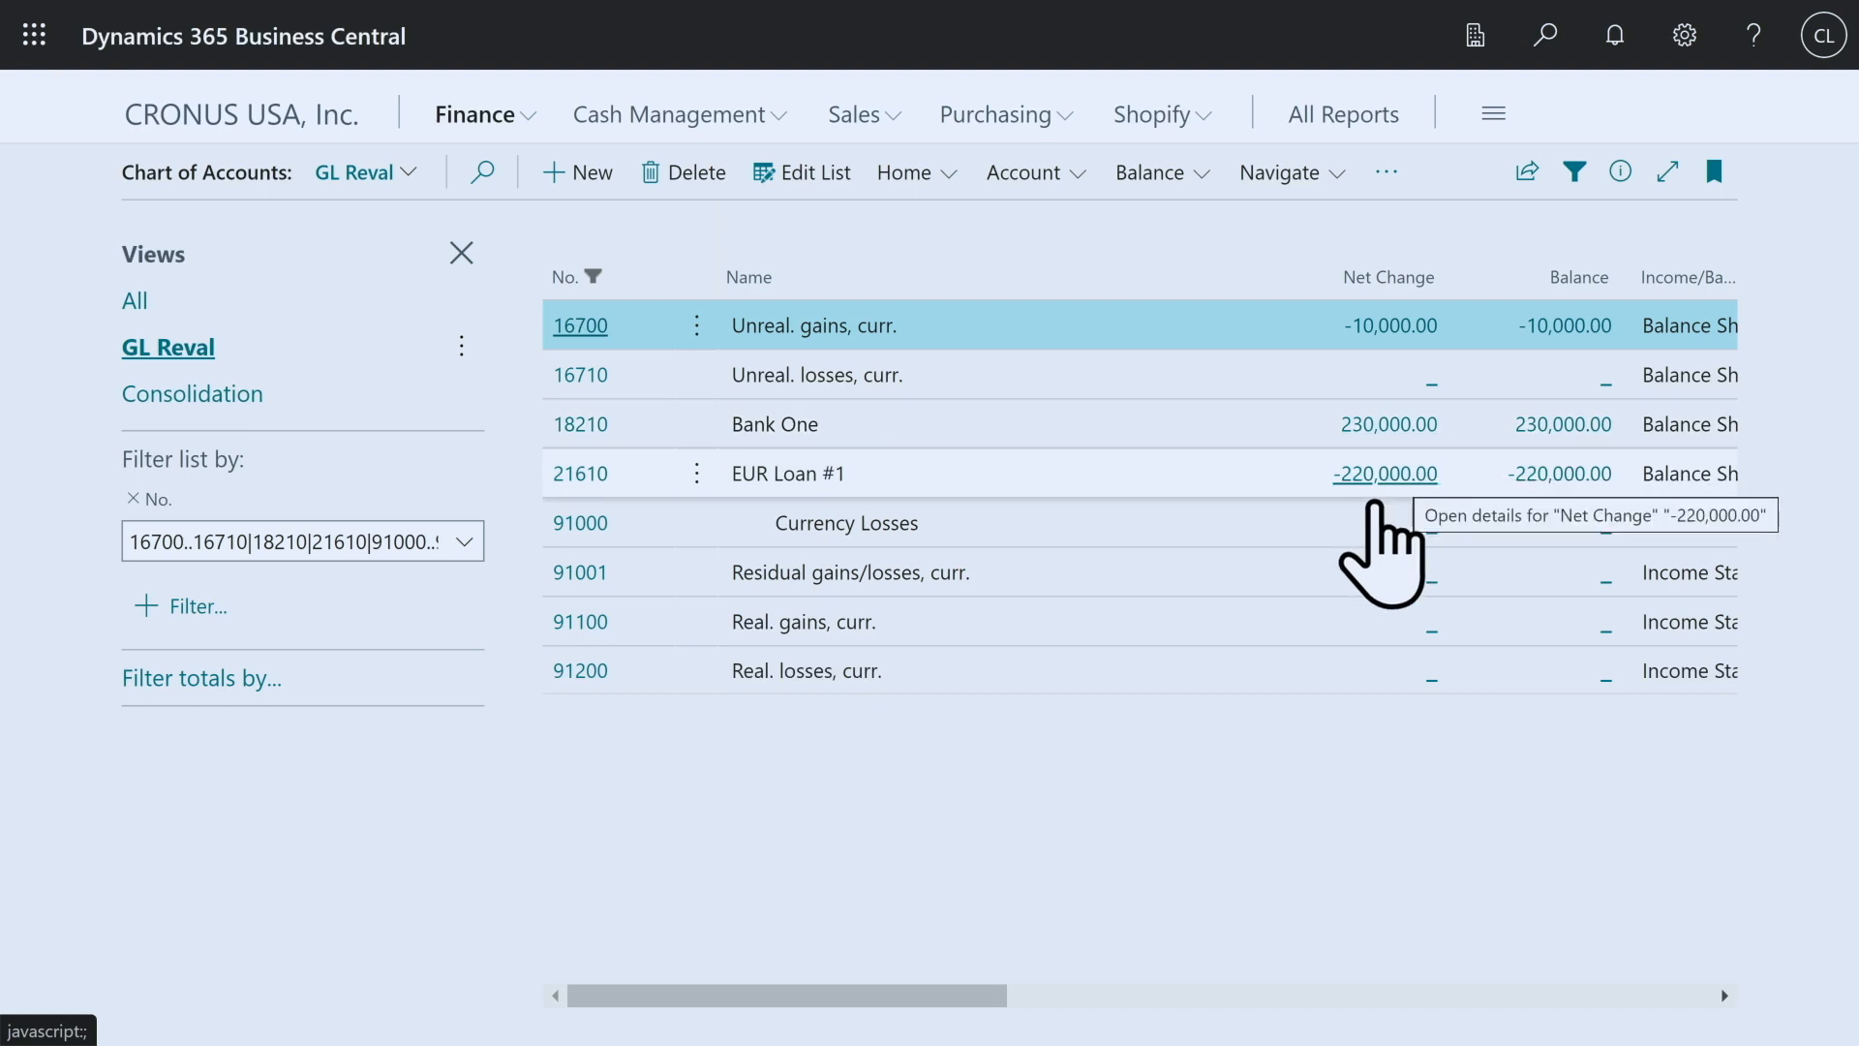
{"action": "left_click", "coordinate": [1376, 483]}
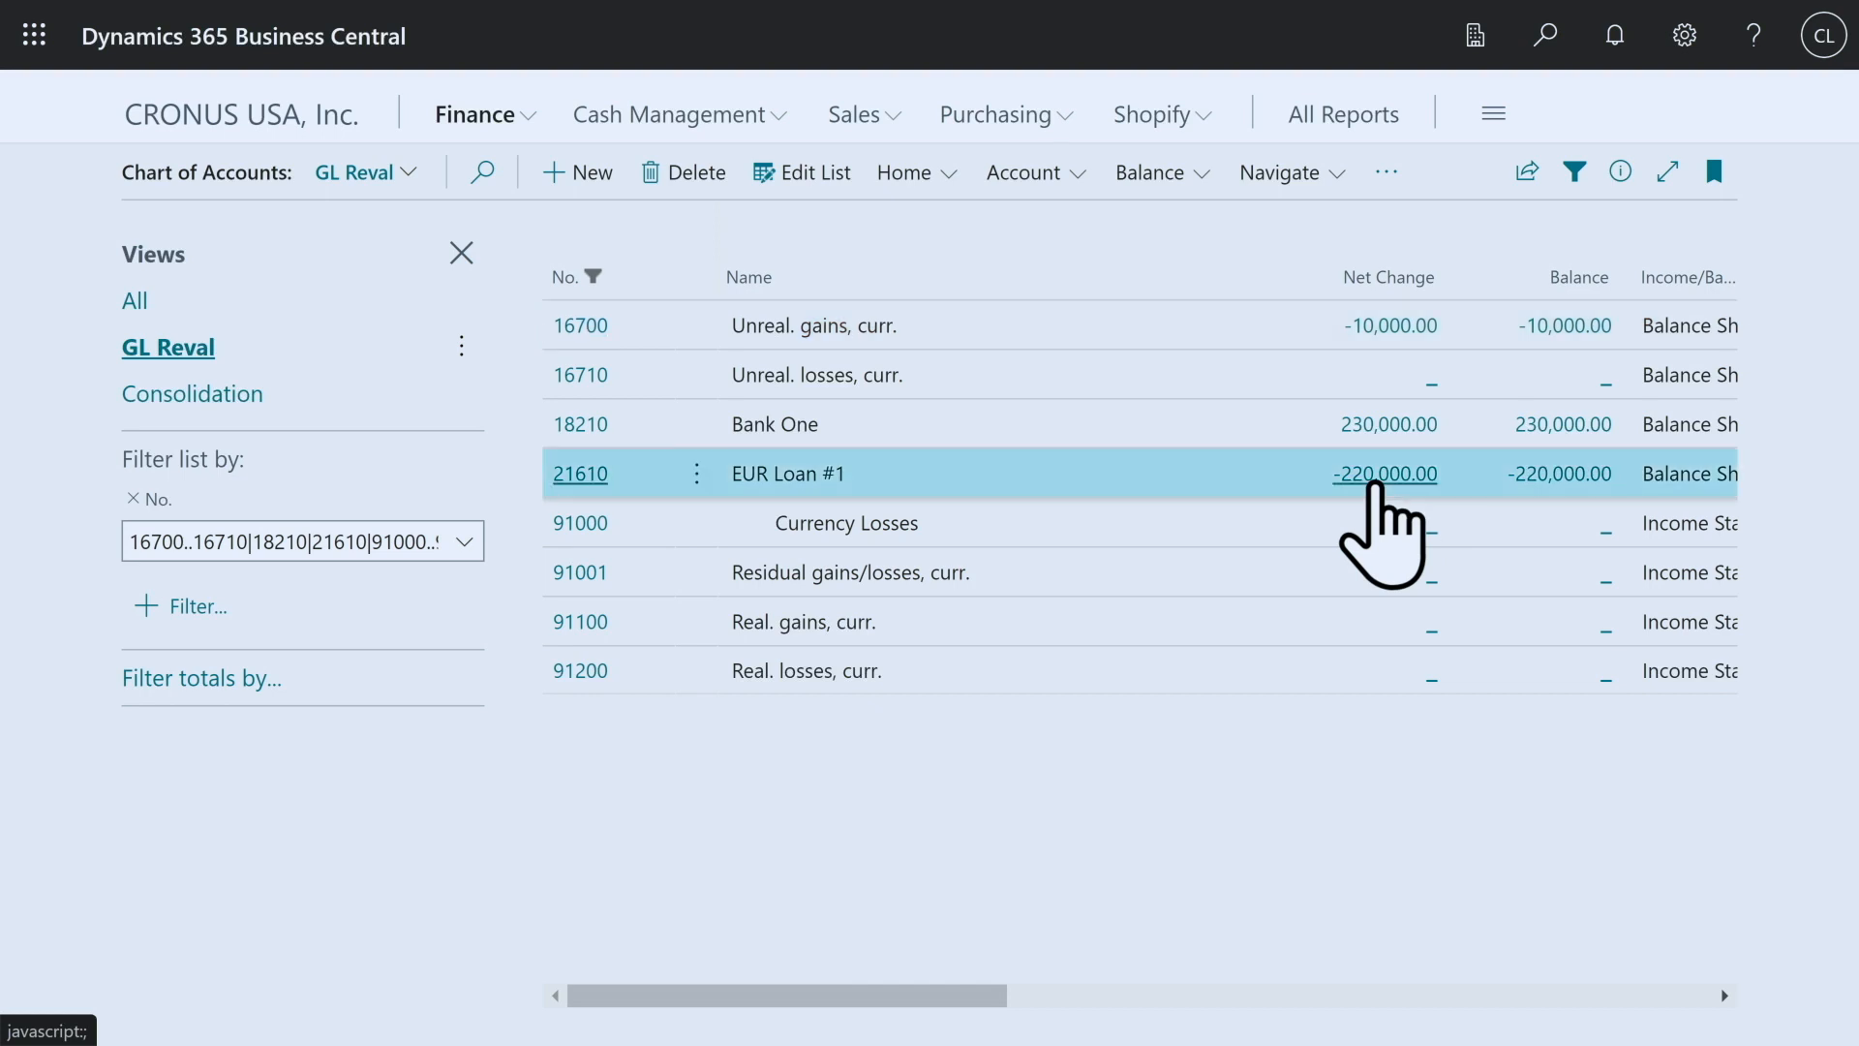
{"action": "left_click", "coordinate": [1376, 482]}
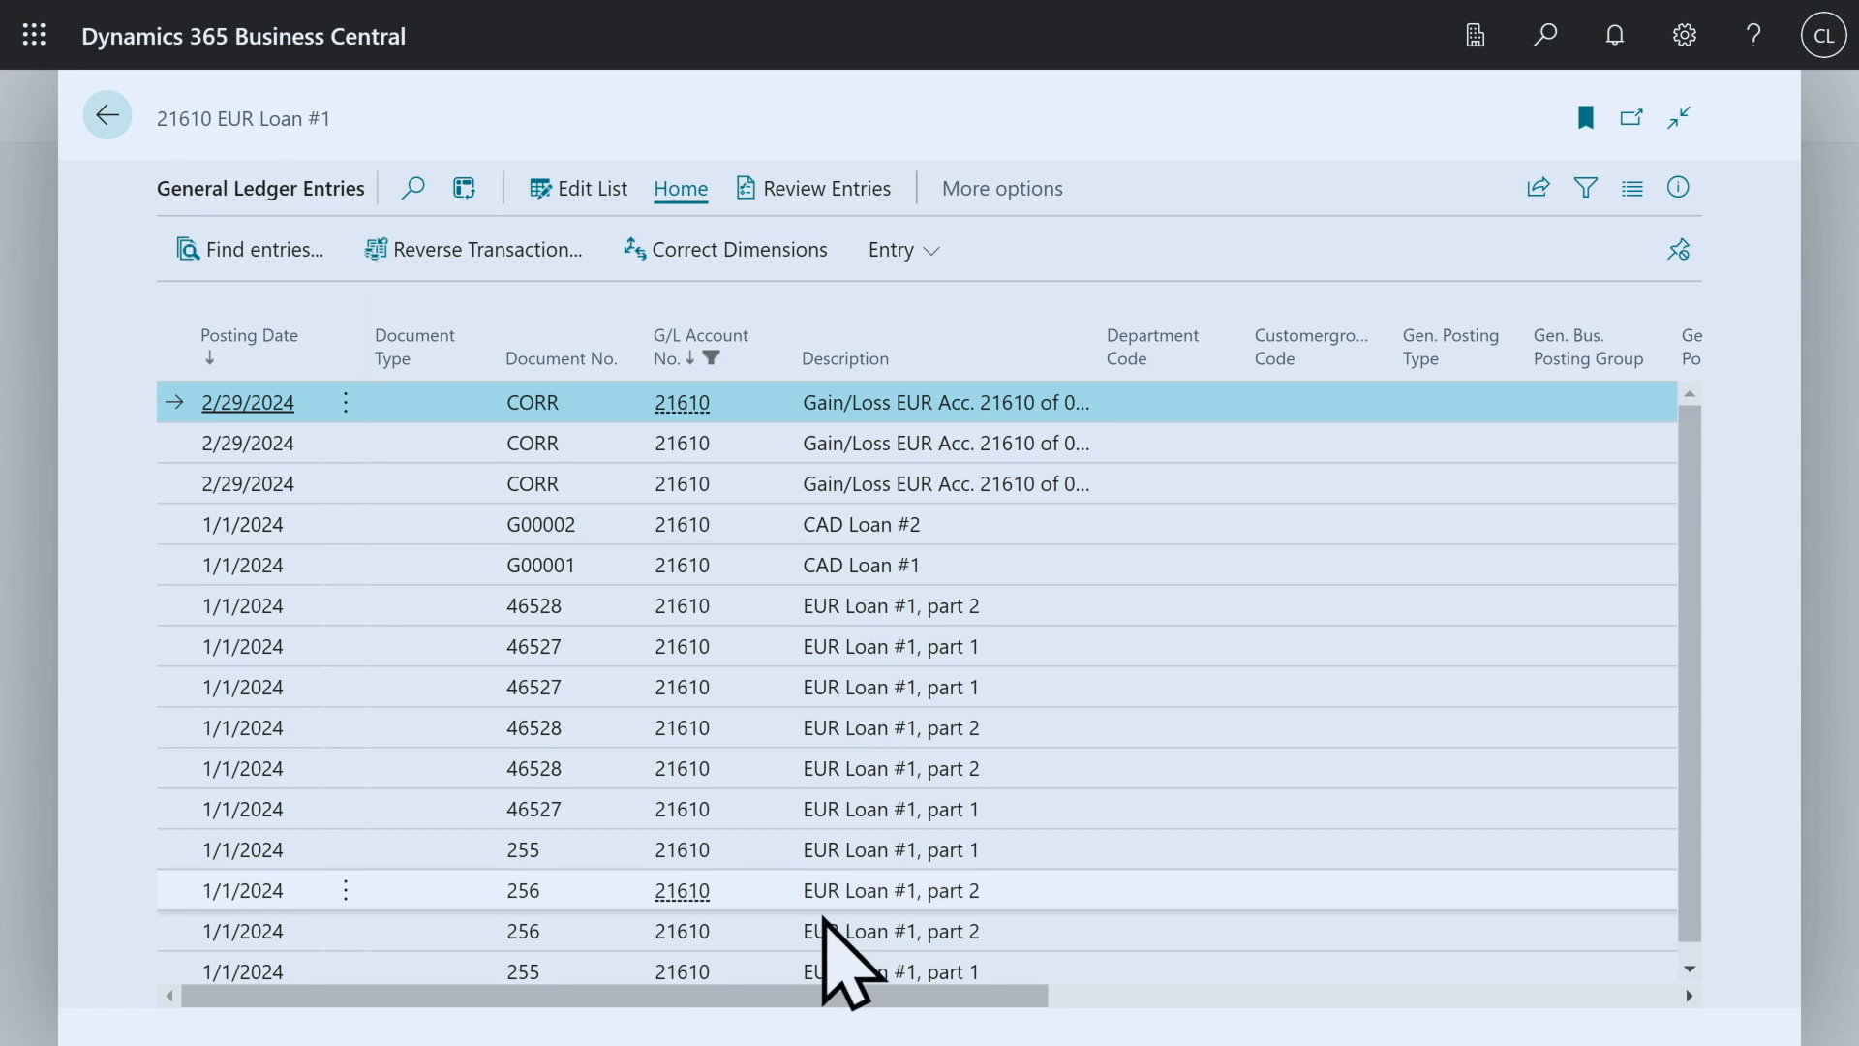
Step: Sort the EUR Loan #1 ledger entries by entry number in descending order, view the CAD loan entries and return to the chart of accounts
{"action": "left_click_drag", "start_coordinate": [835, 997], "coordinate": [1470, 1007]}
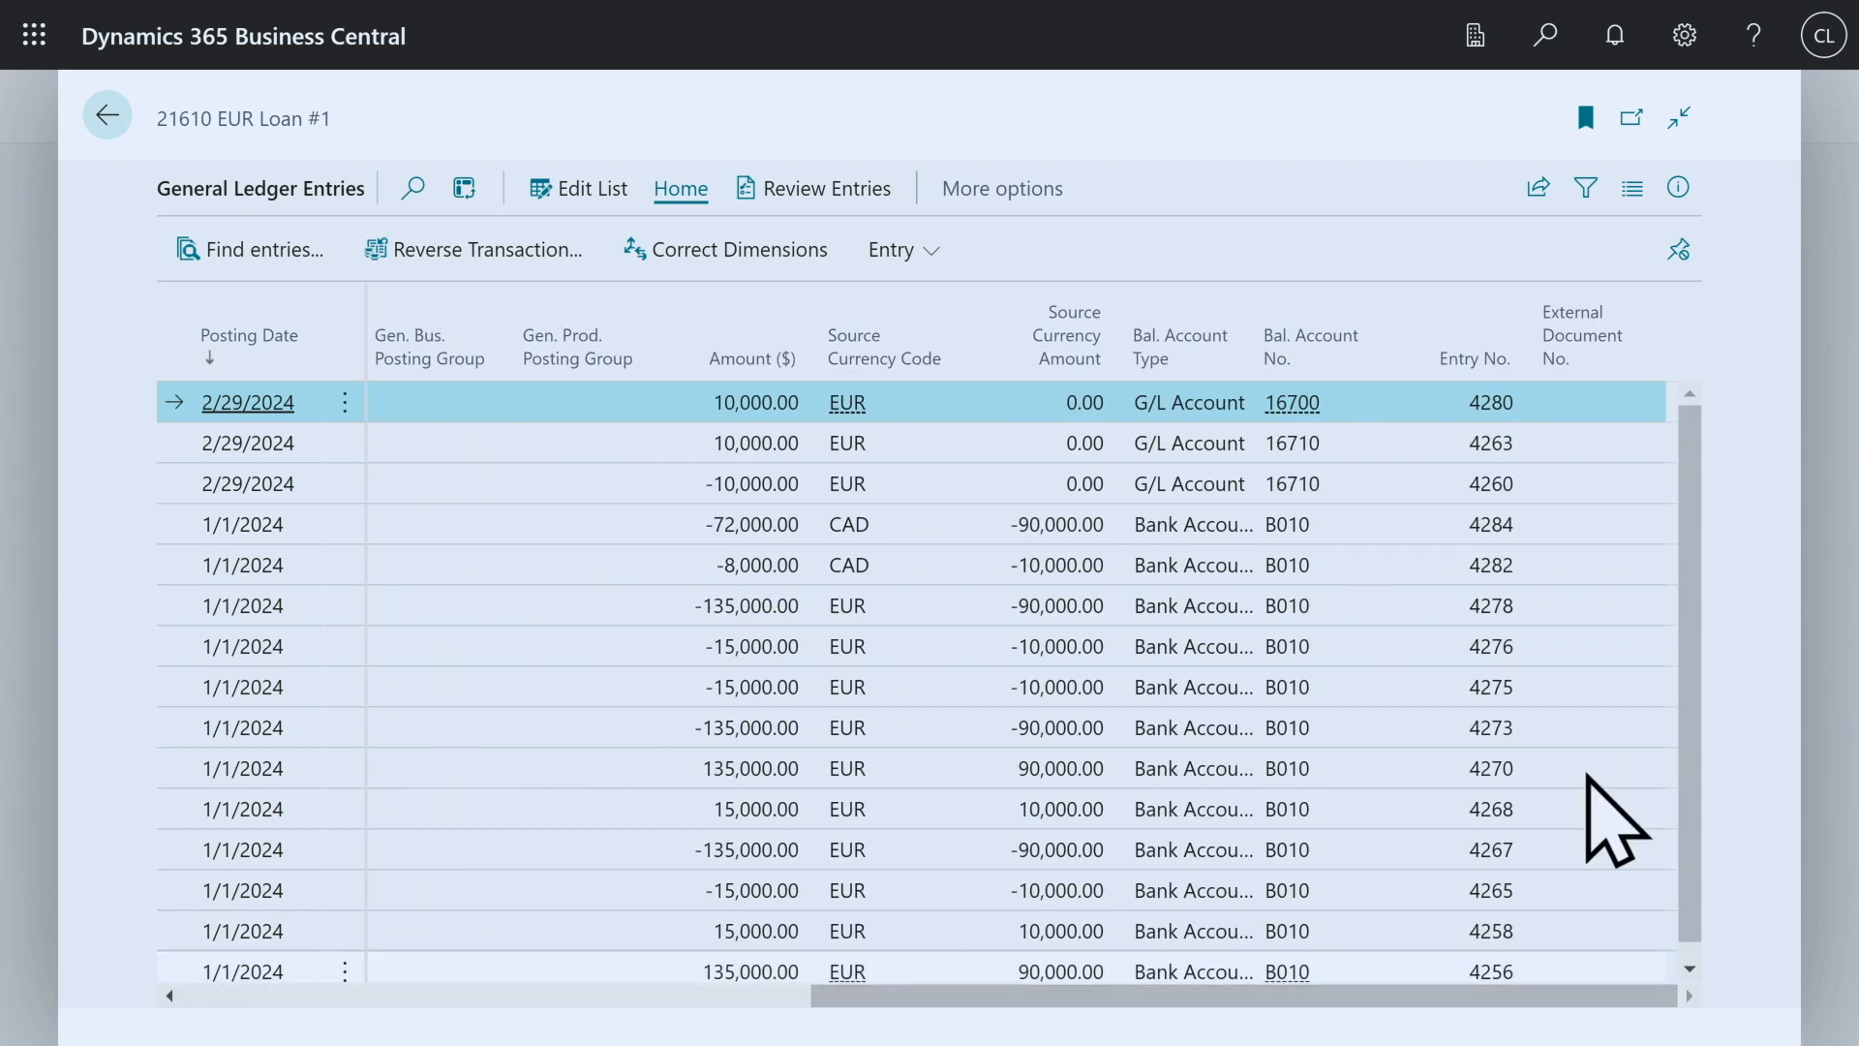
{"action": "left_click", "coordinate": [1471, 335]}
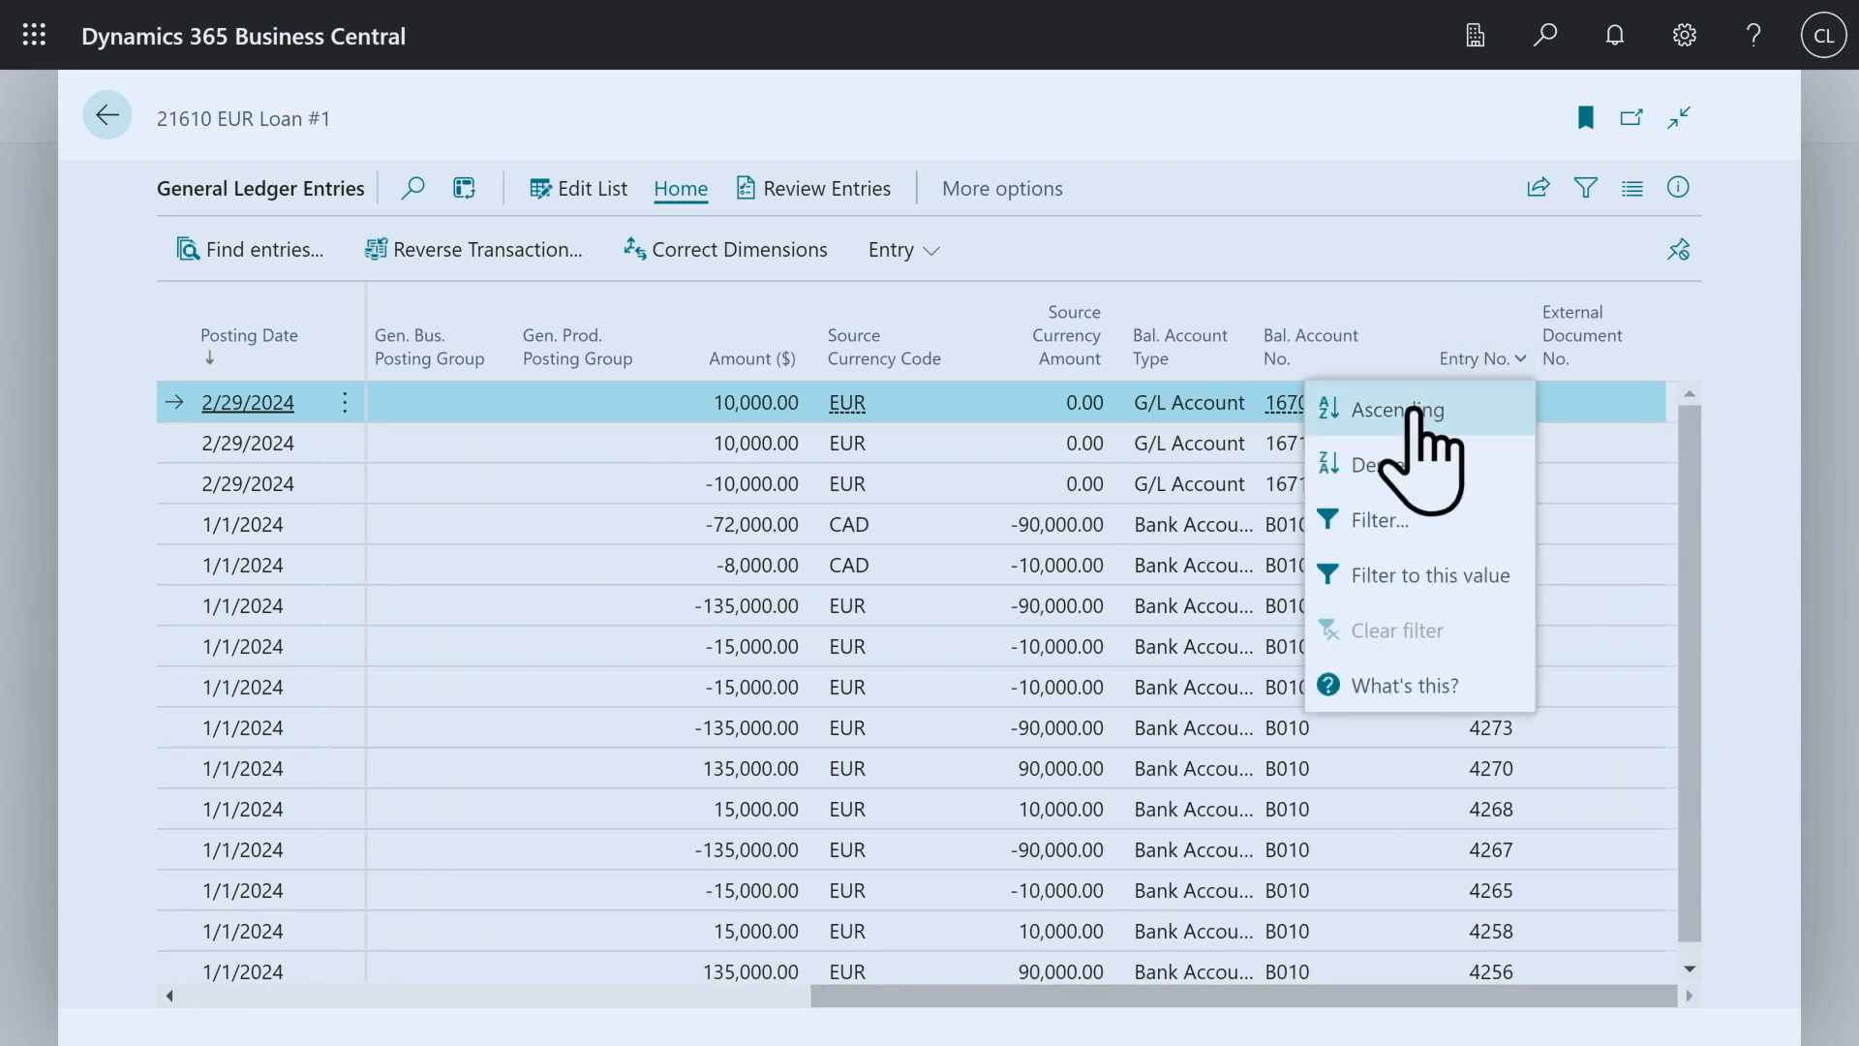
{"action": "left_click", "coordinate": [1419, 470]}
{"action": "left_click_drag", "start_coordinate": [1299, 1007], "coordinate": [444, 1007]}
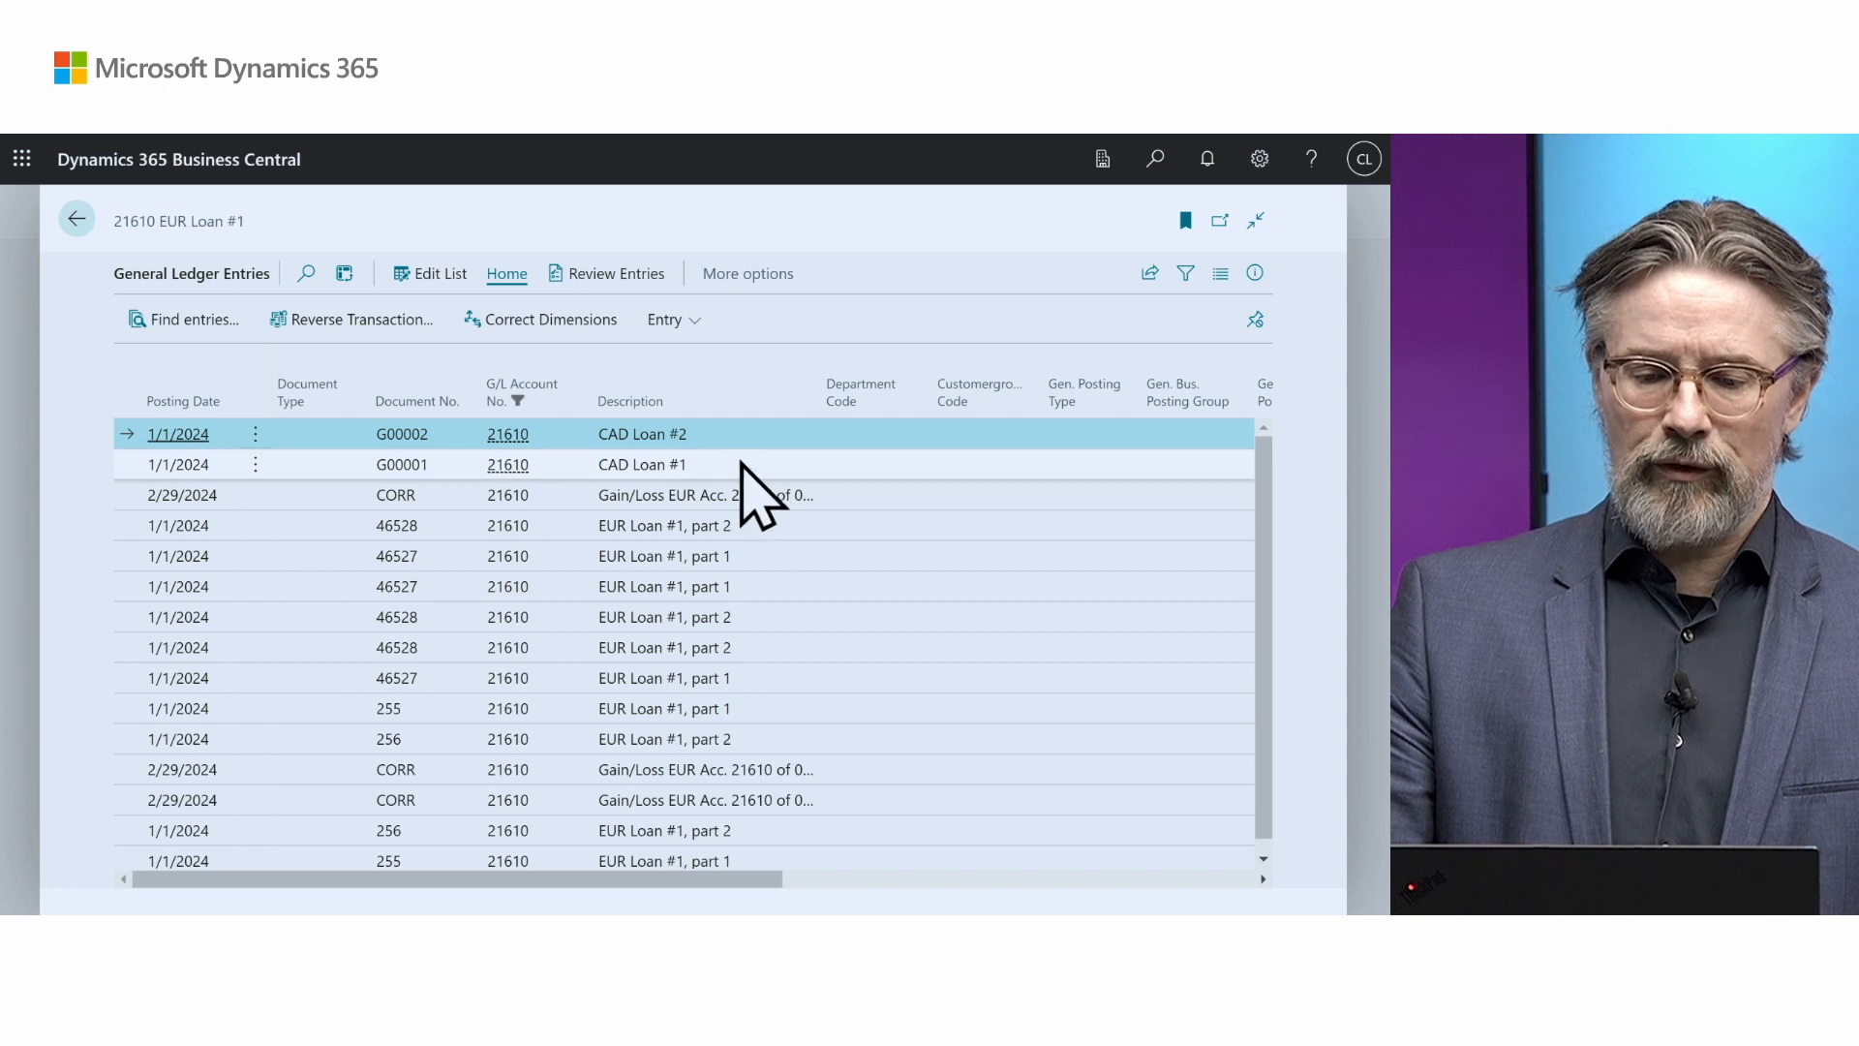
{"action": "left_click", "coordinate": [76, 219]}
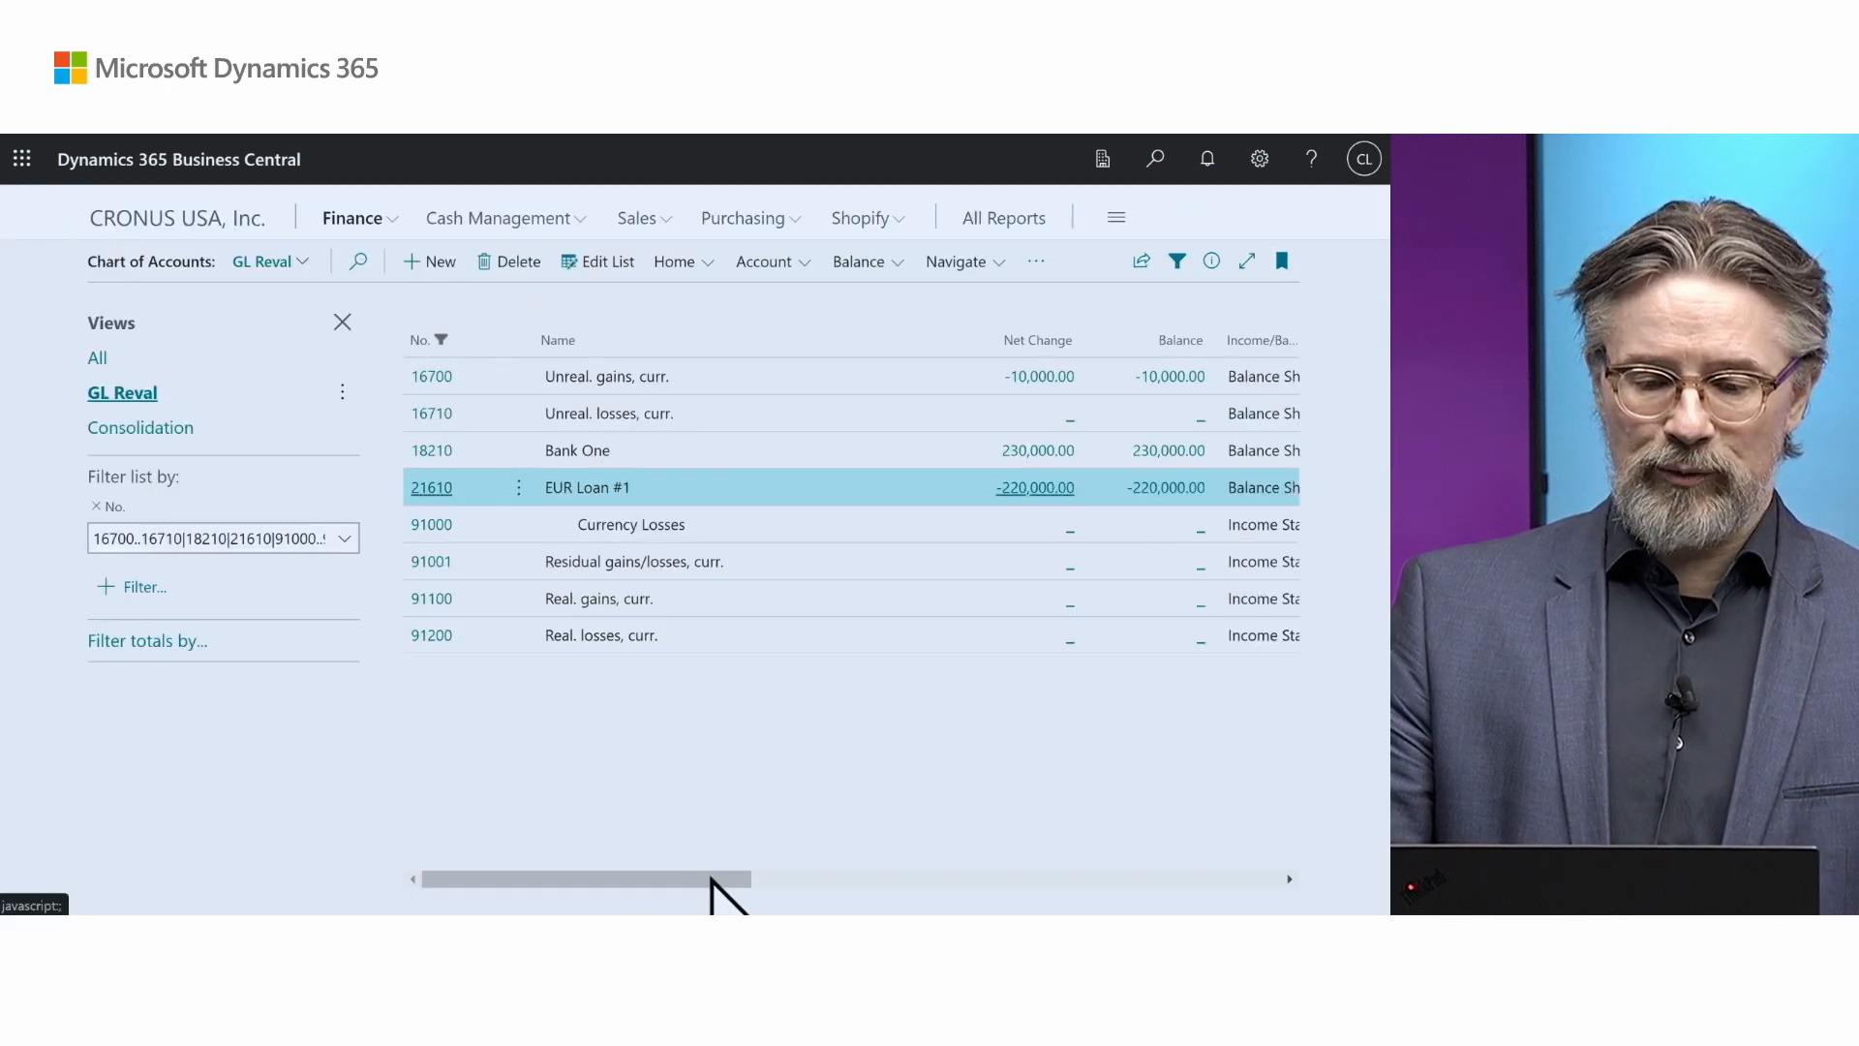
Step: Run G/L Currency Revaluation for EUR Loan #1 into the DEFAULT batch with posting date 2/29/2024 and no currency code filter
{"action": "left_click", "coordinate": [679, 254]}
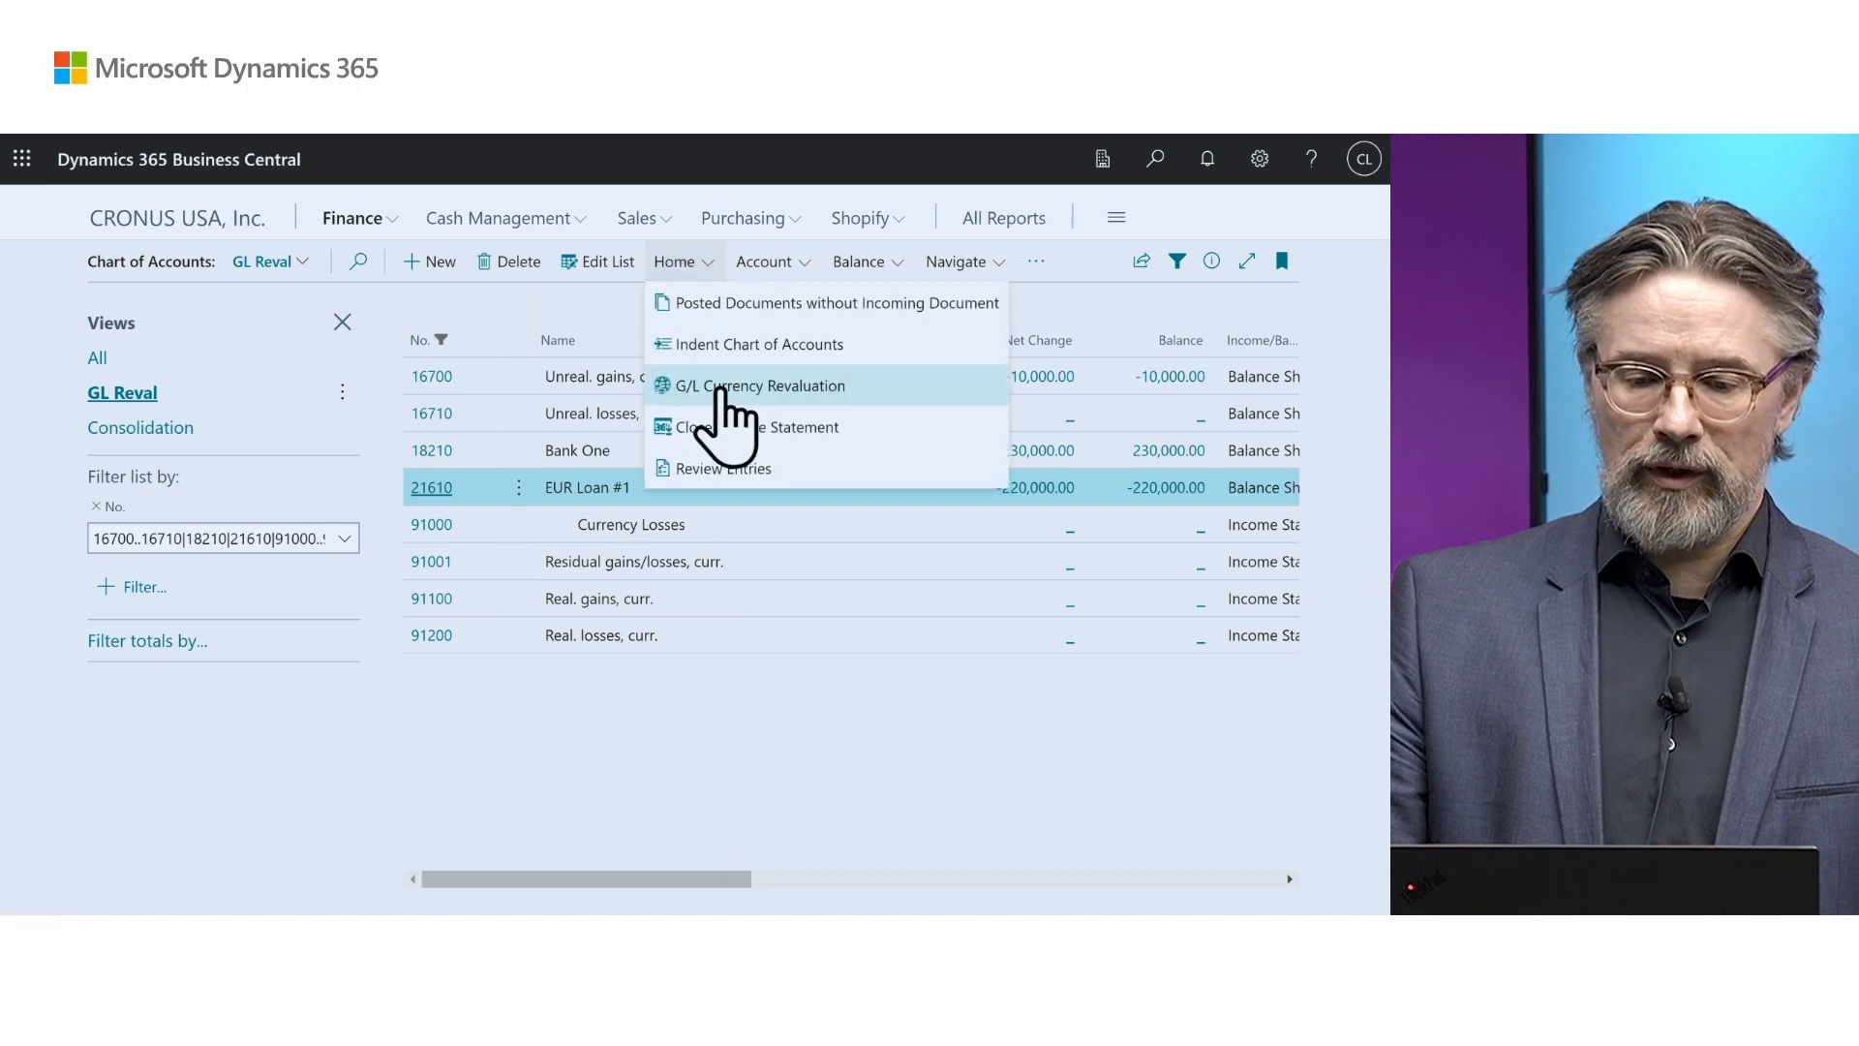
{"action": "left_click", "coordinate": [721, 387]}
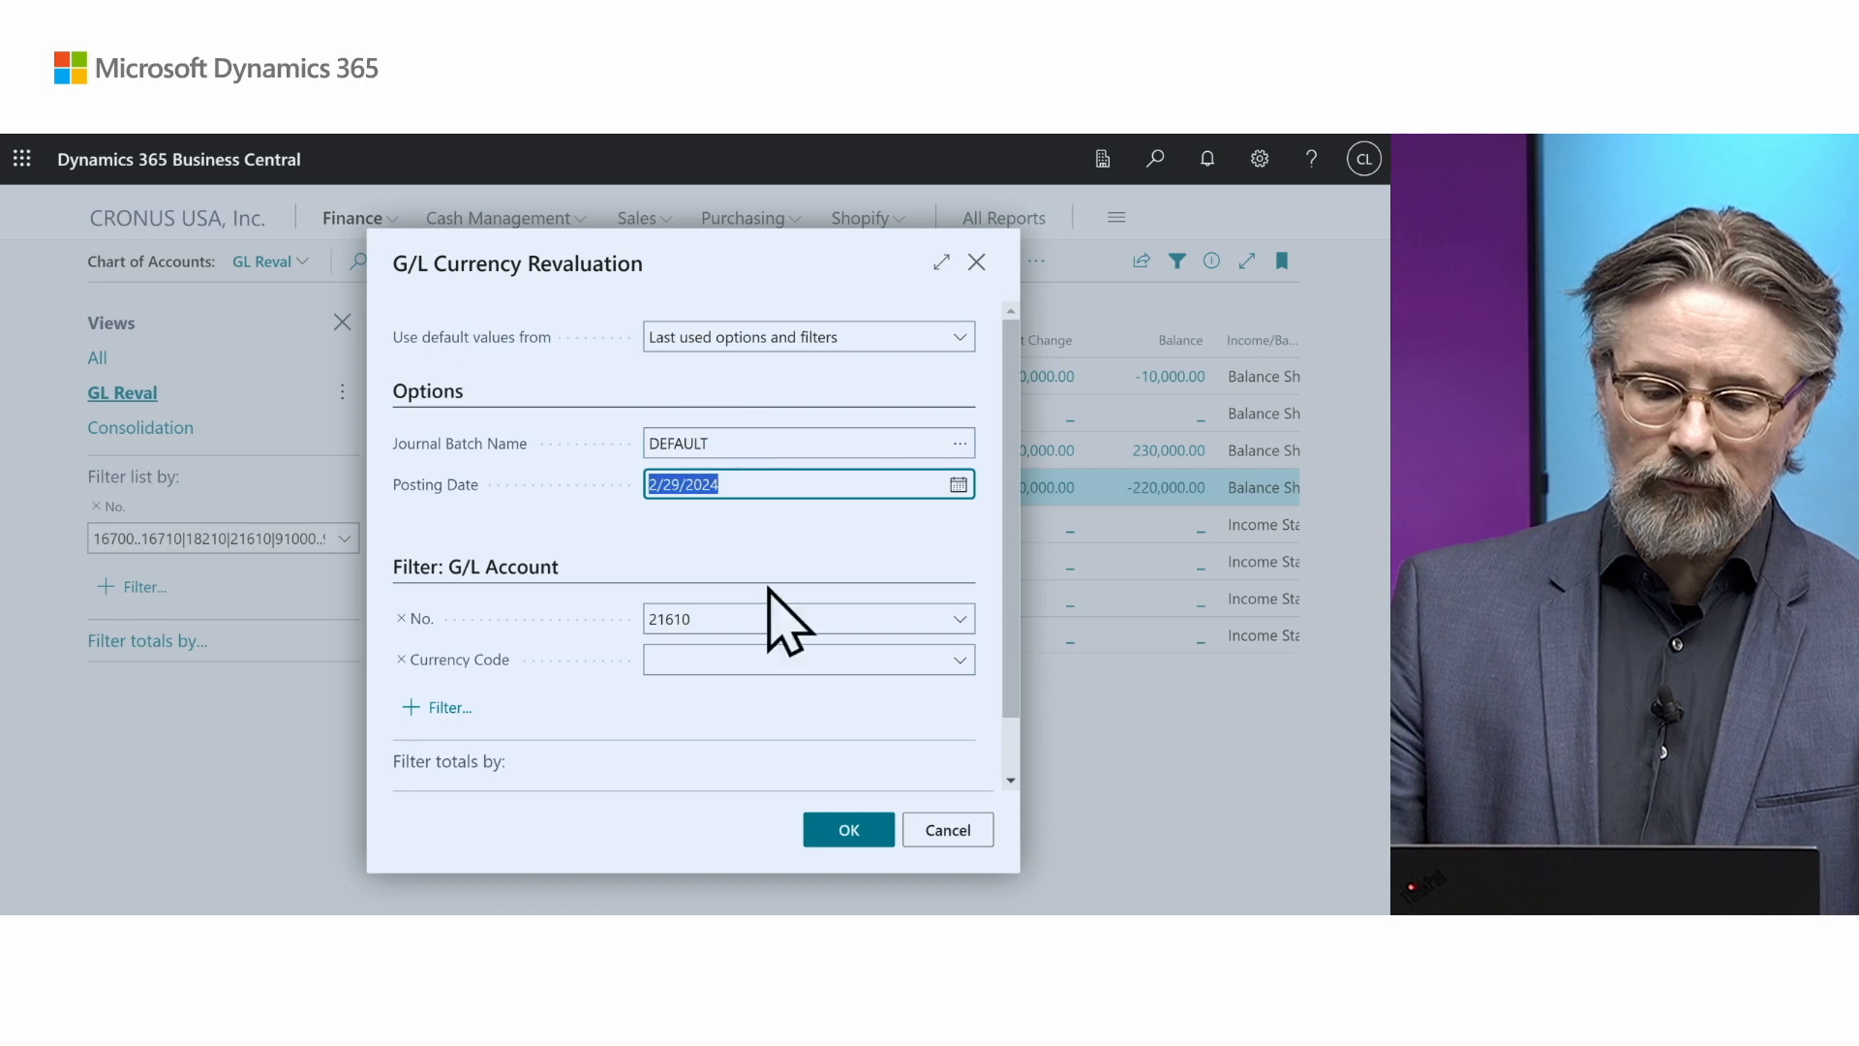
{"action": "left_click", "coordinate": [753, 658]}
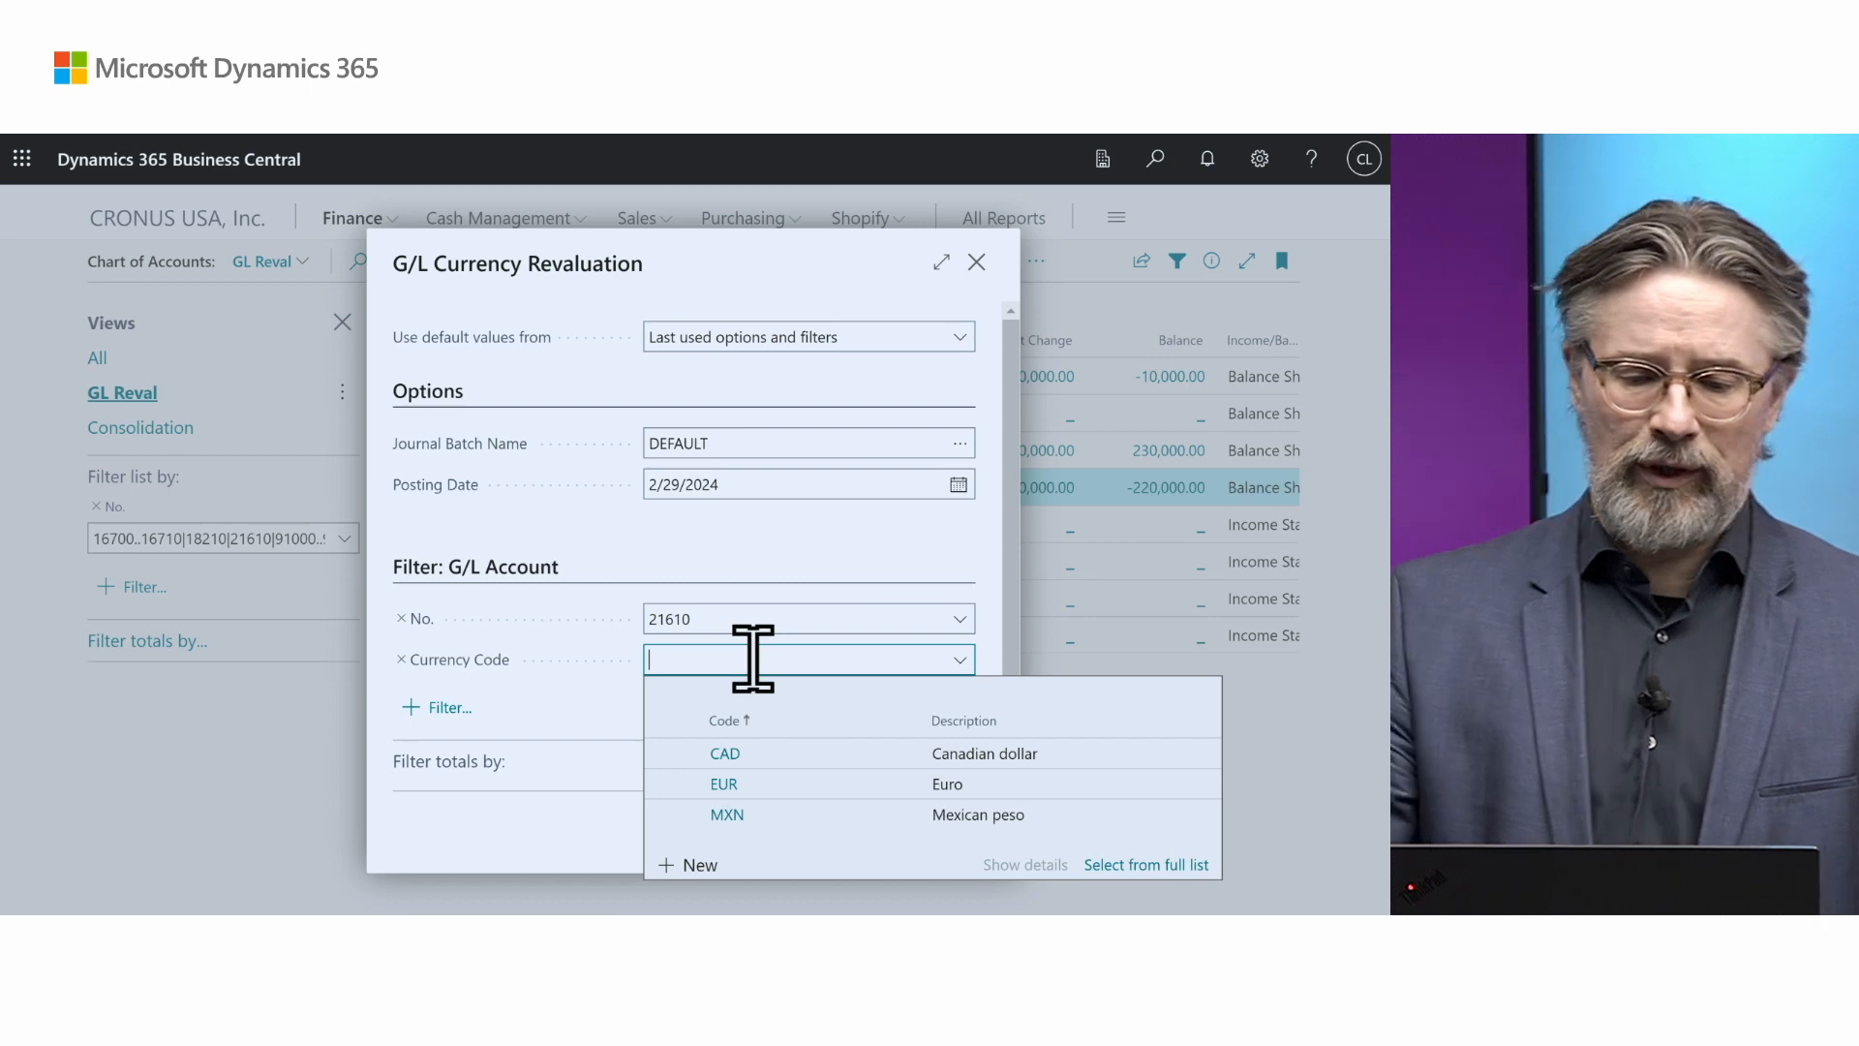
{"action": "left_click", "coordinate": [594, 830]}
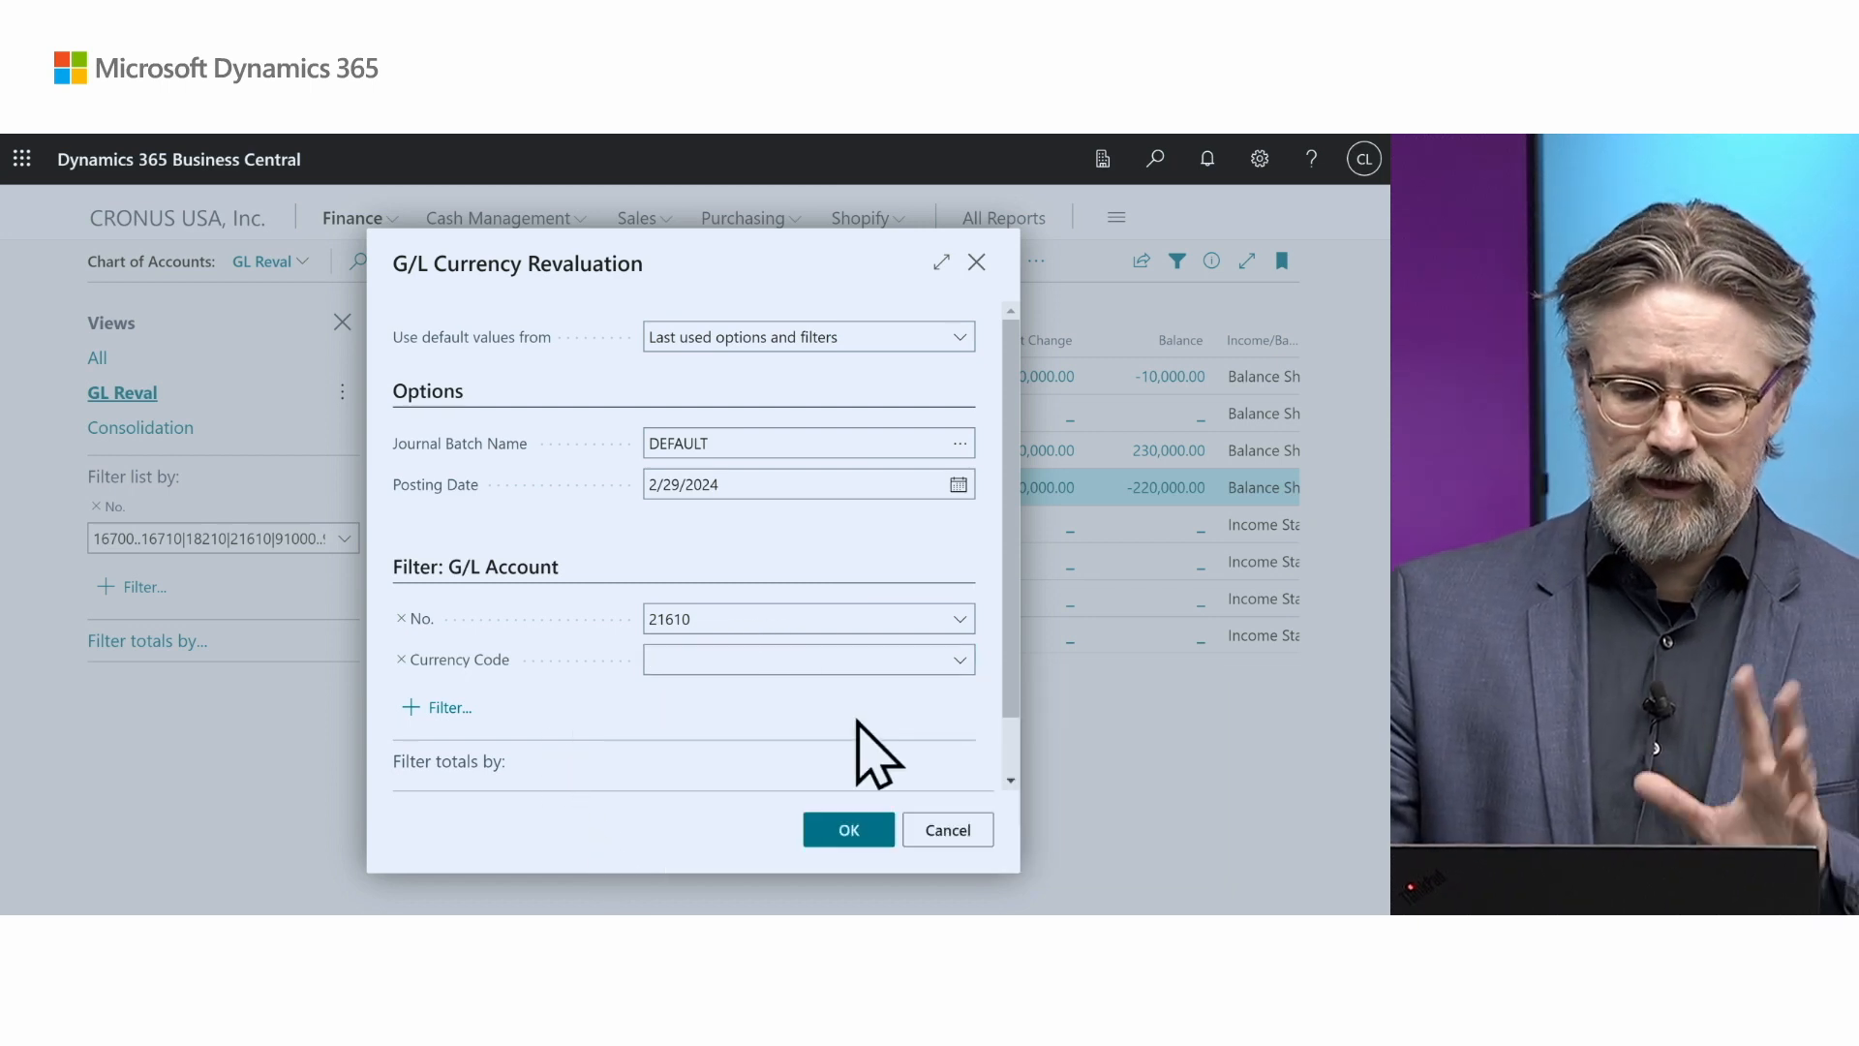
{"action": "left_click", "coordinate": [850, 829]}
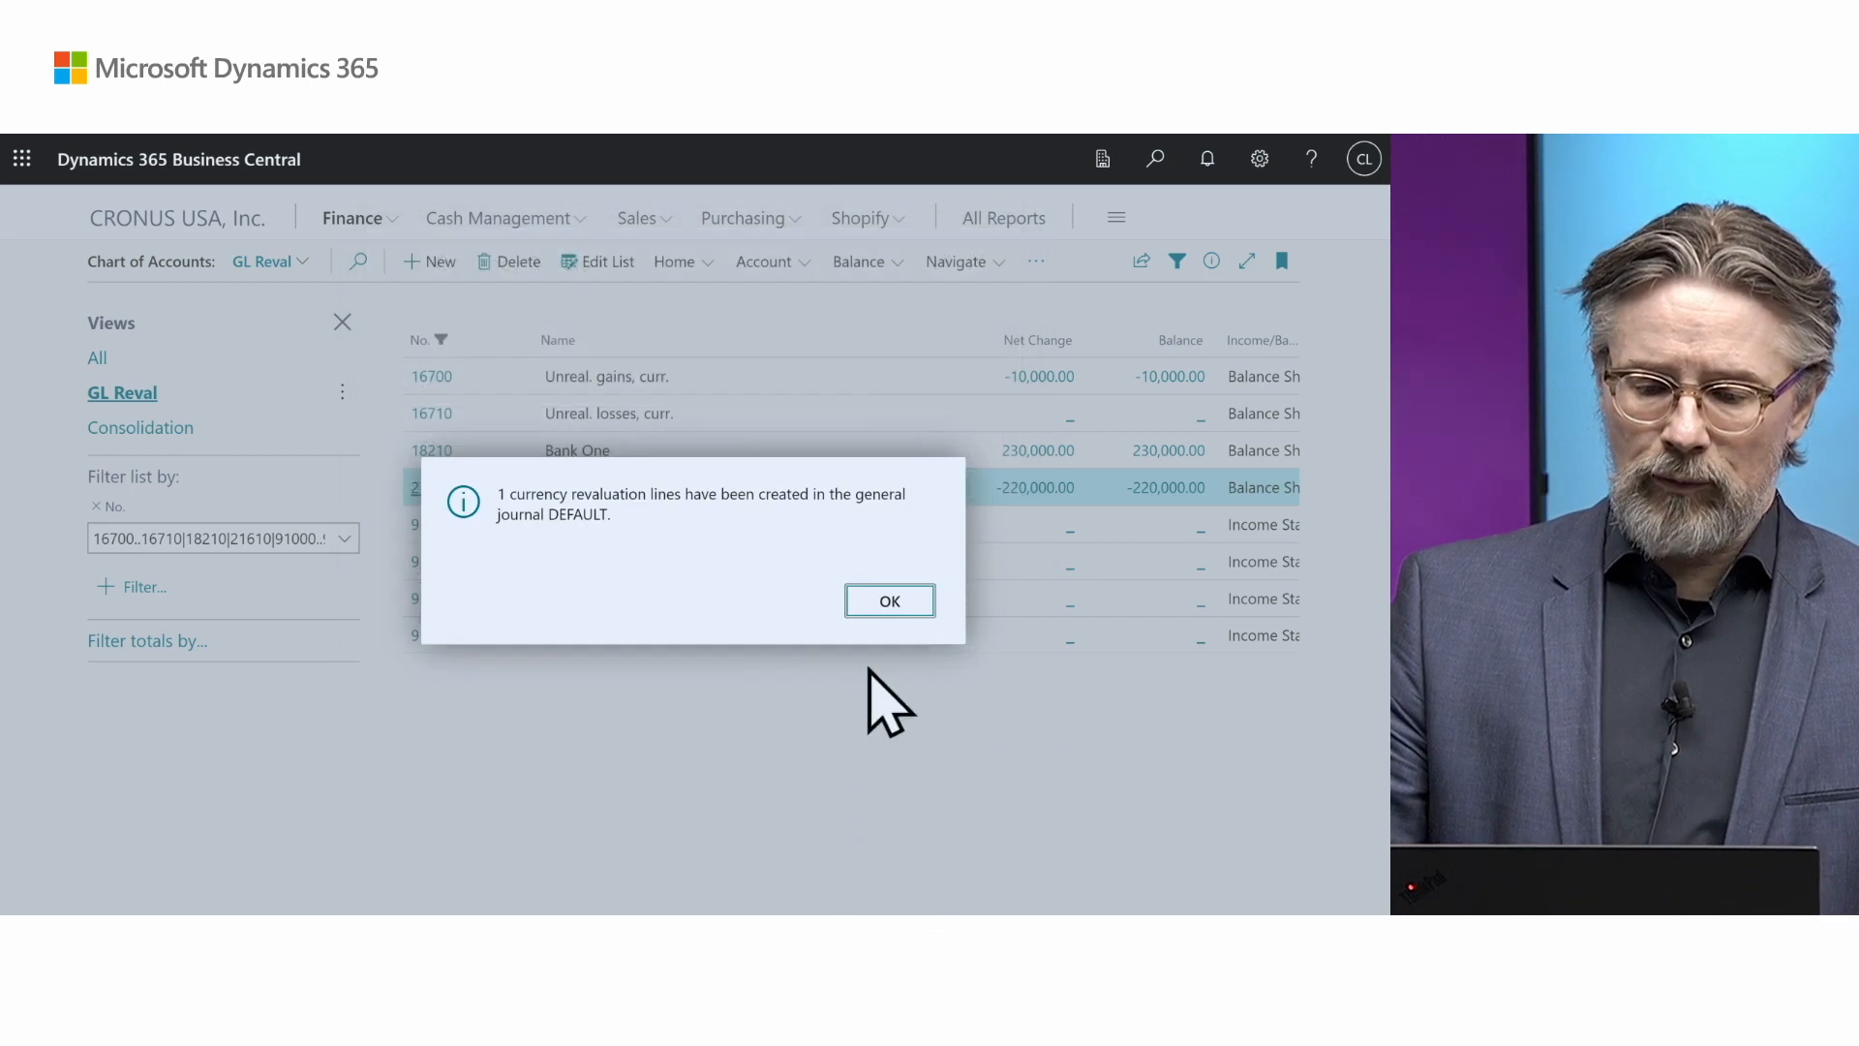
{"action": "left_click", "coordinate": [889, 601]}
Step: Open the DEFAULT general journal and check the amount and balancing account of the CAD gain/loss line
{"action": "left_click", "coordinate": [344, 221]}
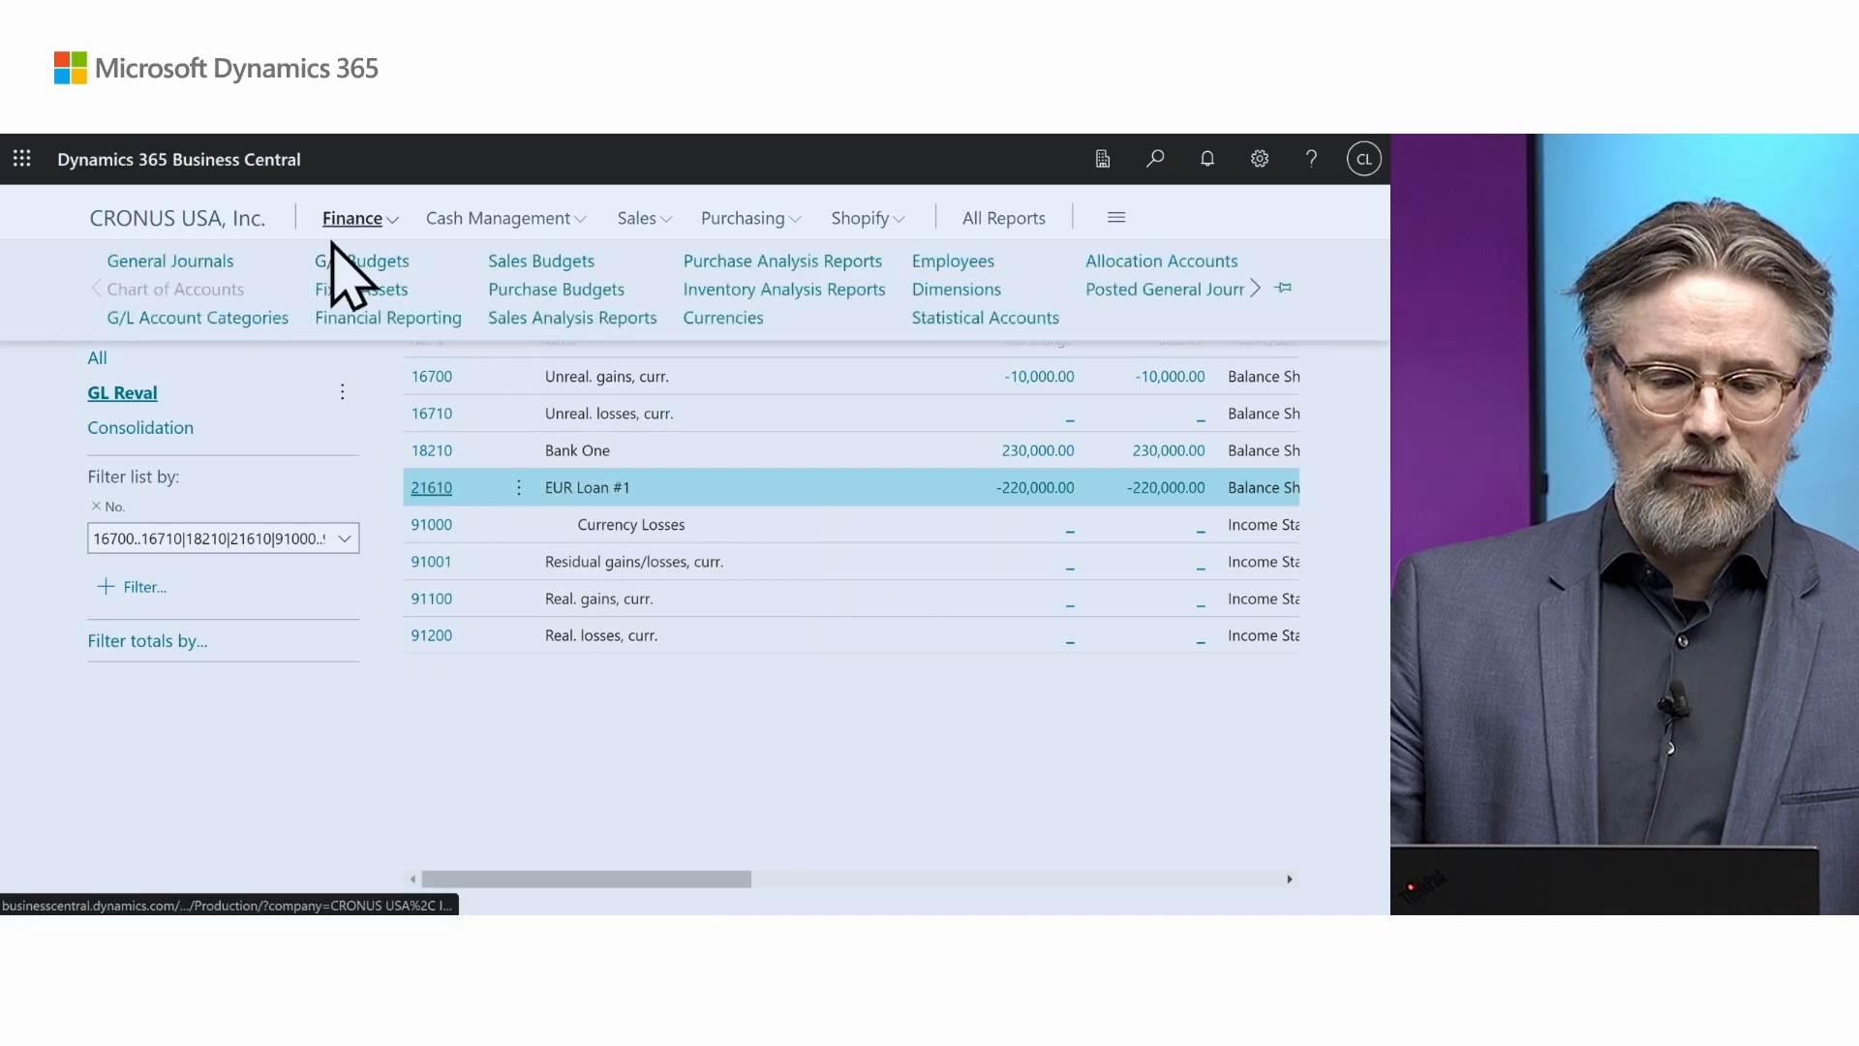
{"action": "left_click", "coordinate": [180, 262]}
{"action": "left_click", "coordinate": [161, 452]}
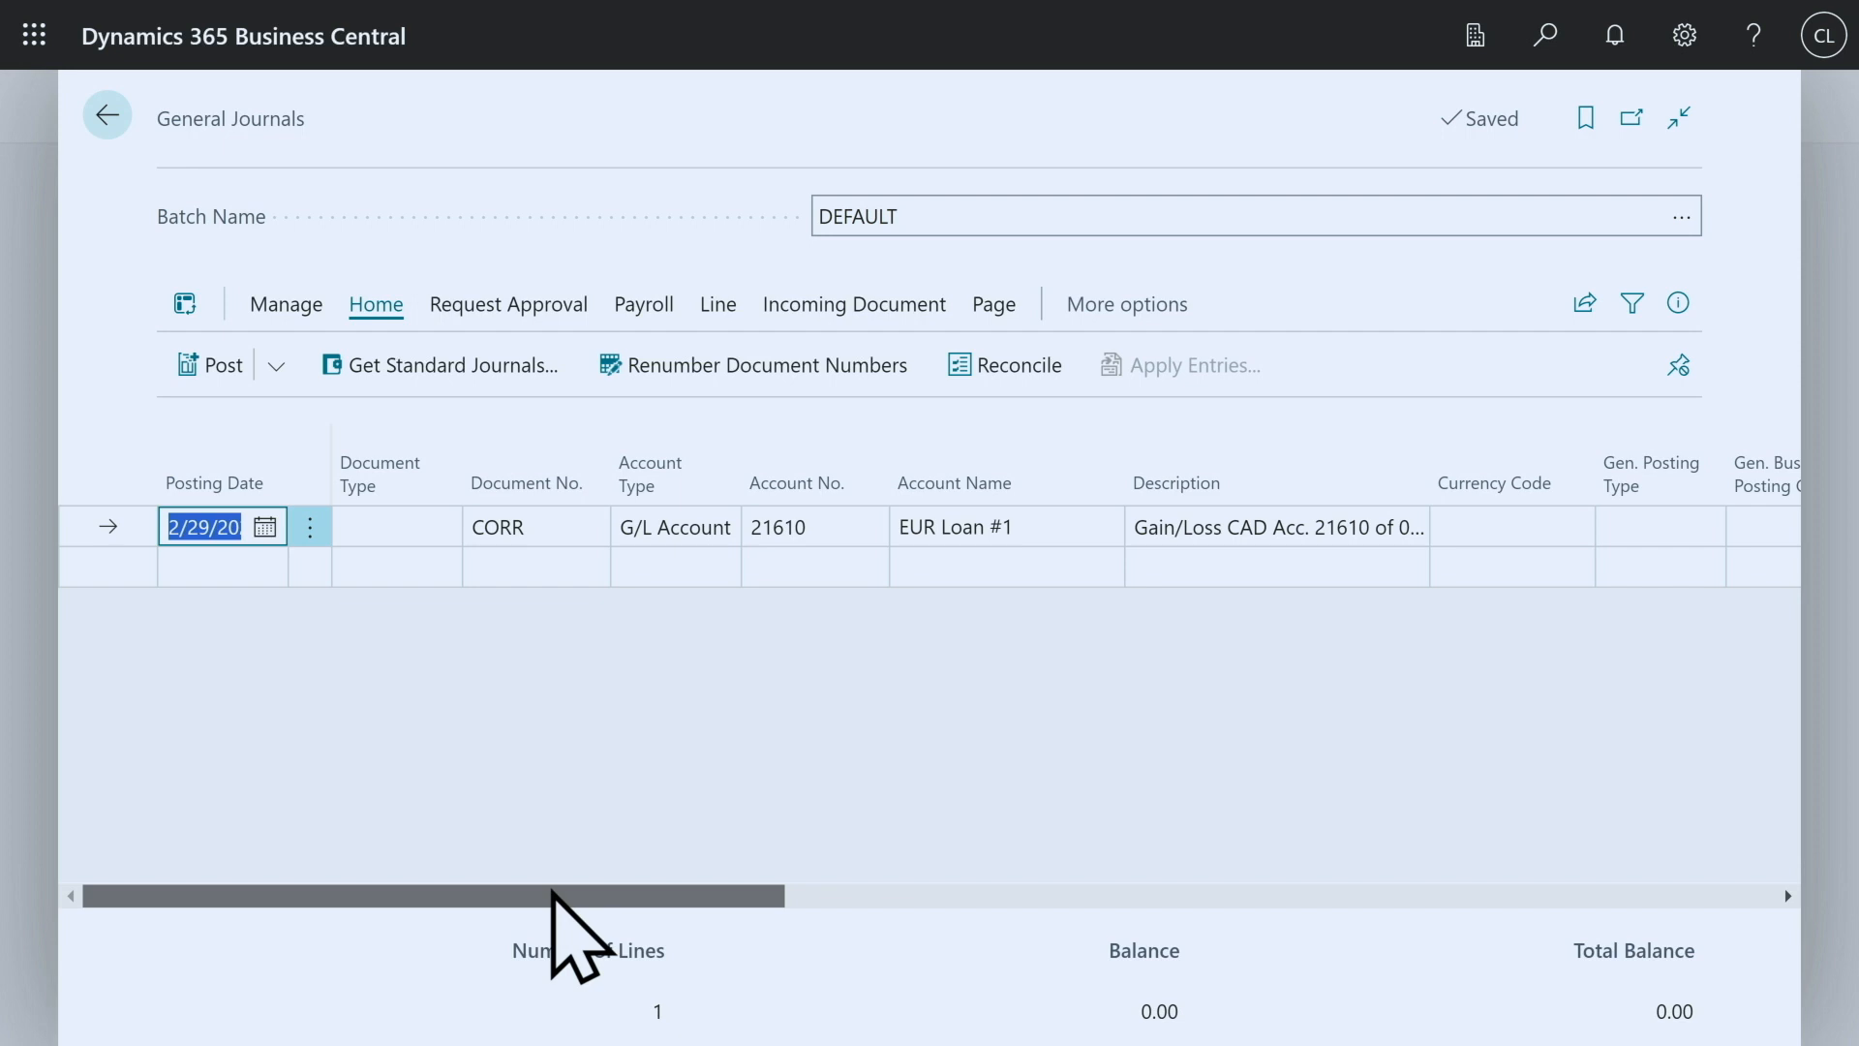
{"action": "left_click_drag", "start_coordinate": [659, 886], "coordinate": [1122, 884]}
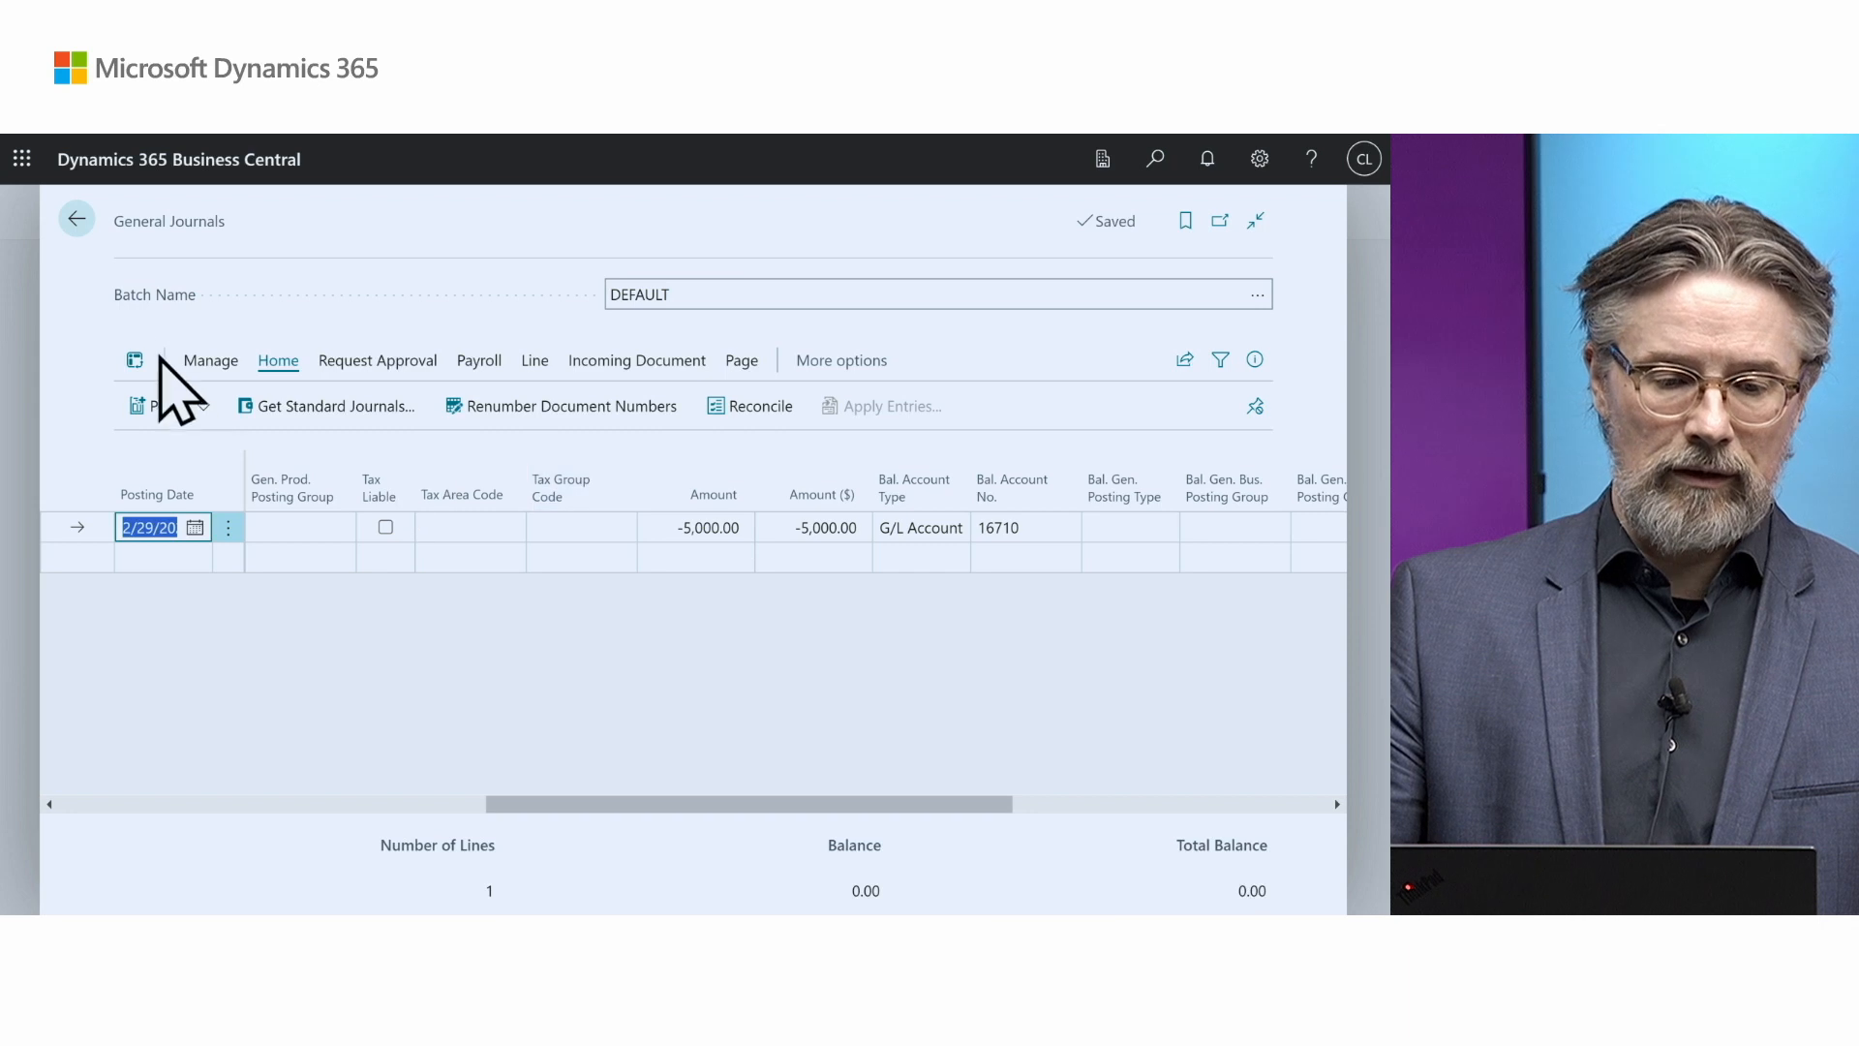
Step: Post the CAD gain/loss line in the DEFAULT journal and view the GL Reval accounts in the chart of accounts
{"action": "left_click", "coordinate": [143, 405]}
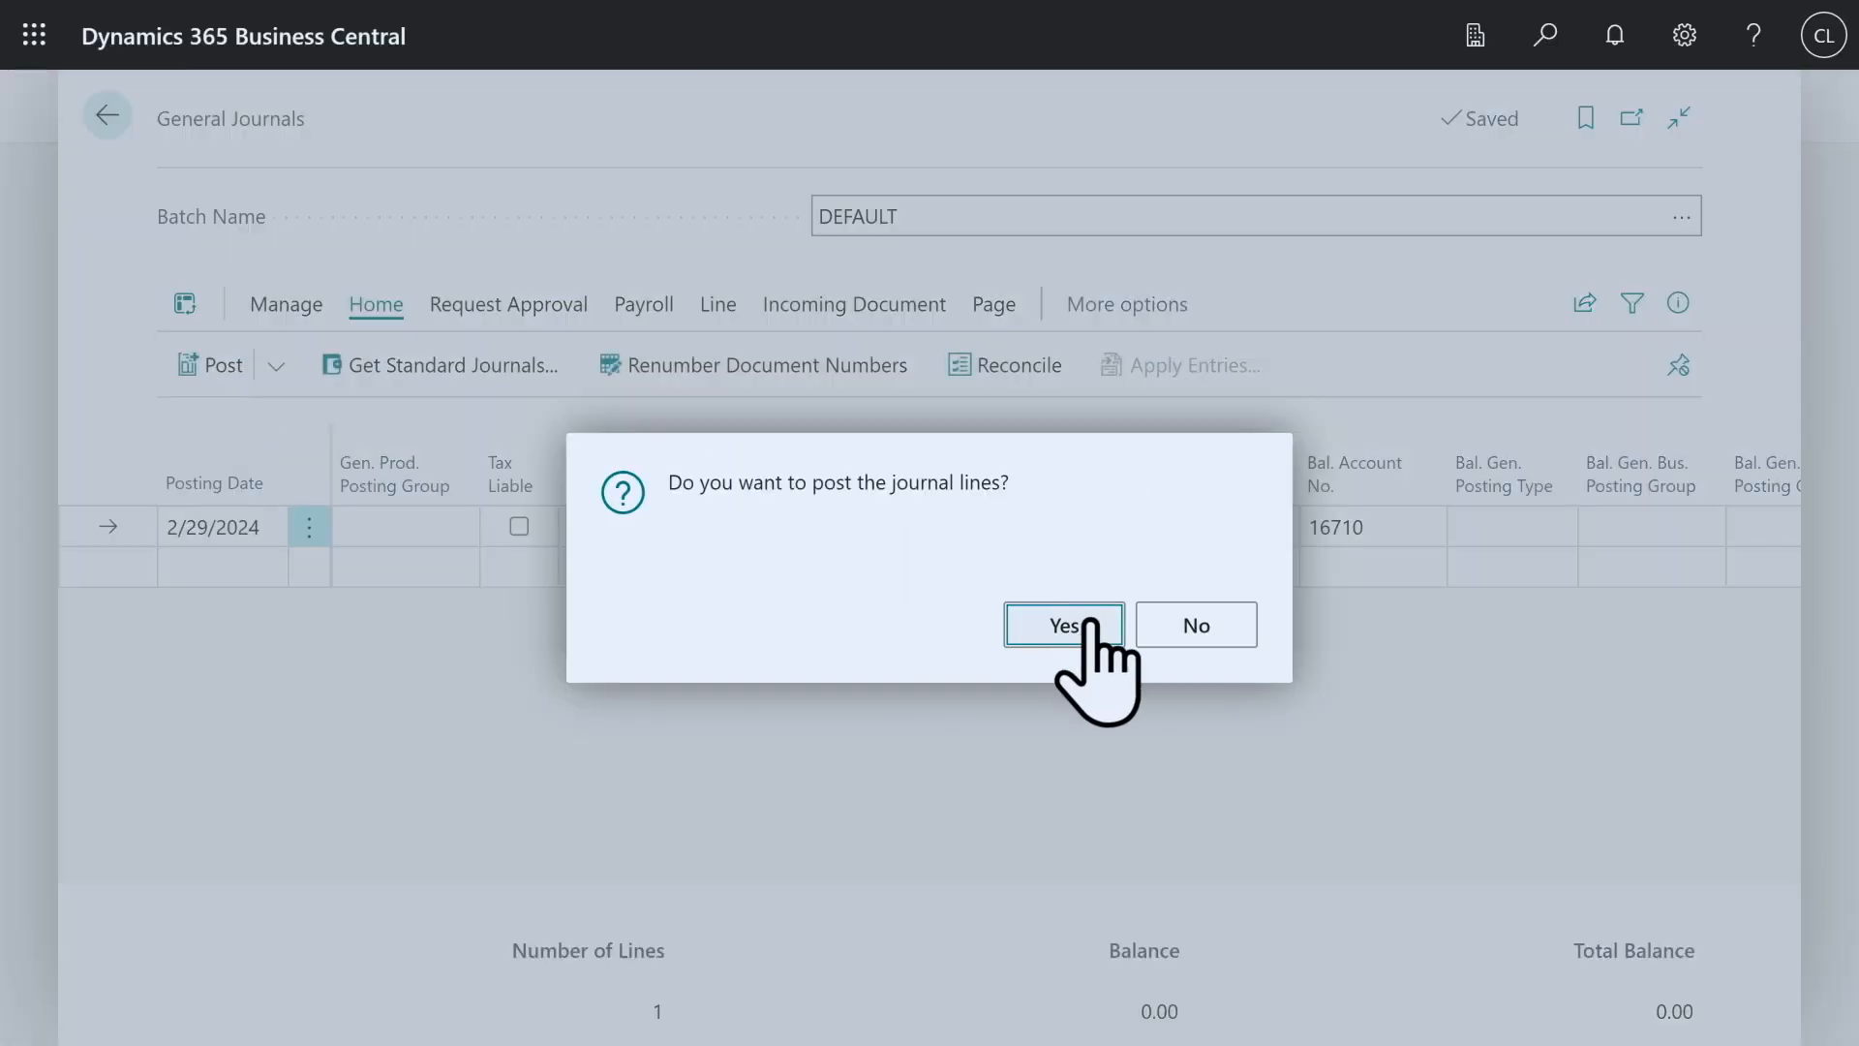
{"action": "left_click", "coordinate": [1088, 622]}
{"action": "left_click", "coordinate": [1145, 635]}
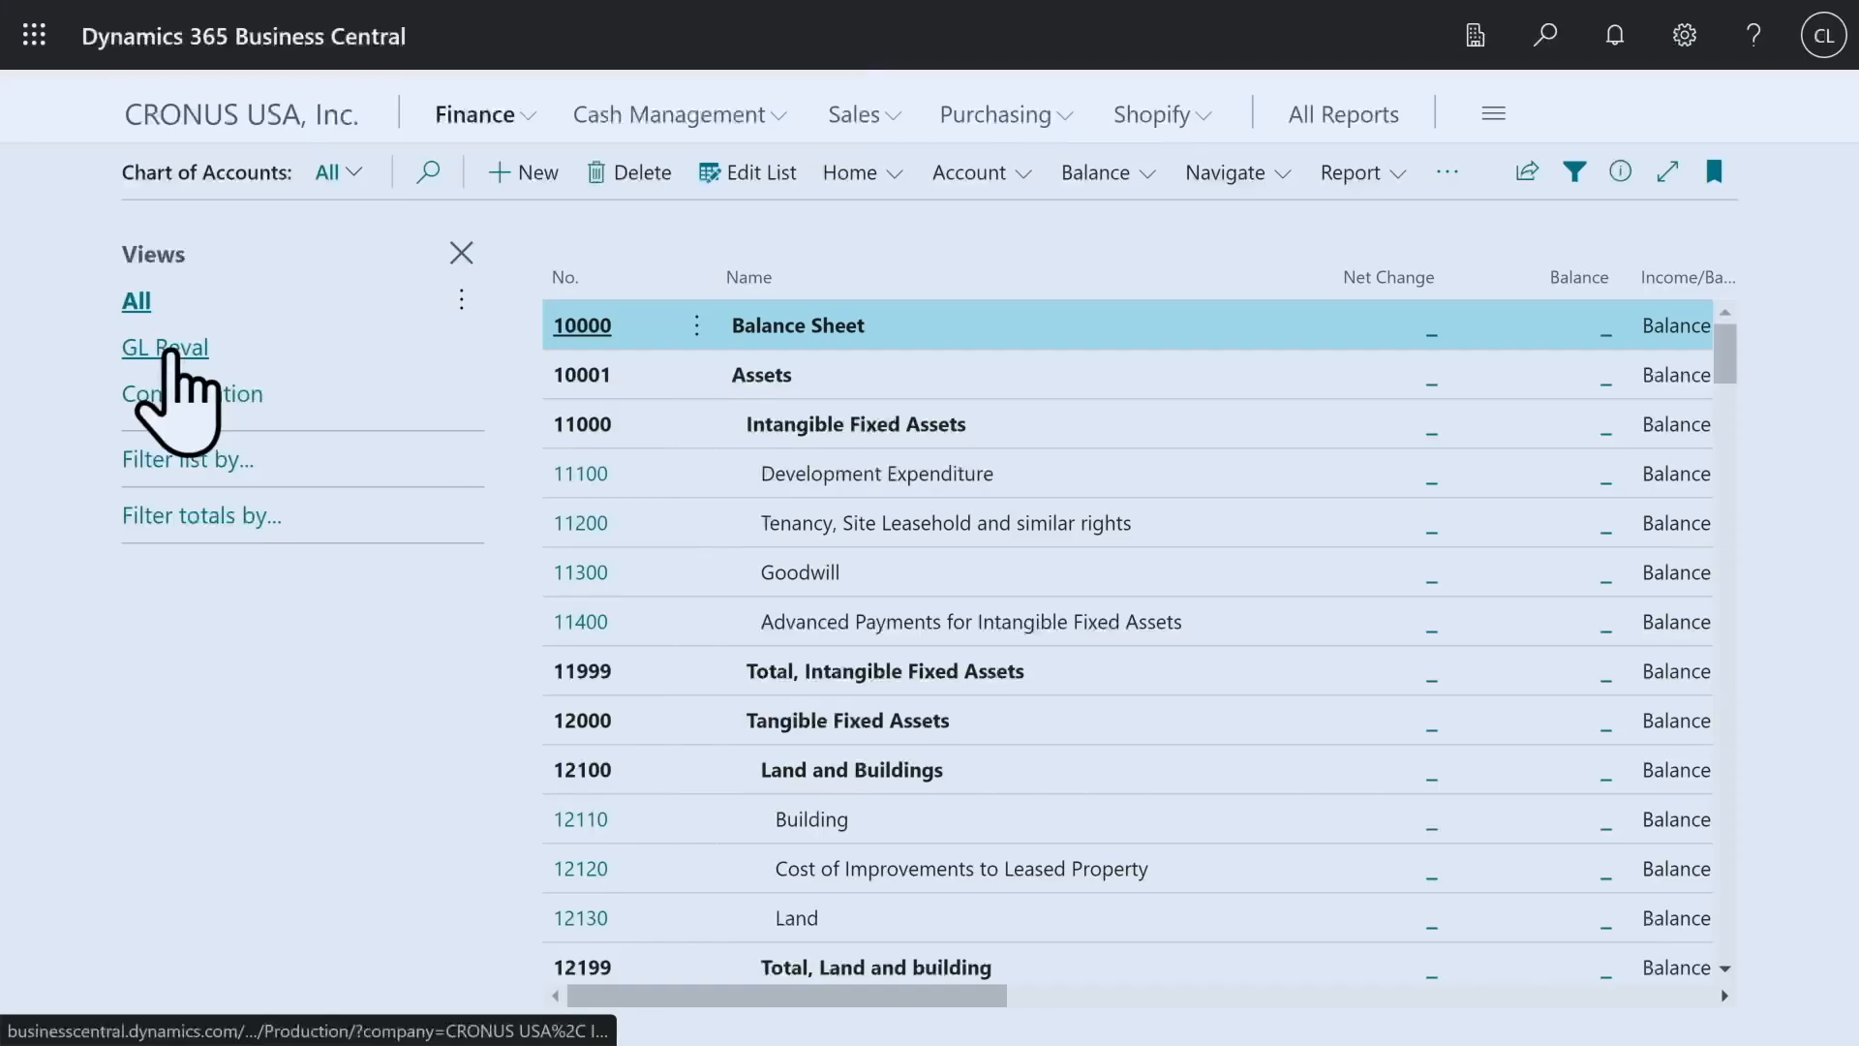
{"action": "left_click", "coordinate": [169, 350]}
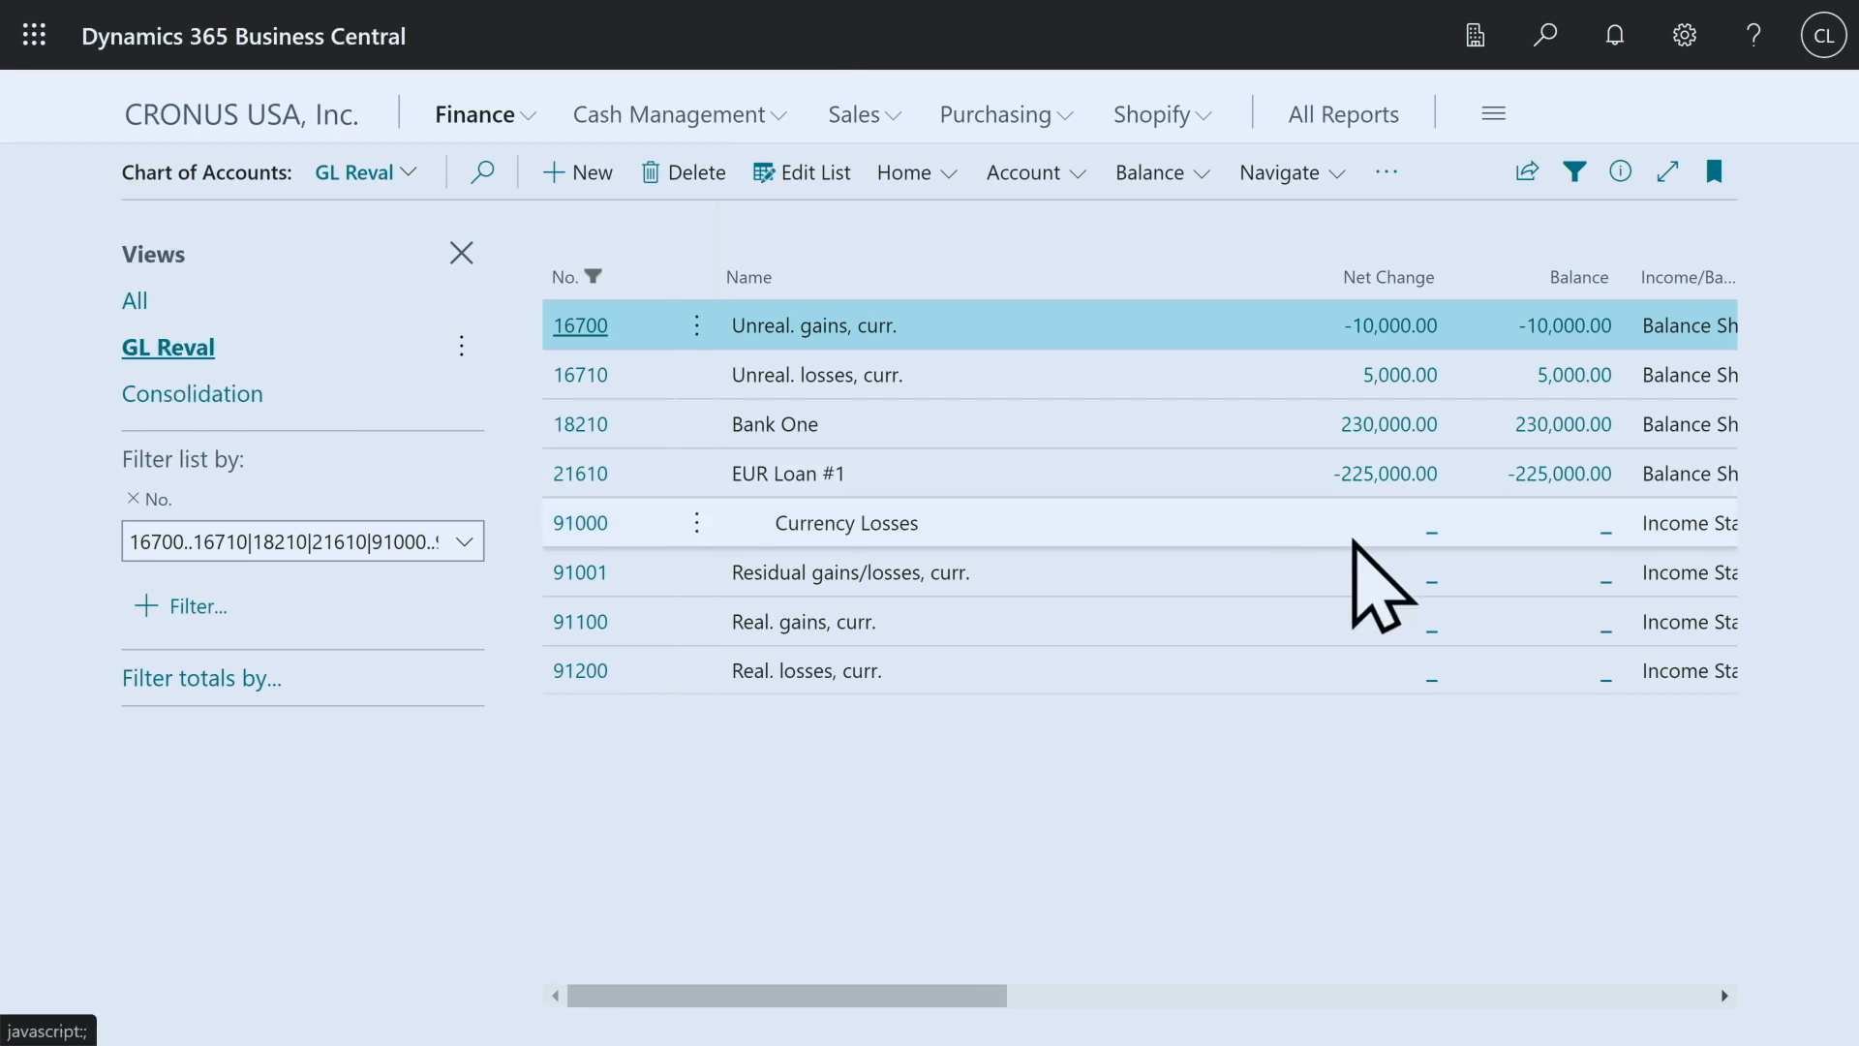